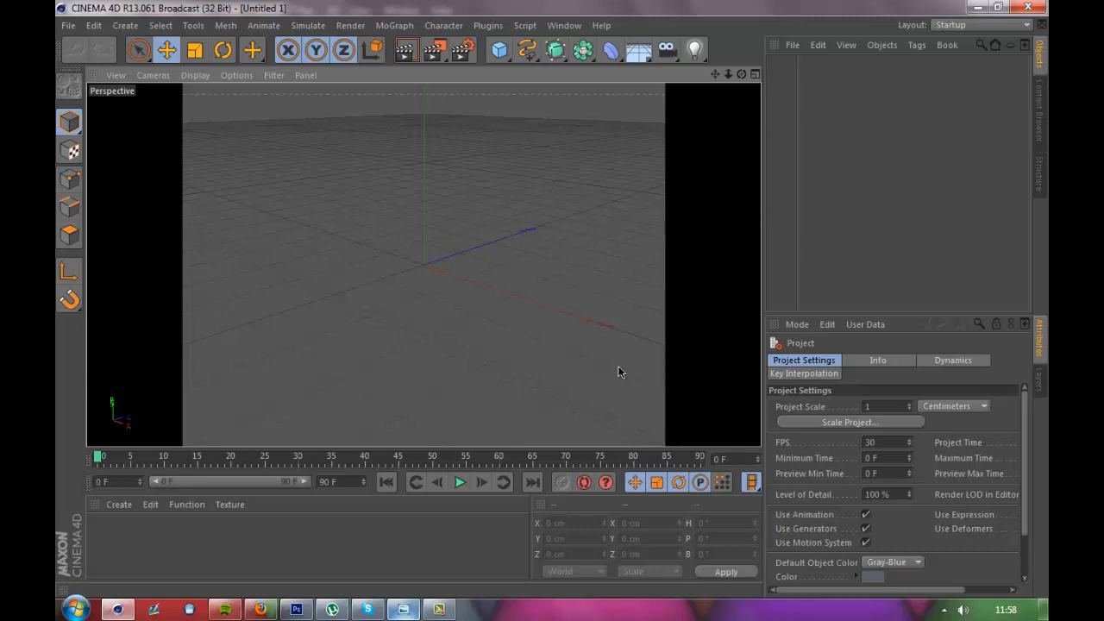
# Add a sphere to the scene and set its type to Hemisphere.
pyautogui.click(502, 52)
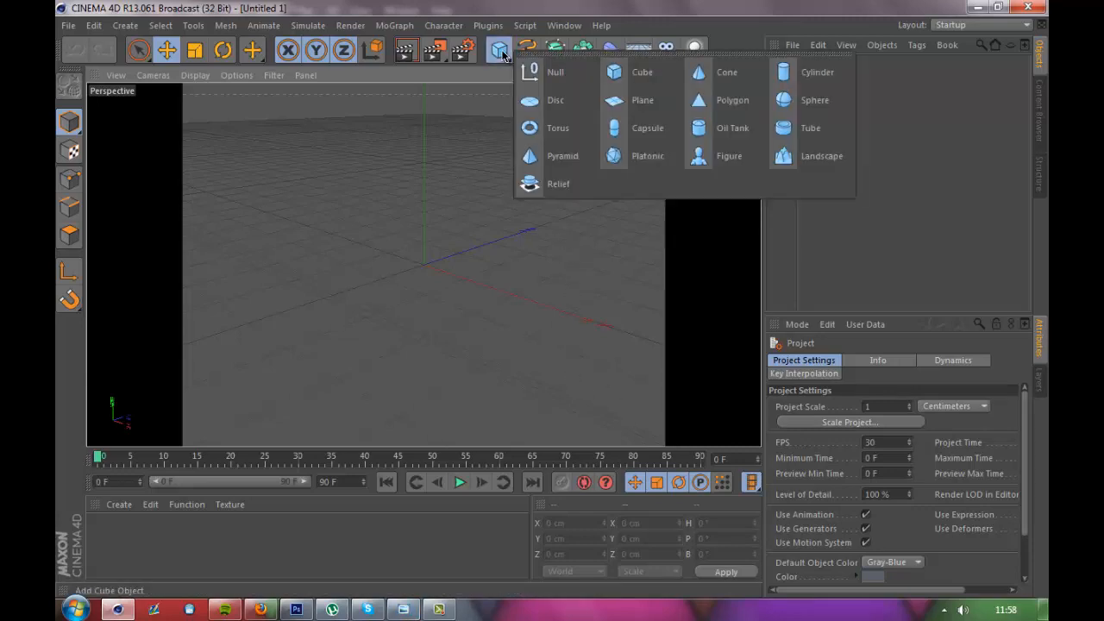
pyautogui.click(814, 101)
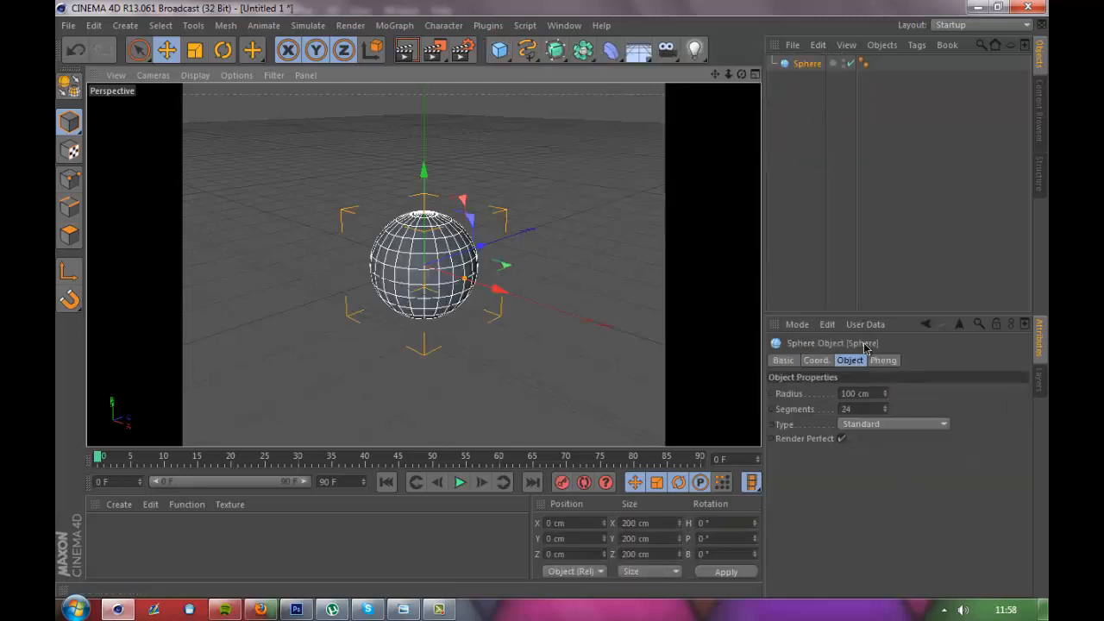
pyautogui.click(913, 425)
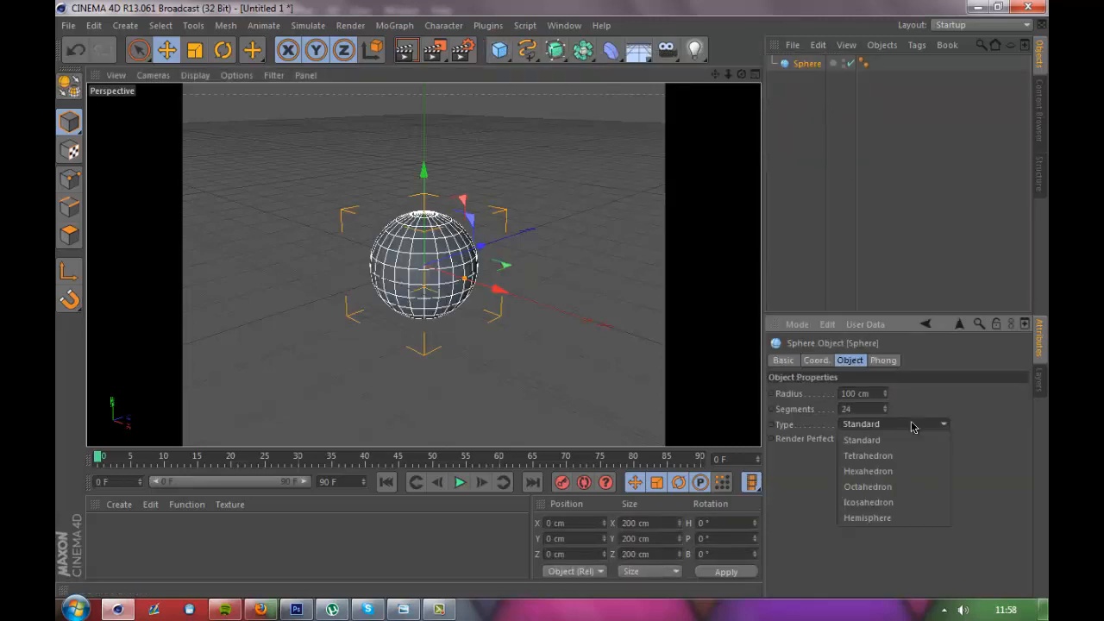
pyautogui.click(903, 521)
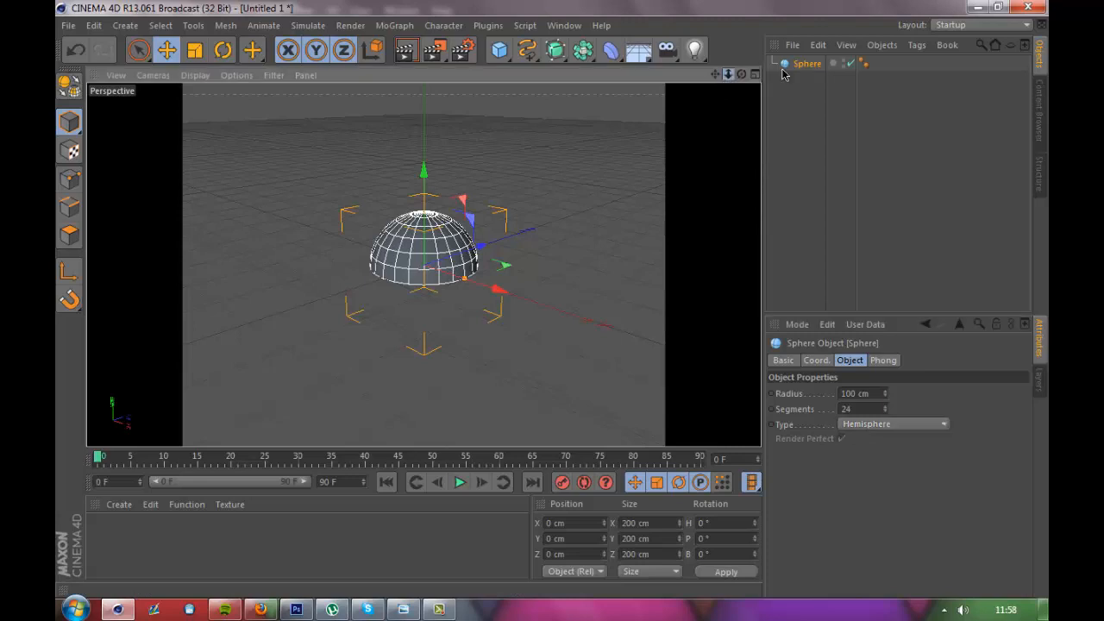
# Set the hemisphere's segments to 200.
pyautogui.scroll(10, 557, 307)
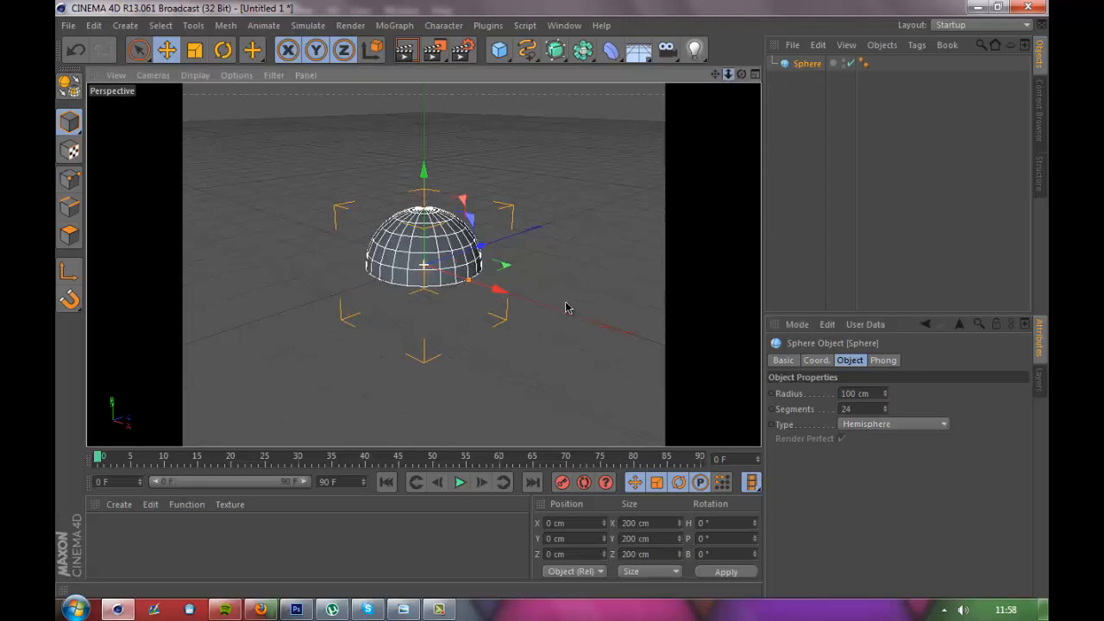
pyautogui.scroll(-8, 550, 306)
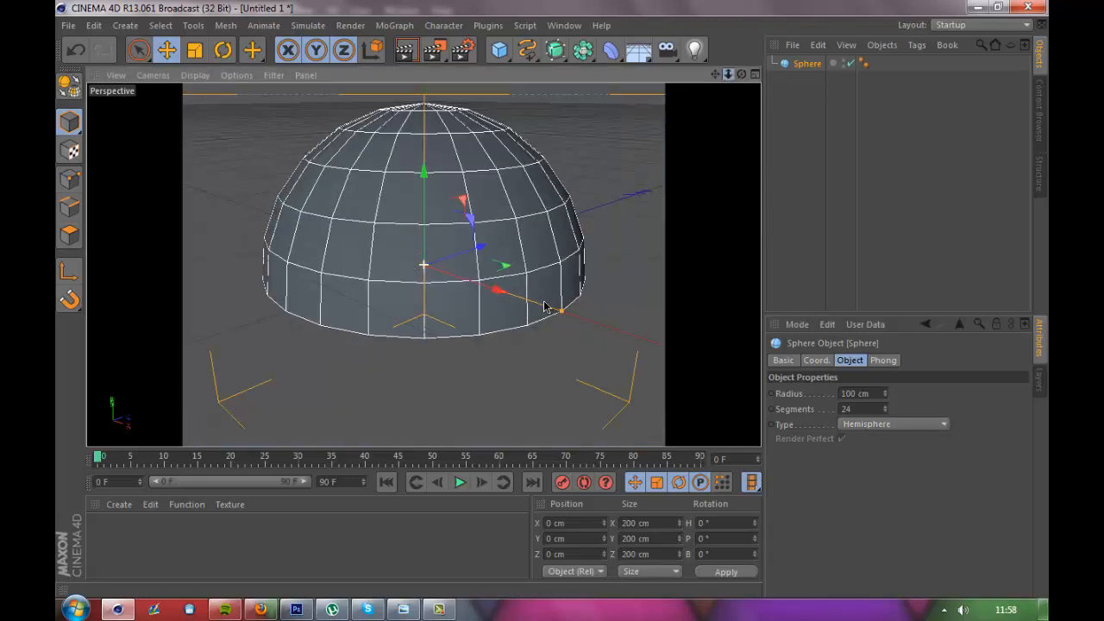
pyautogui.doubleClick(854, 407)
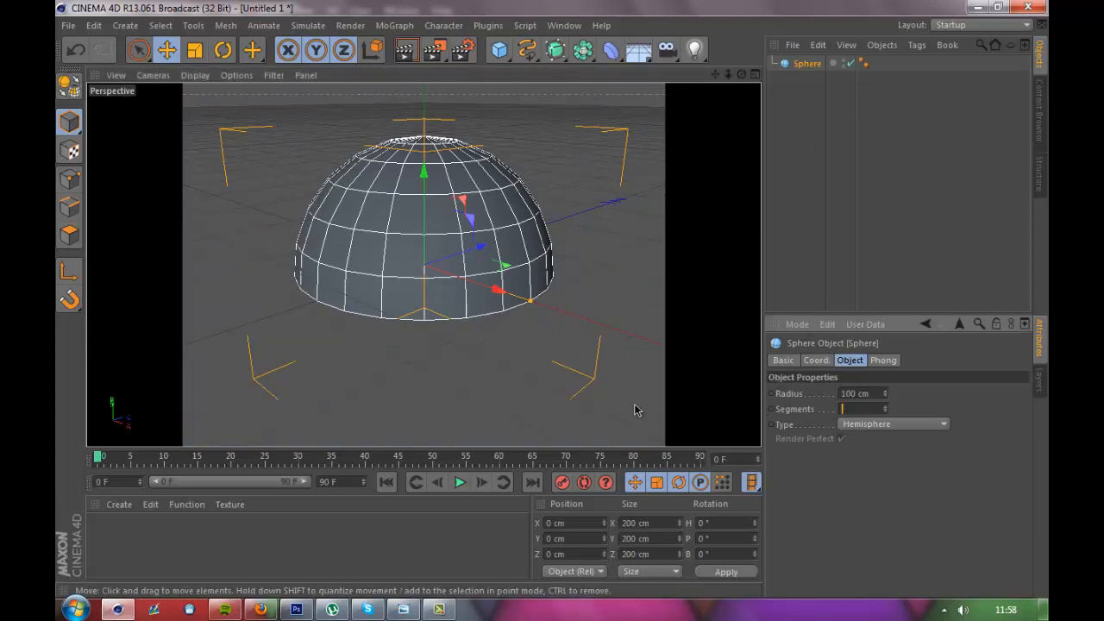
pyautogui.press('Return')
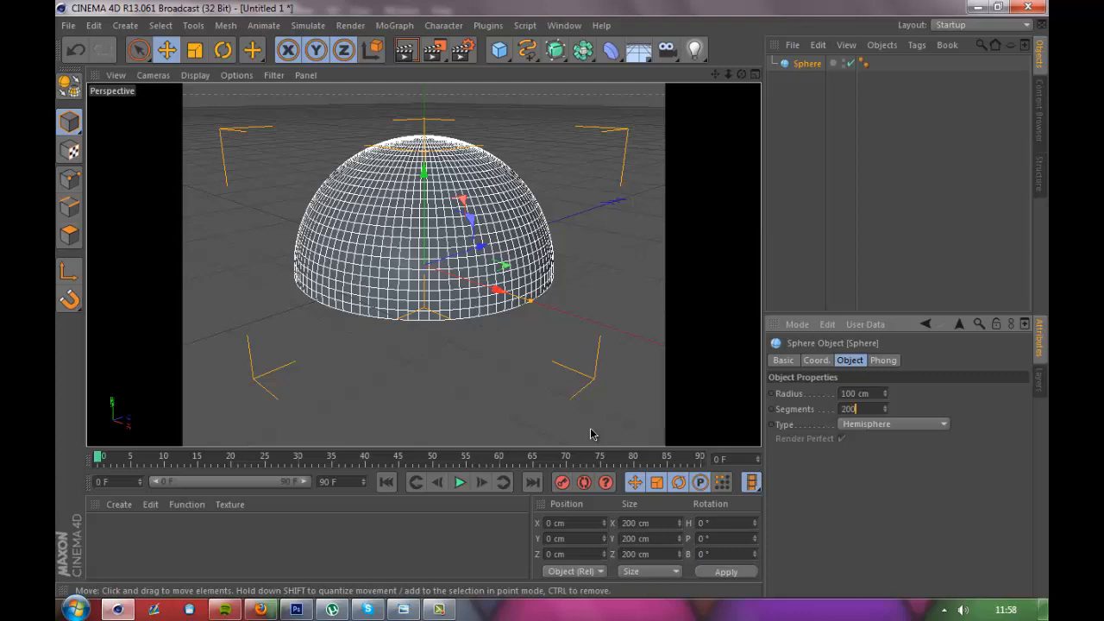
pyautogui.press('Return')
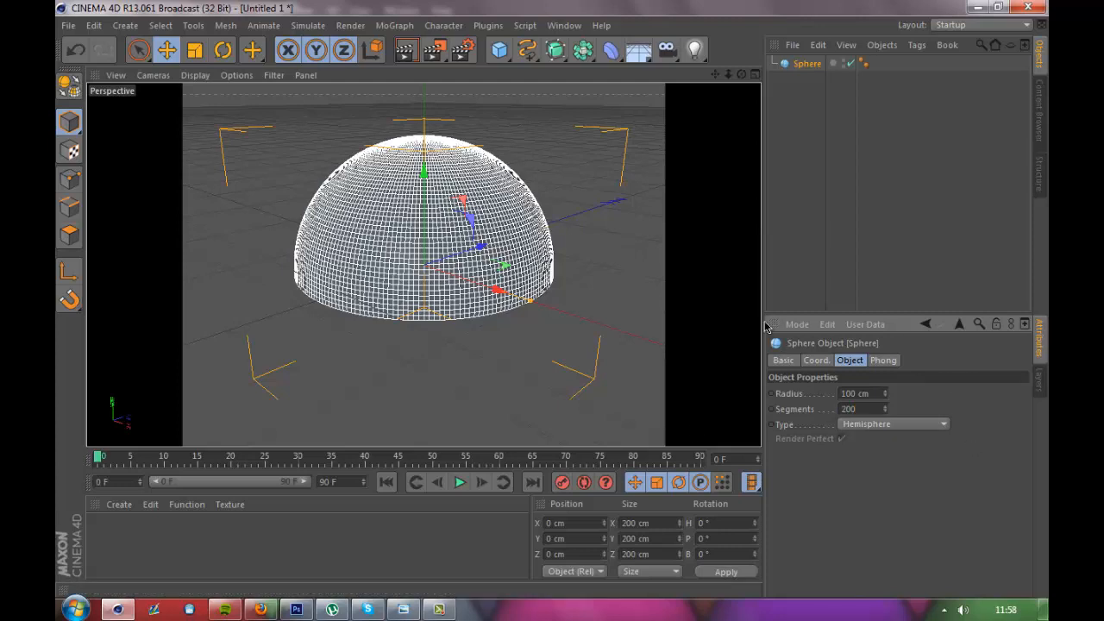
# Convert the hemisphere into an editable polygon object.
pyautogui.click(797, 127)
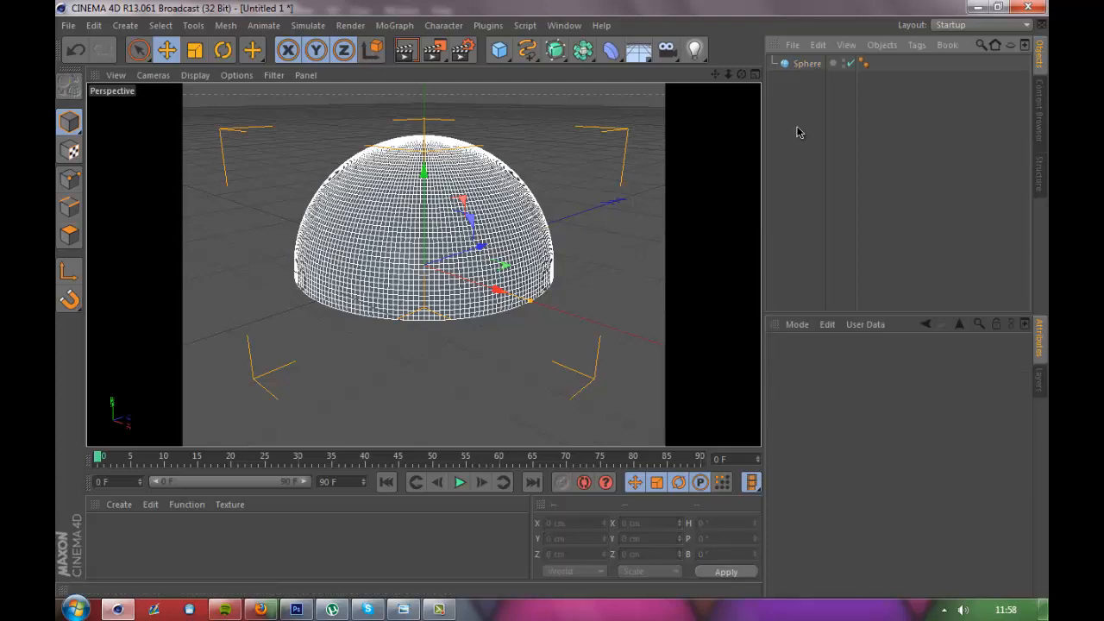
pyautogui.click(808, 65)
pyautogui.press('c')
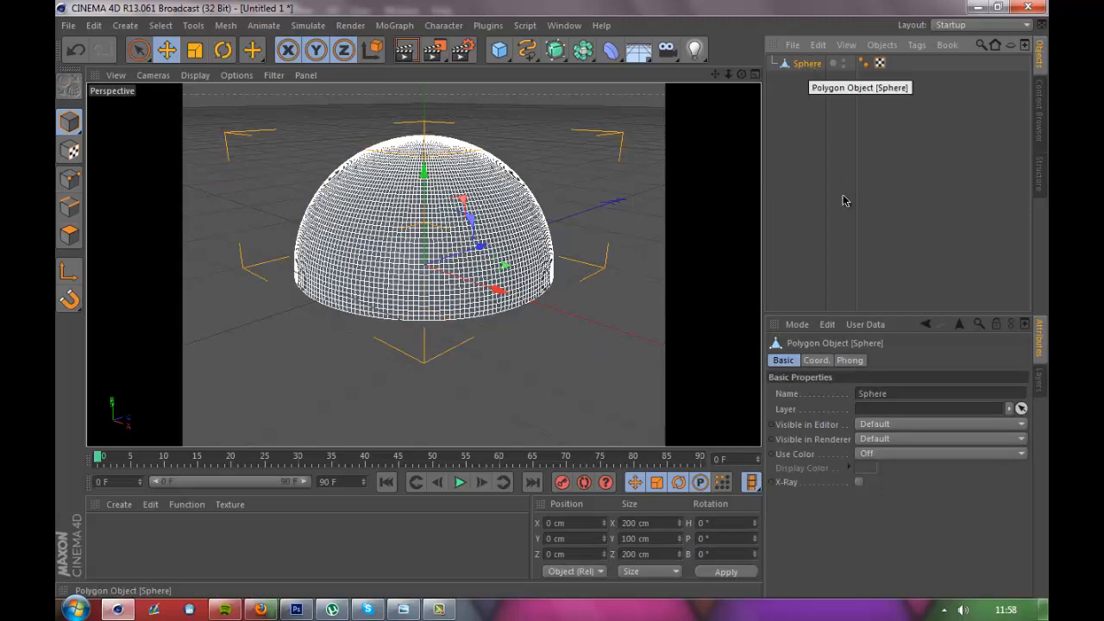
# Delete the two lowest polygon loops of the hemisphere using Loop Selection, and return to Model mode.
pyautogui.click(76, 241)
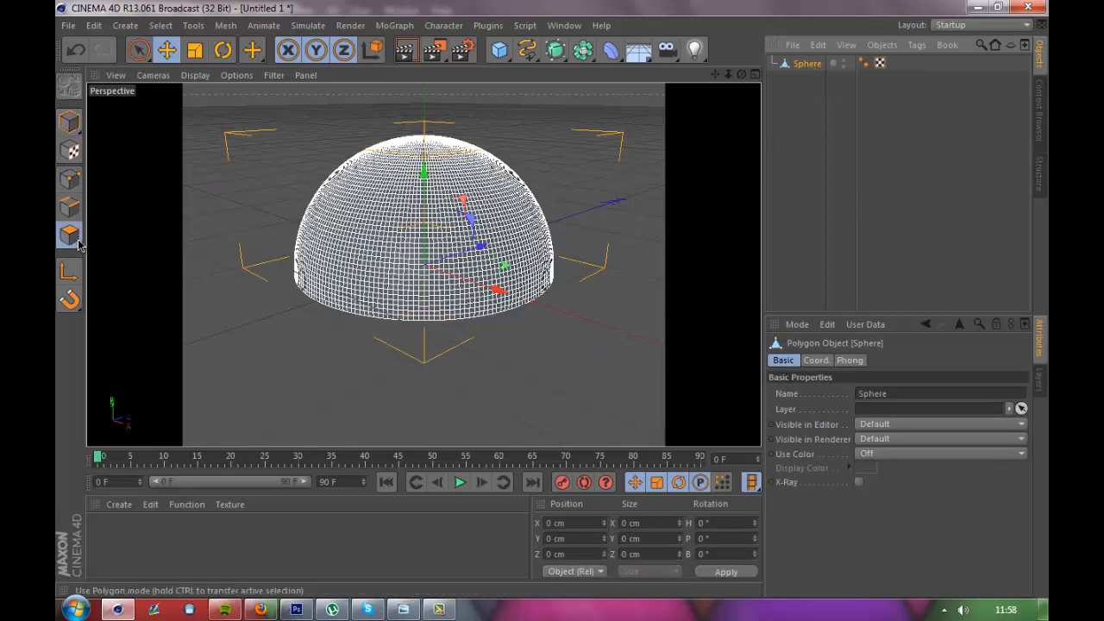
pyautogui.click(71, 235)
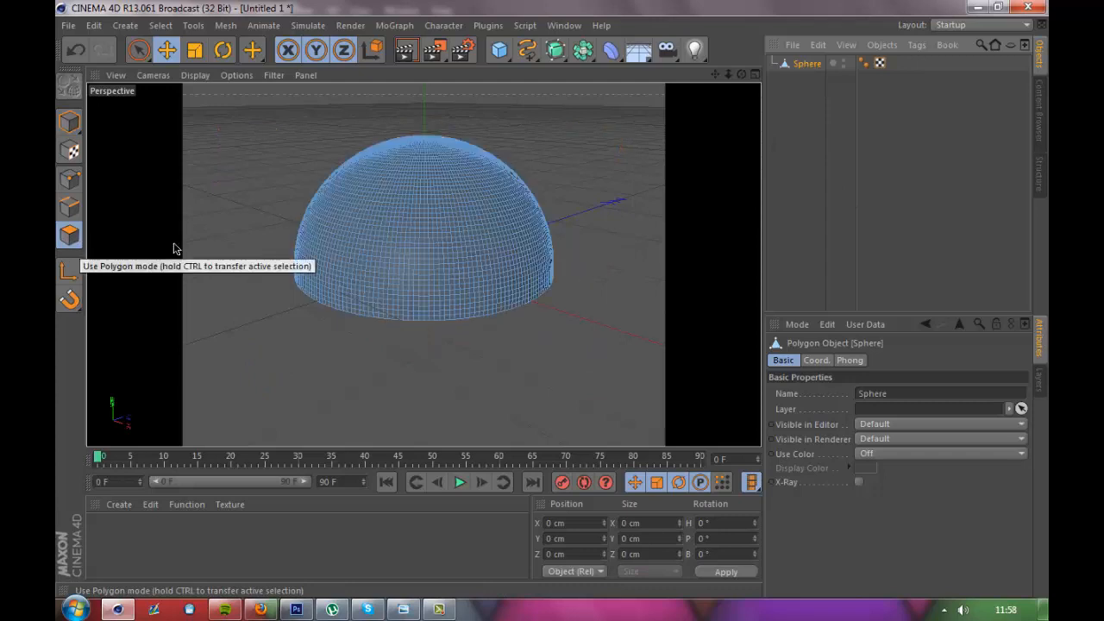
pyautogui.click(162, 26)
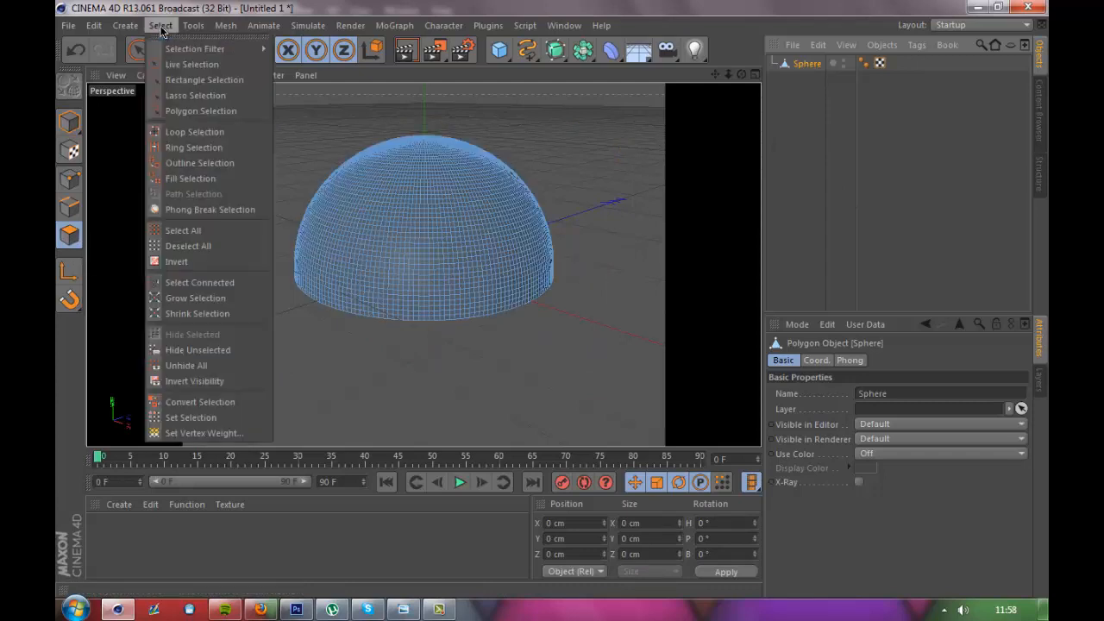
pyautogui.click(214, 135)
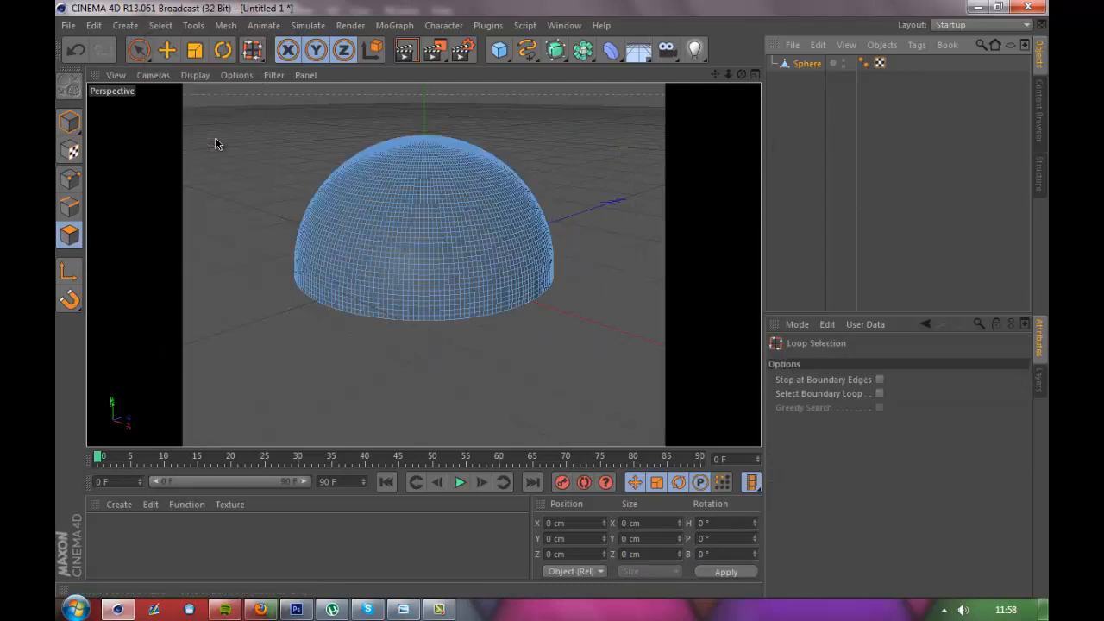
pyautogui.click(341, 313)
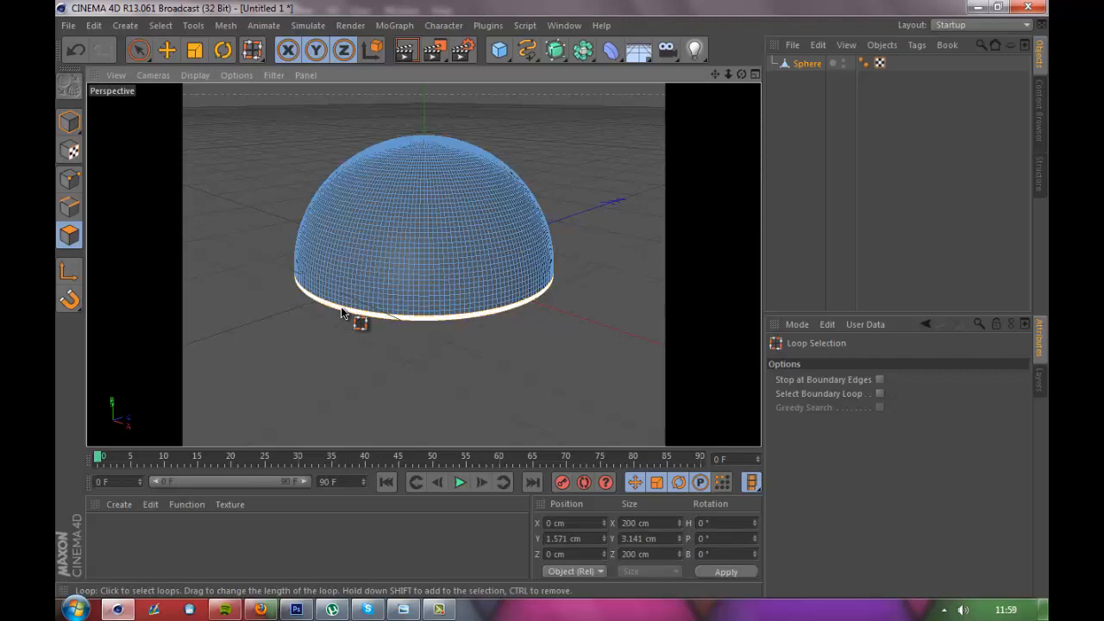
pyautogui.click(352, 308)
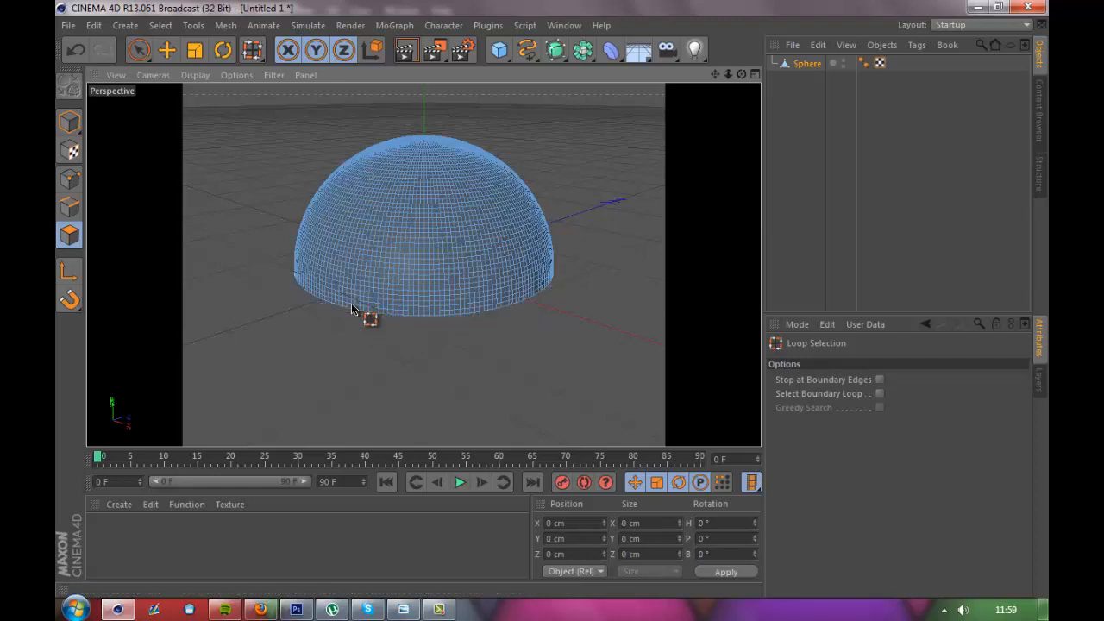
pyautogui.click(353, 307)
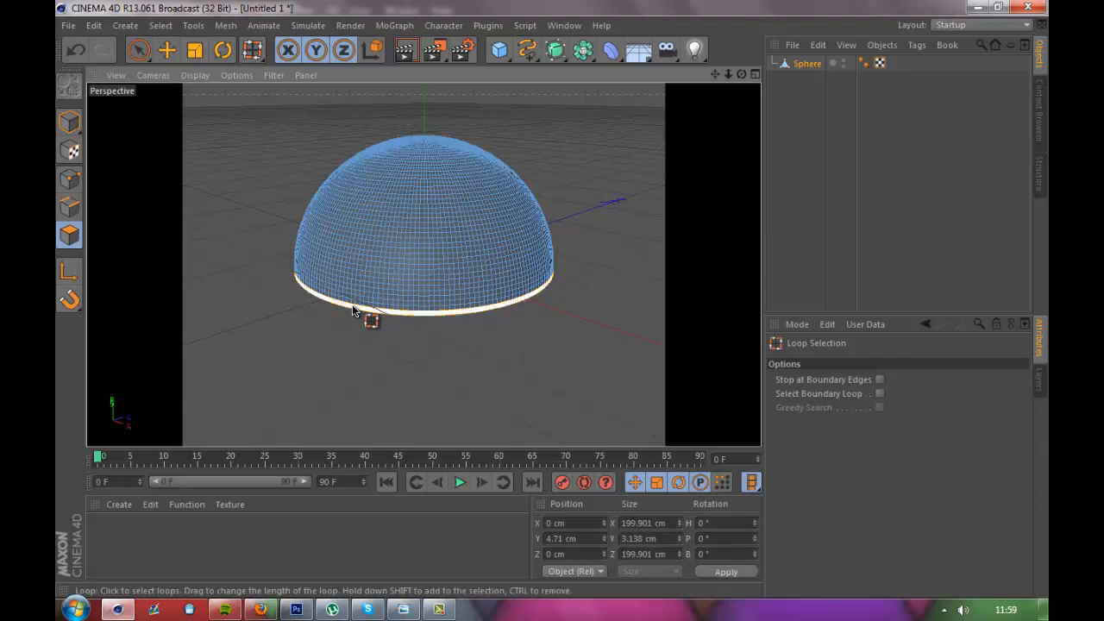
pyautogui.press('Delete')
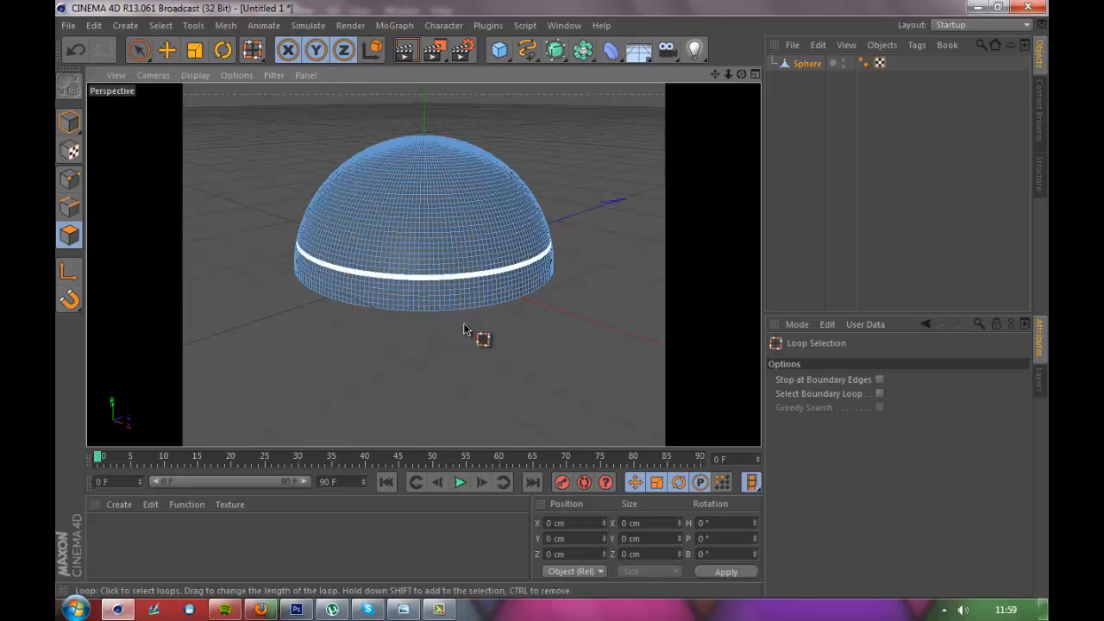
pyautogui.click(69, 123)
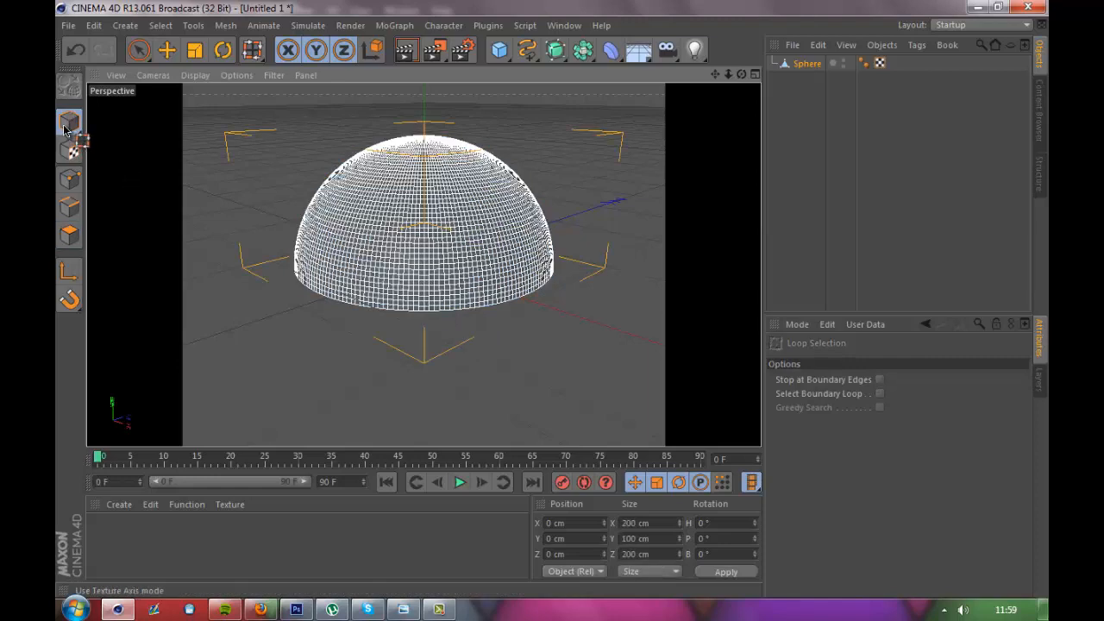
# Add a cylinder and set its pitch rotation to 90° so it lies along the Z axis.
pyautogui.click(500, 49)
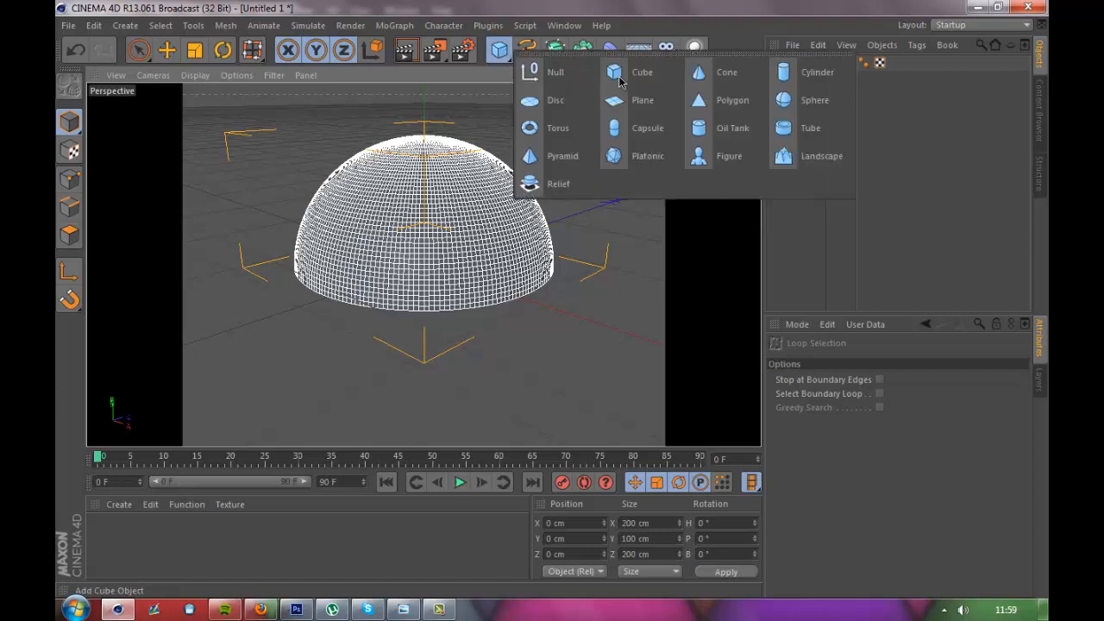
pyautogui.click(807, 72)
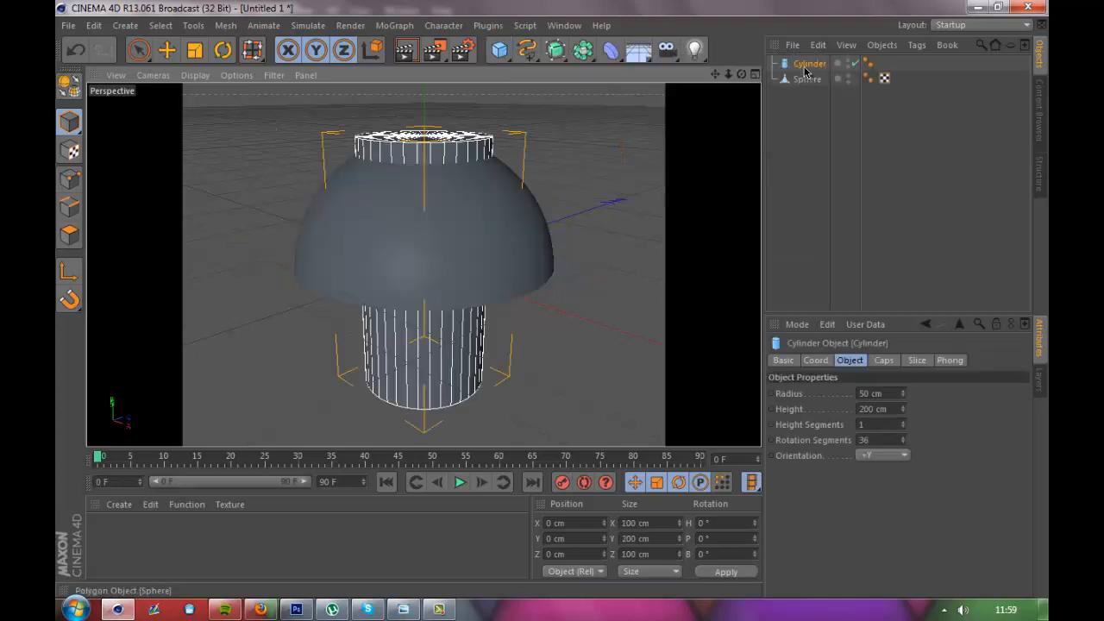
pyautogui.click(704, 539)
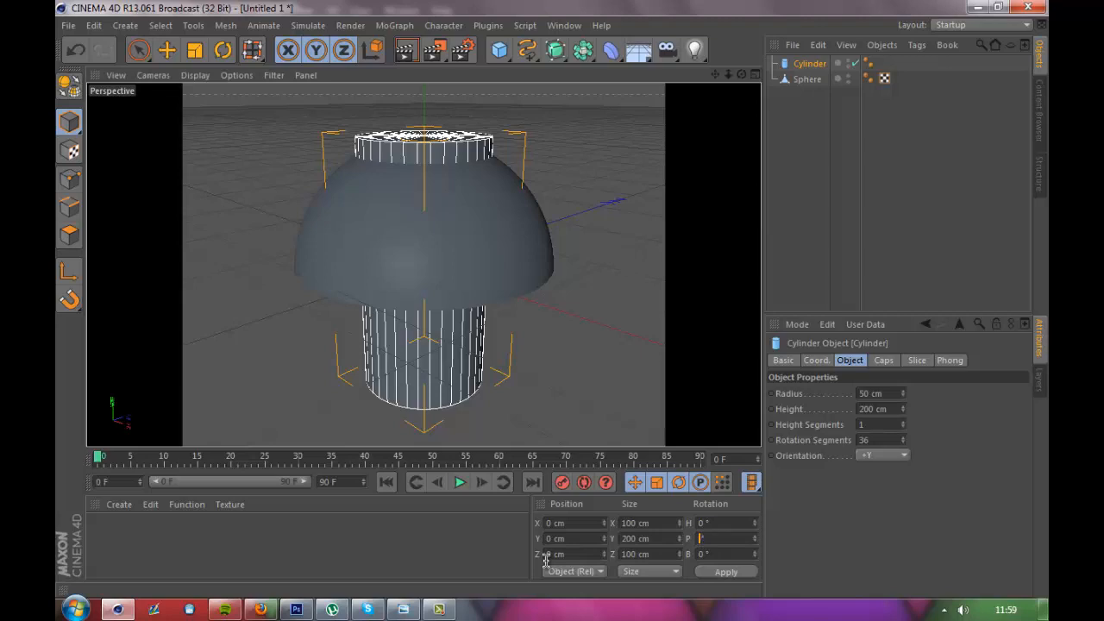
pyautogui.press('Return')
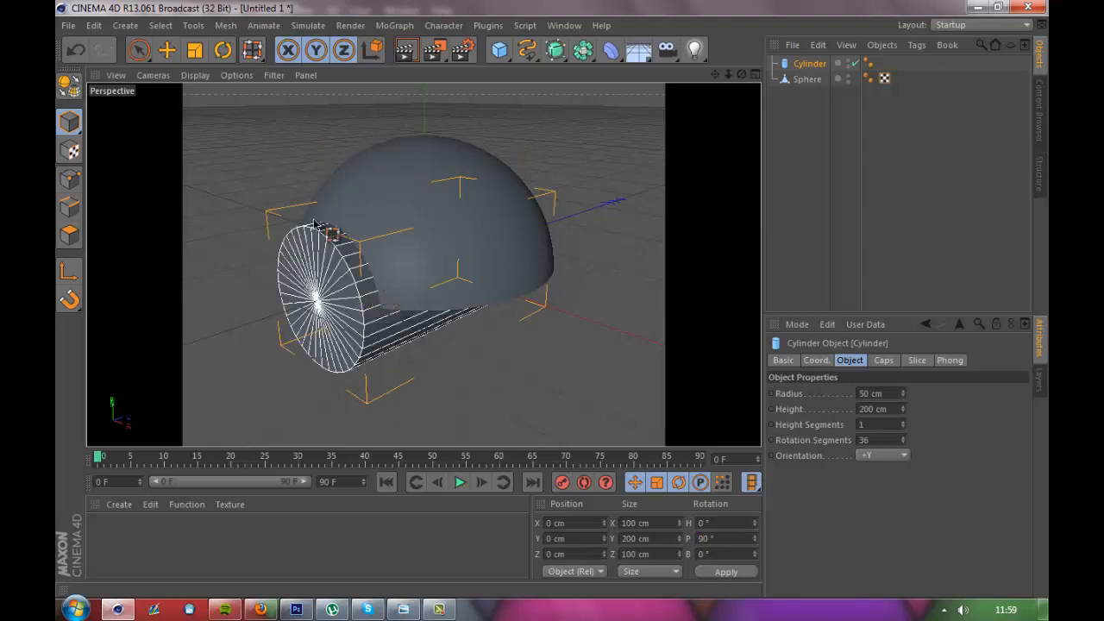
# Set the cylinder's radius to 30 cm and its height to 100 cm.
pyautogui.click(869, 394)
pyautogui.press('BackSpace')
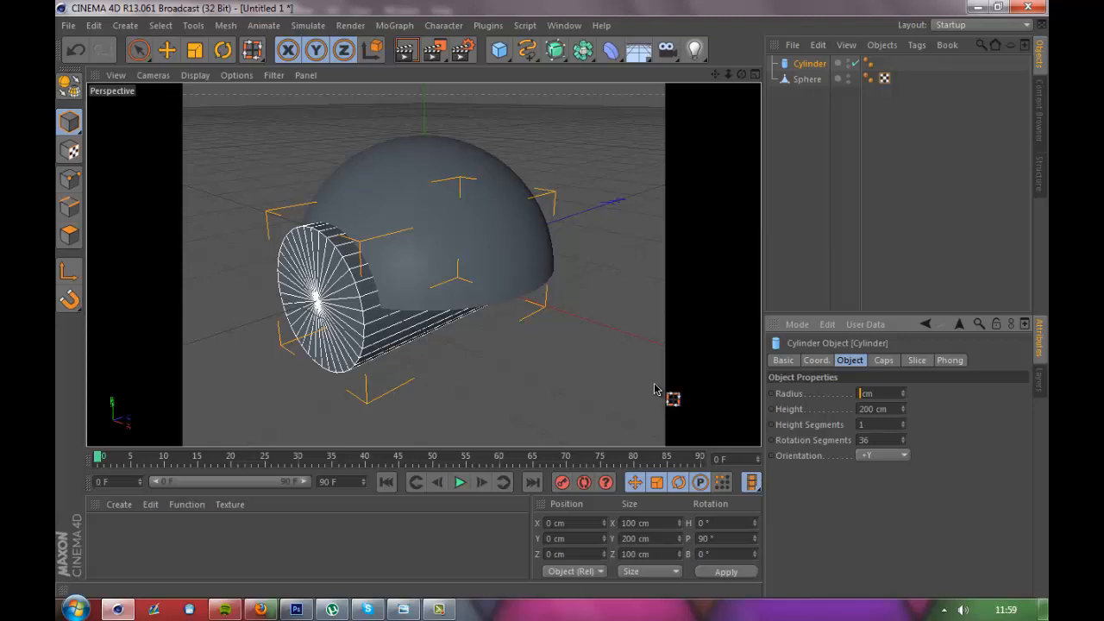
pyautogui.press('Return')
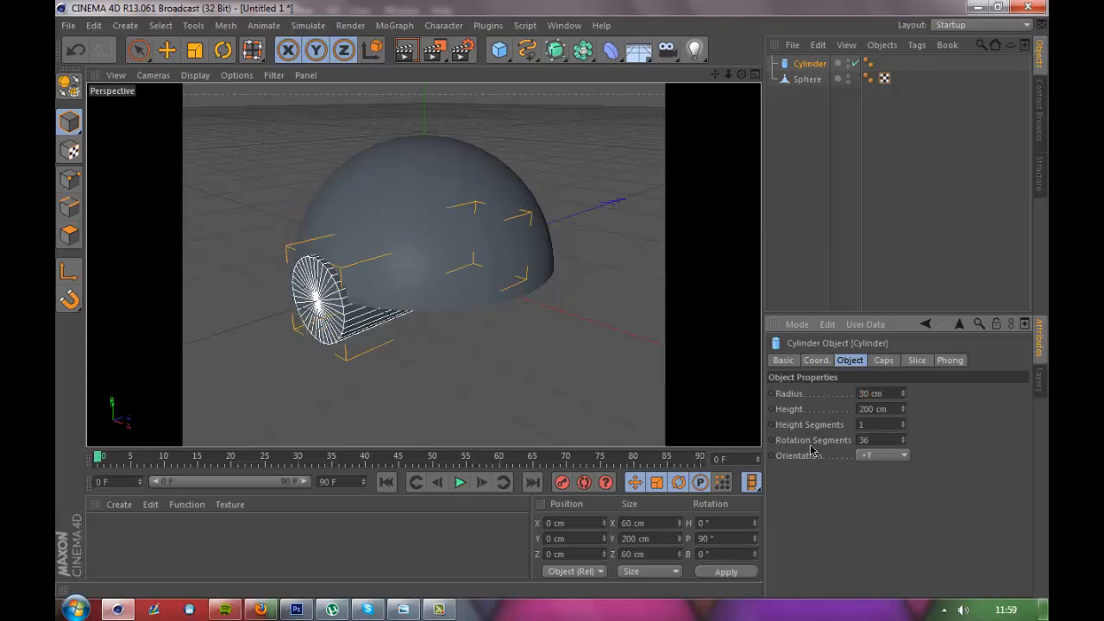
pyautogui.click(874, 411)
pyautogui.press('BackSpace')
pyautogui.press('Return')
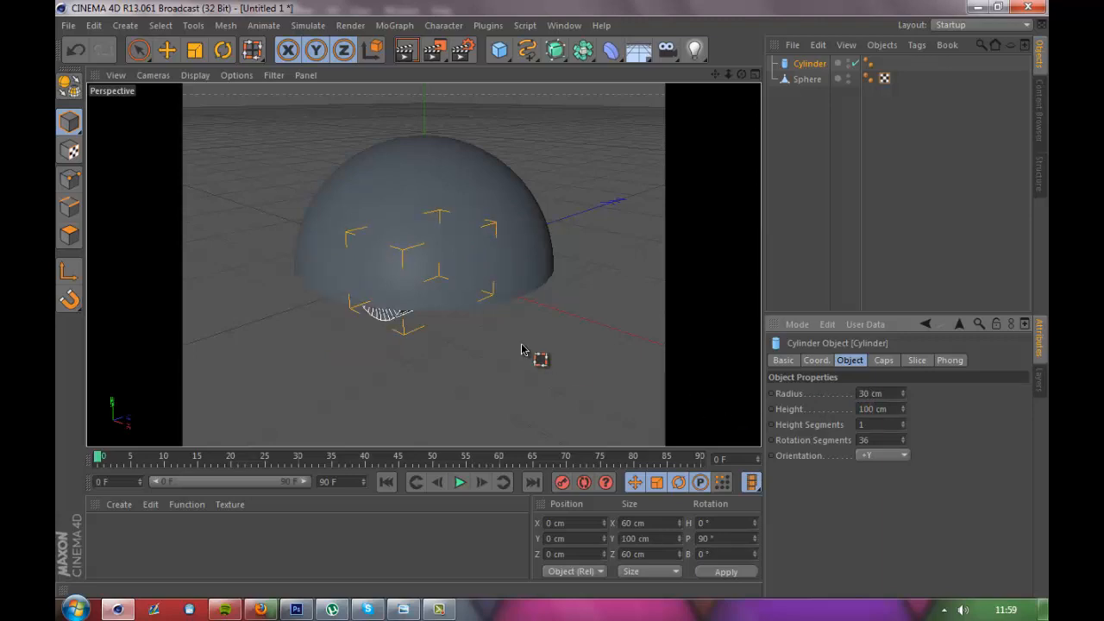
# Move the cylinder to about -83 cm on Z, partly outside the dome, and order it below the sphere in the object hierarchy.
pyautogui.click(167, 50)
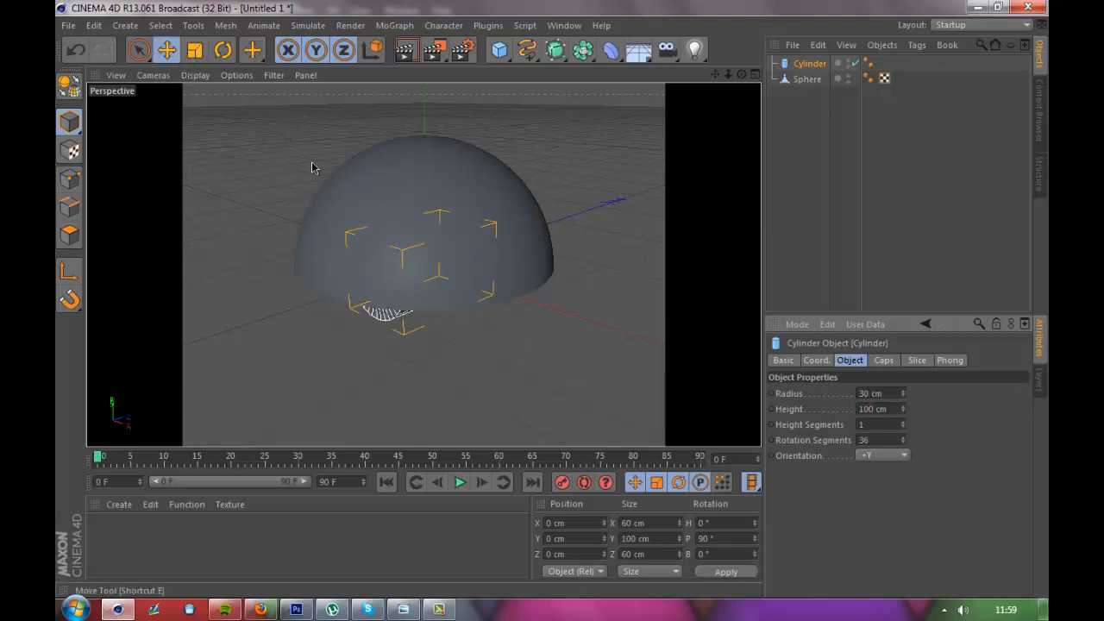
pyautogui.moveTo(355, 291)
pyautogui.mouseDown()
pyautogui.moveTo(230, 335)
pyautogui.moveTo(259, 324)
pyautogui.mouseUp()
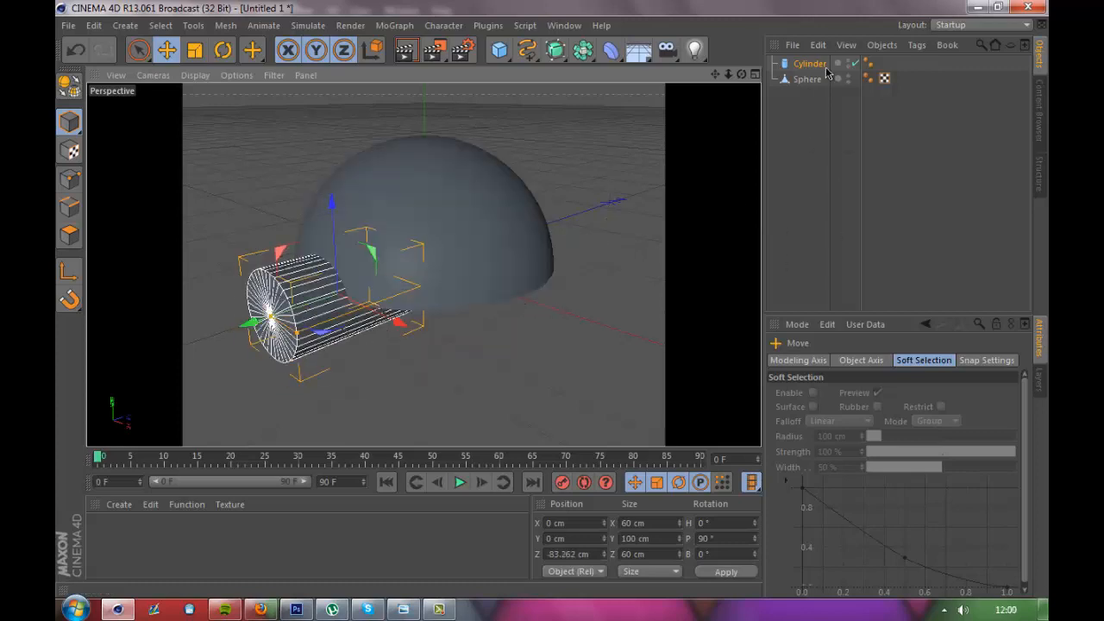
pyautogui.moveTo(819, 64); pyautogui.dragTo(828, 86)
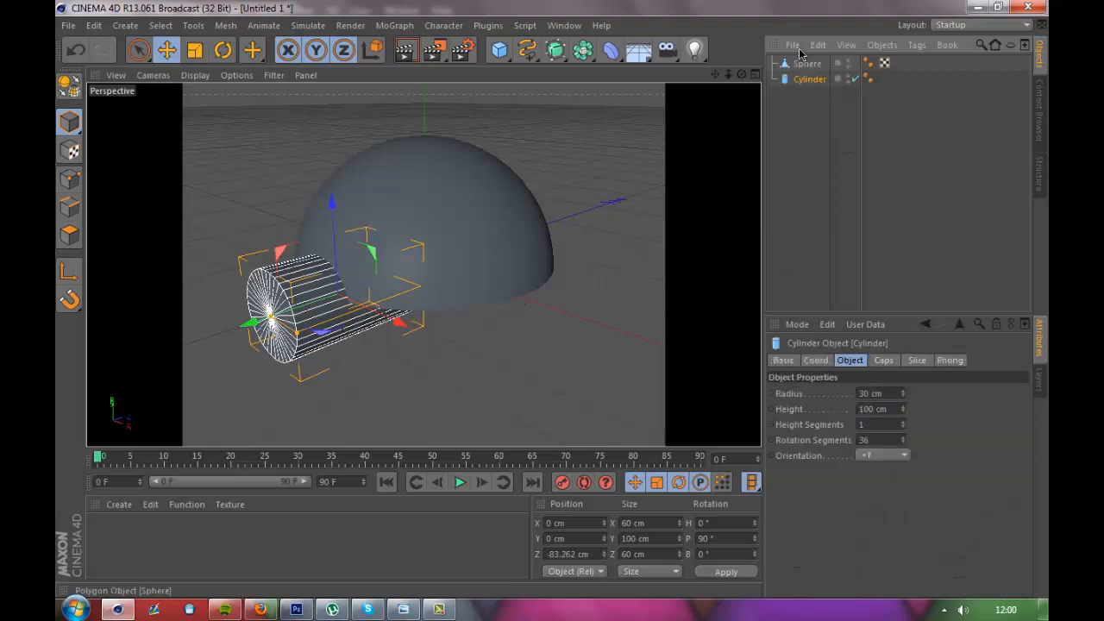
# Add a Boole object and make the sphere and cylinder its children to subtract the cylinder from the dome.
pyautogui.click(582, 50)
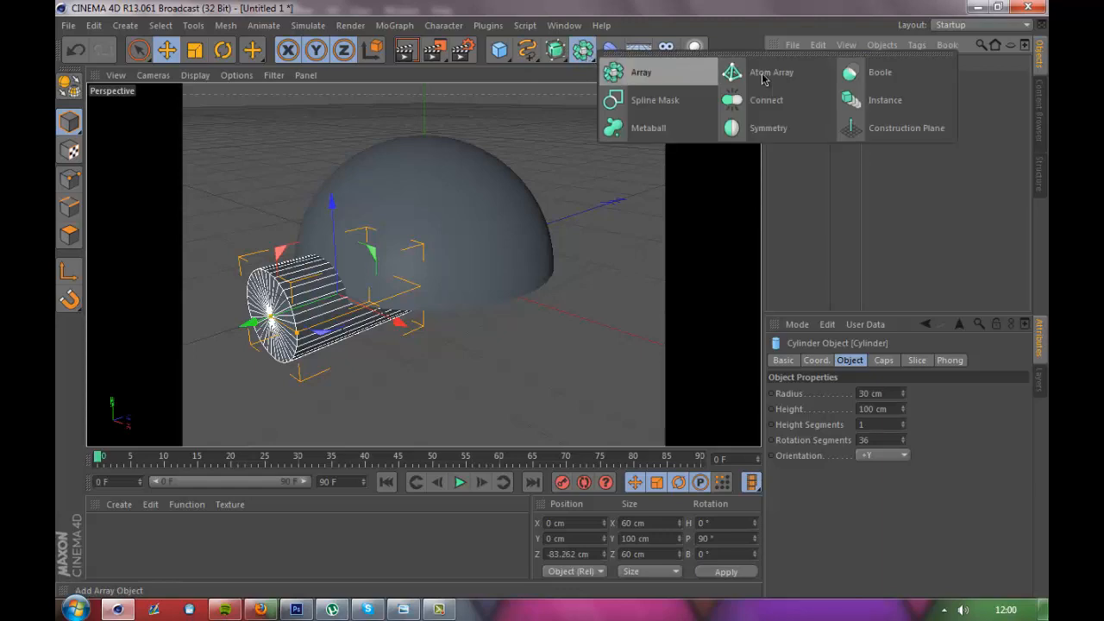
pyautogui.click(850, 76)
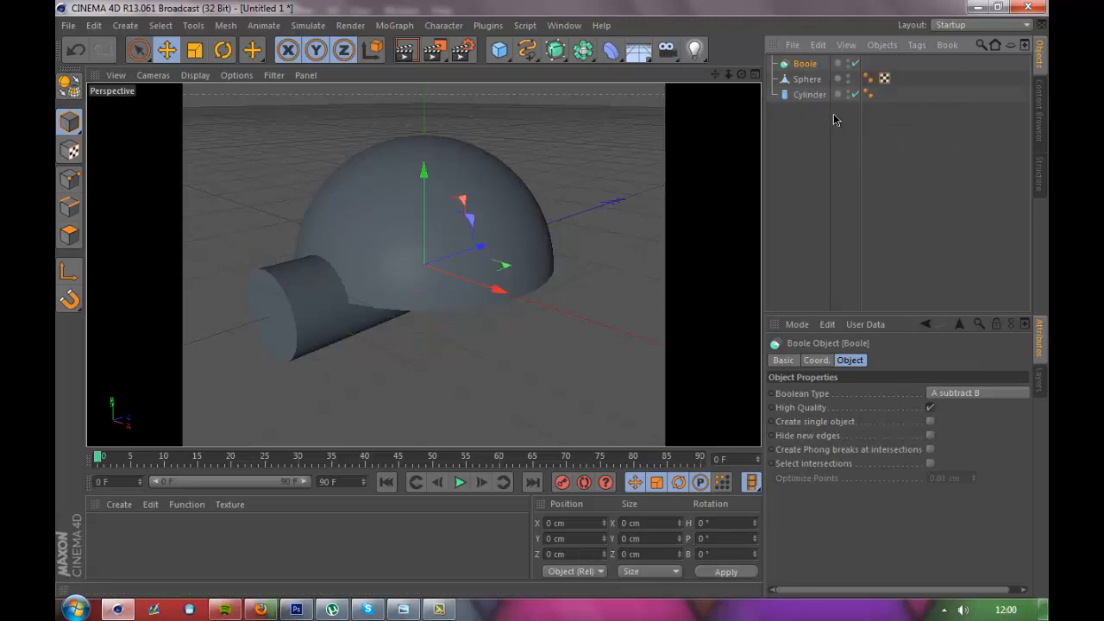
pyautogui.click(809, 95)
pyautogui.keyDown('shift'); pyautogui.click(809, 80); pyautogui.keyUp('shift')
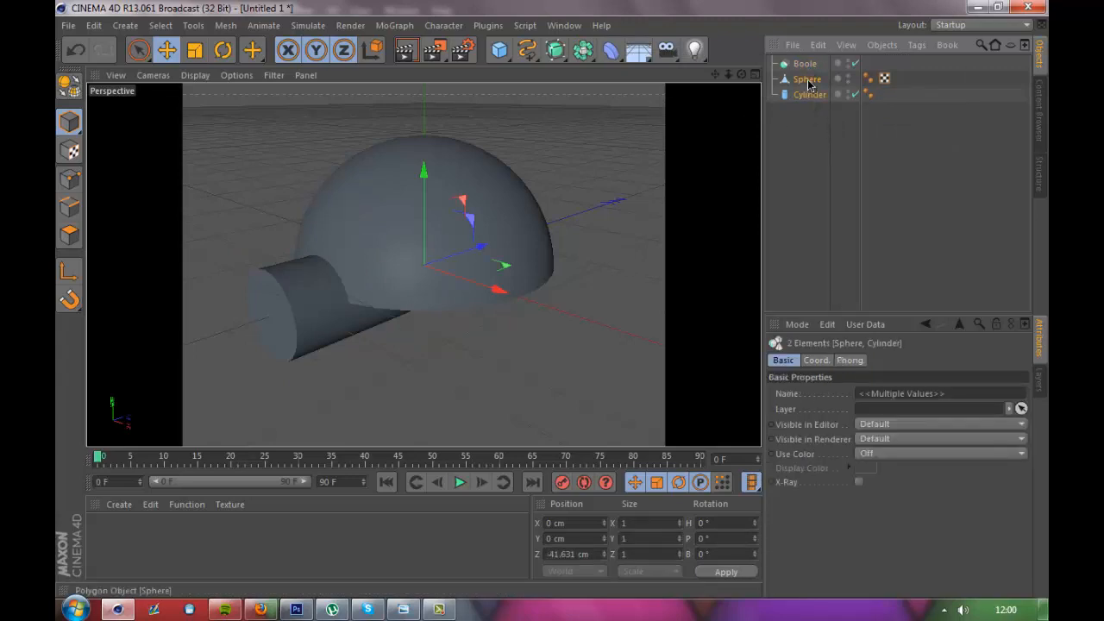
pyautogui.moveTo(809, 81); pyautogui.dragTo(811, 67)
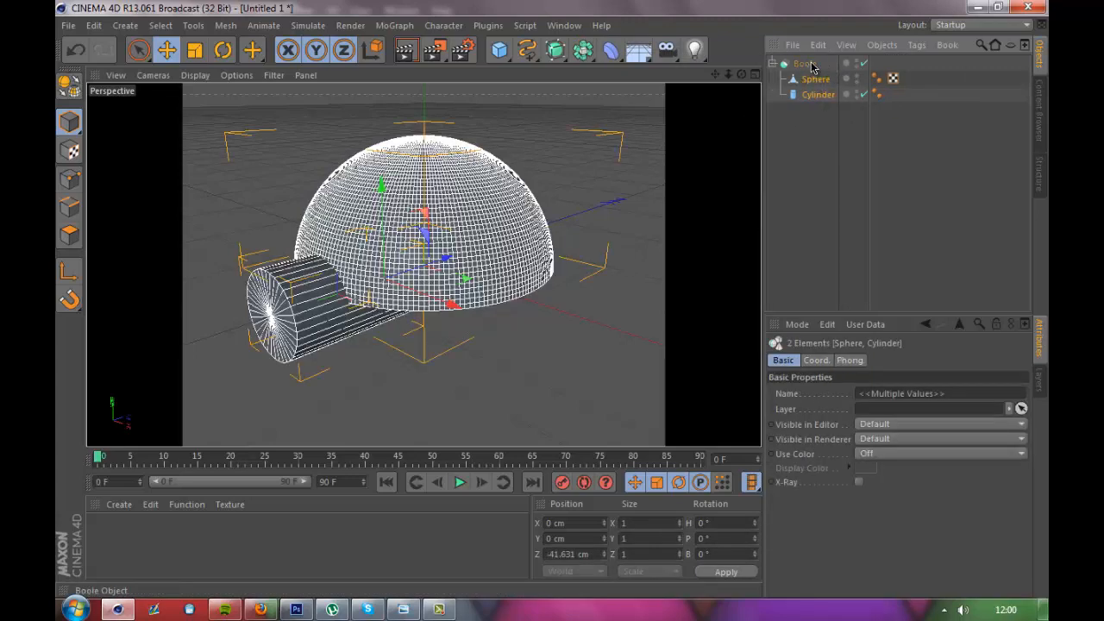
pyautogui.click(800, 187)
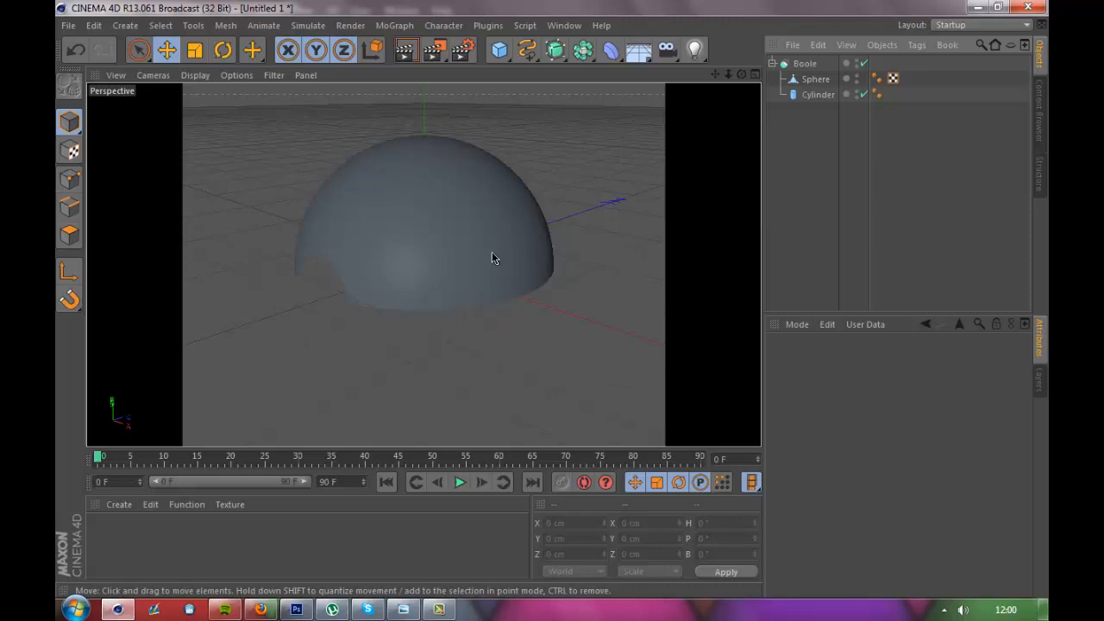
# Make the Boole object editable, take the cylinder out of its hierarchy and delete the cylinder.
pyautogui.click(813, 68)
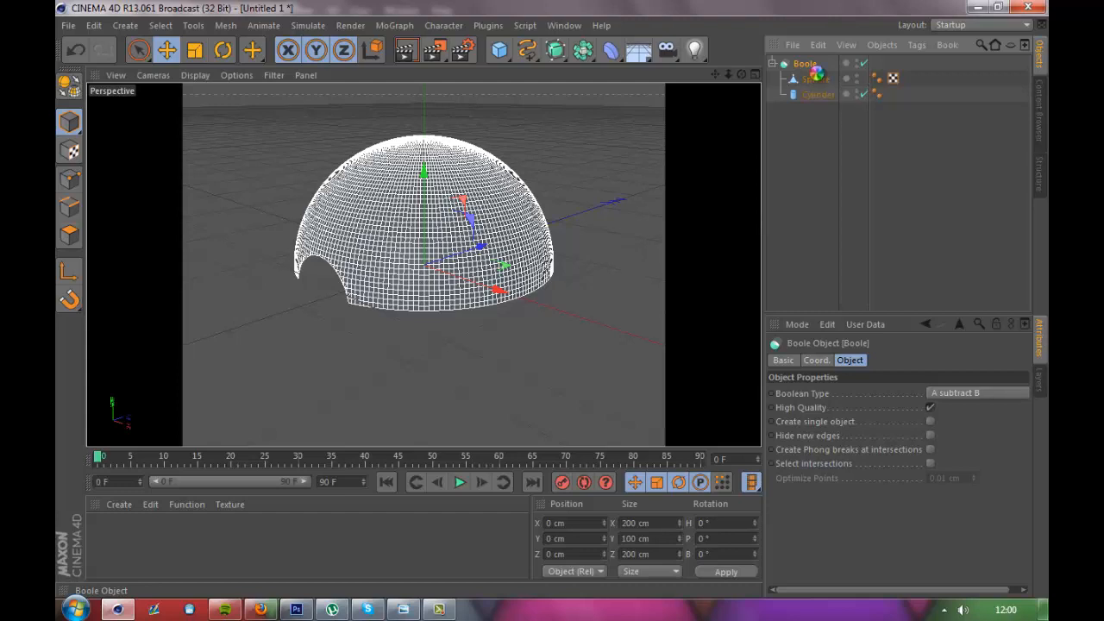
pyautogui.press('c')
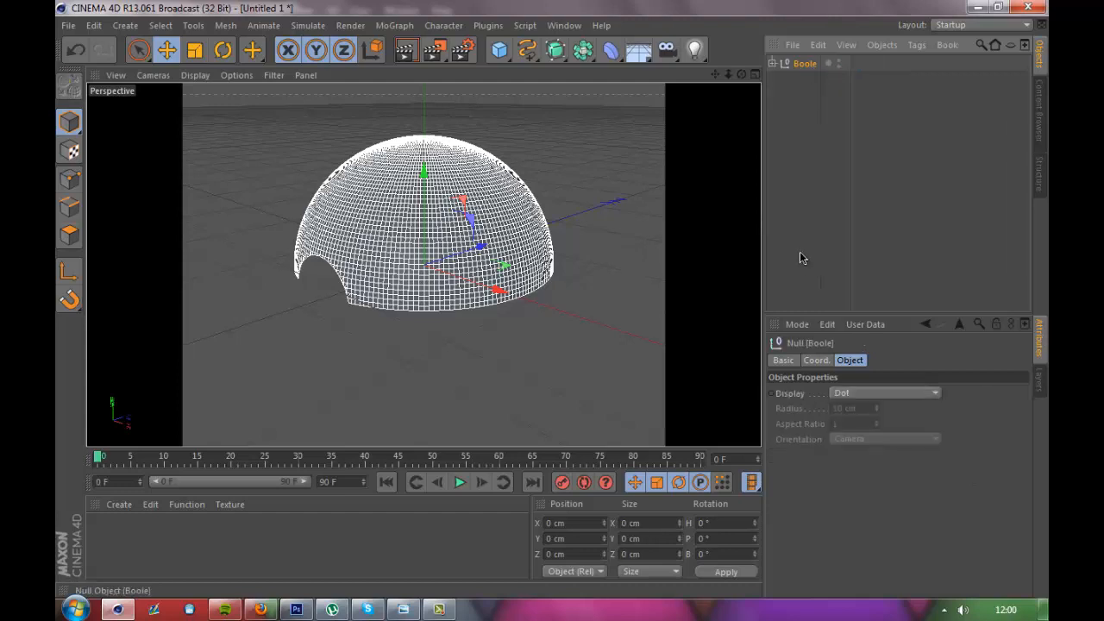
pyautogui.click(773, 63)
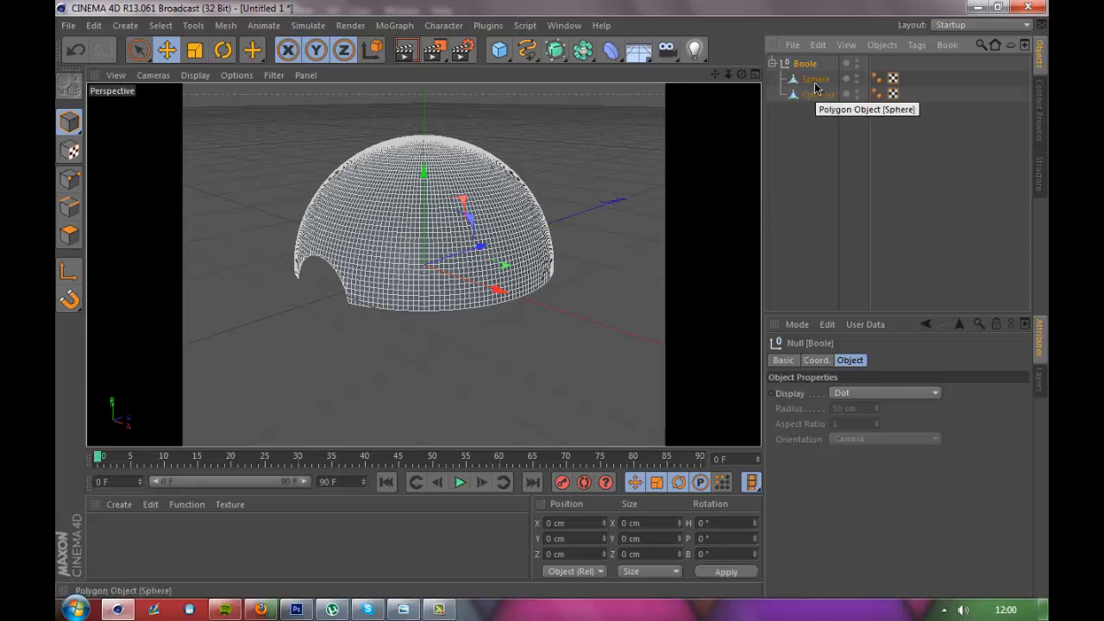
pyautogui.moveTo(814, 94); pyautogui.dragTo(802, 132)
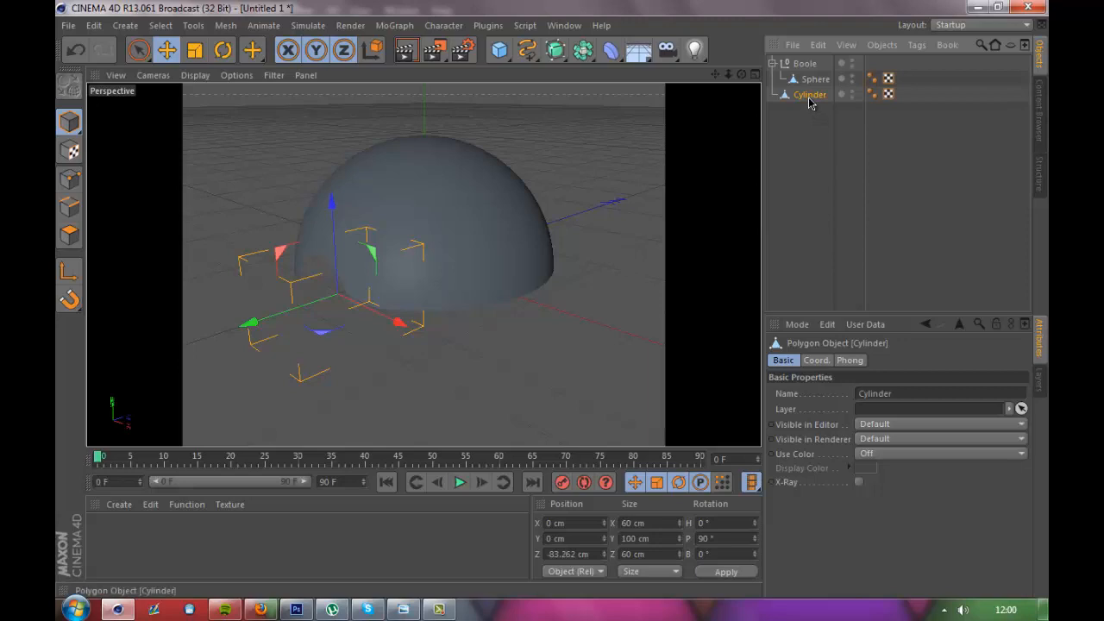
pyautogui.press('Delete')
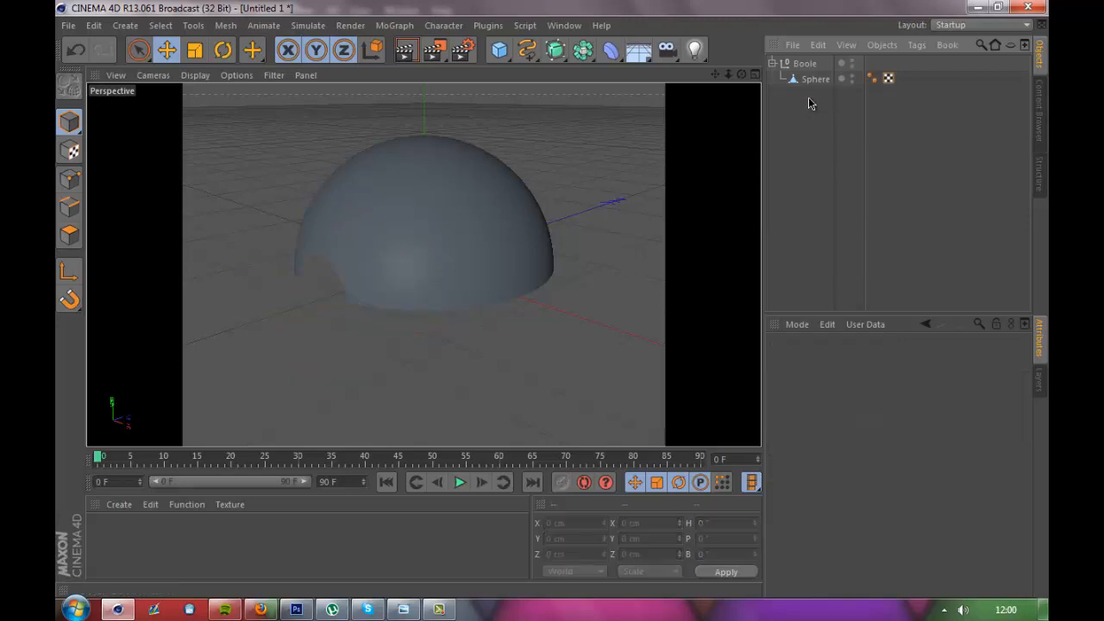
# Move the sphere out of the Boole null and delete the empty null.
pyautogui.moveTo(815, 78); pyautogui.dragTo(790, 153)
pyautogui.click(801, 67)
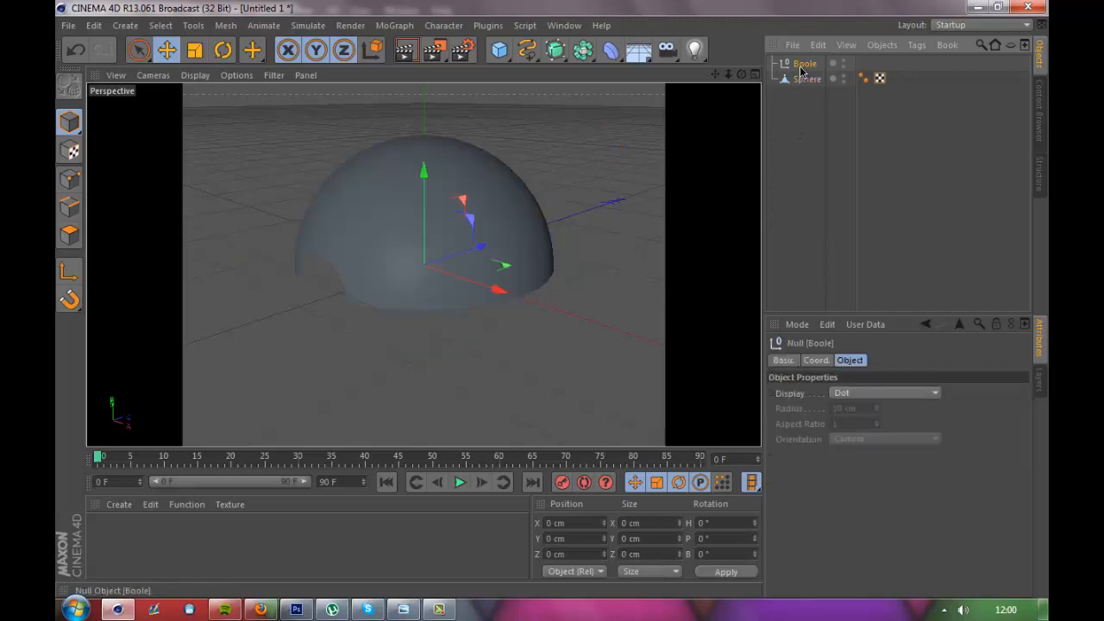
pyautogui.press('Delete')
# Select all polygons of the dome and extrude them with a 2 cm offset.
pyautogui.click(800, 66)
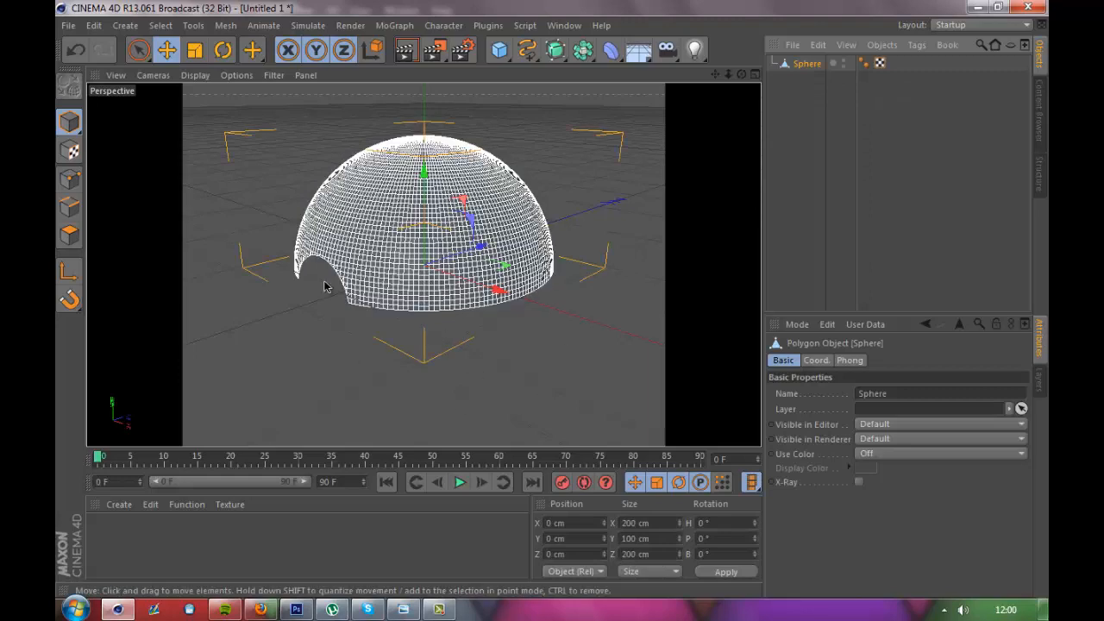
pyautogui.click(71, 237)
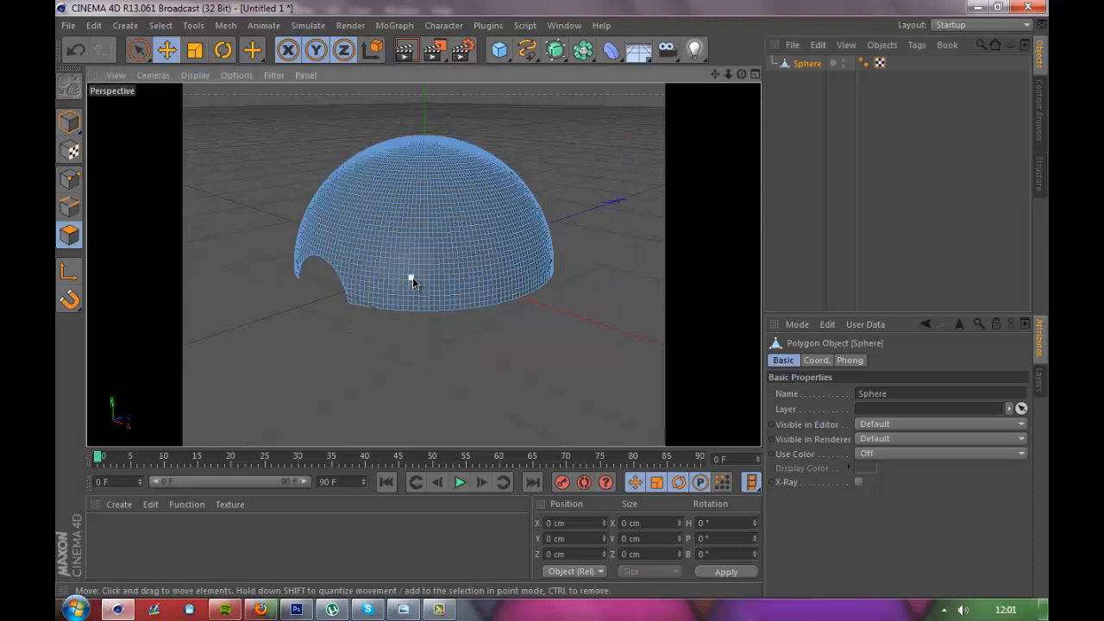
pyautogui.hotkey('ctrl', 'a')
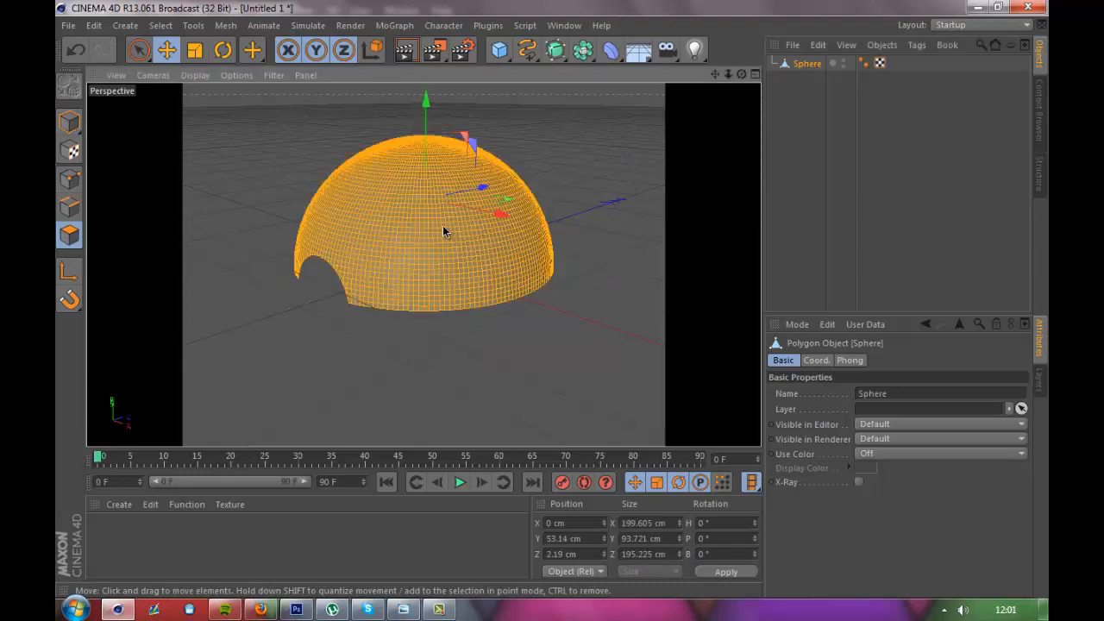
pyautogui.rightClick(364, 231)
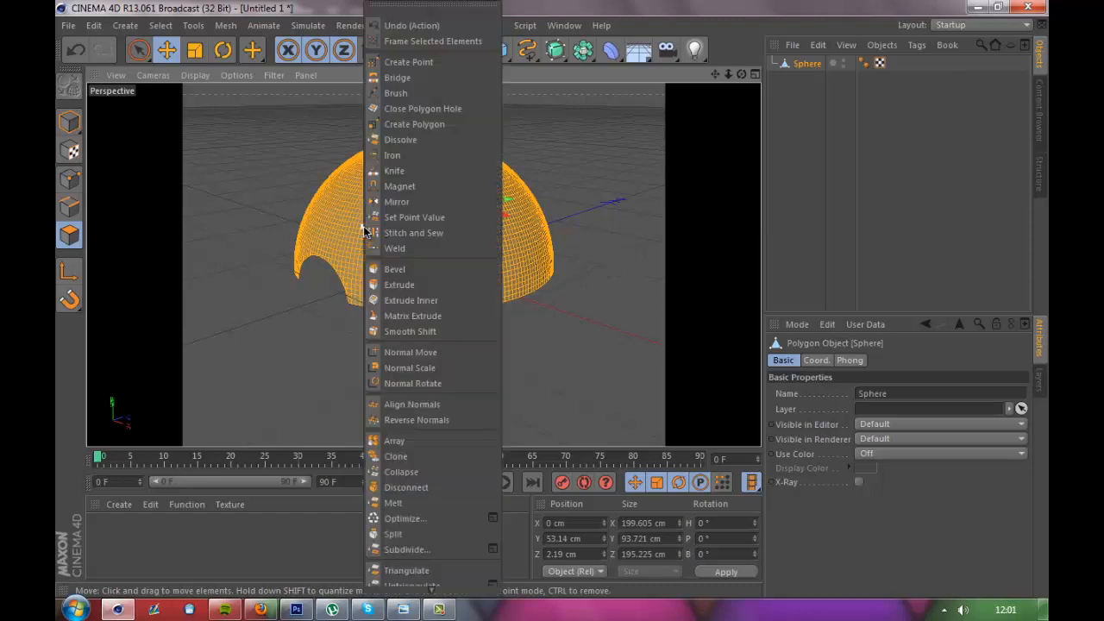
pyautogui.click(426, 284)
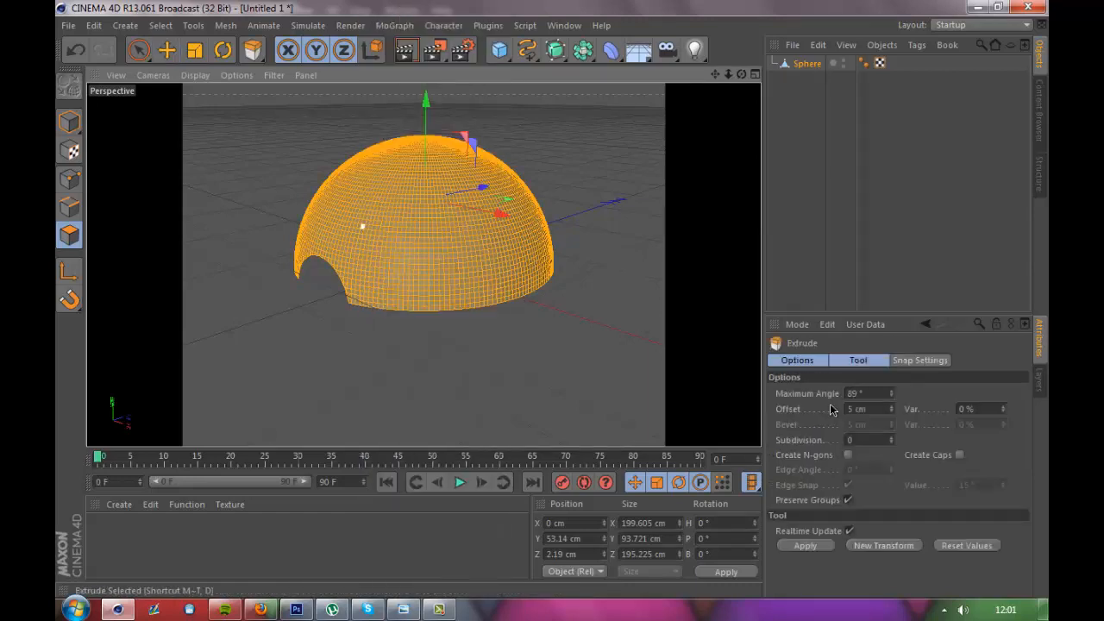
pyautogui.click(869, 409)
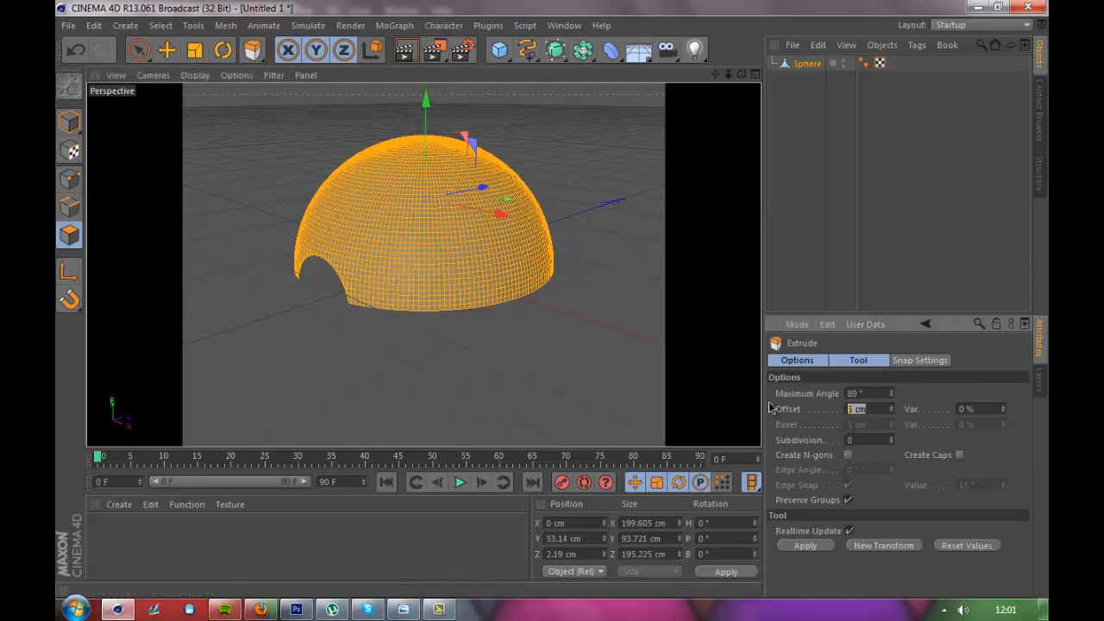
pyautogui.press('BackSpace')
pyautogui.click(806, 545)
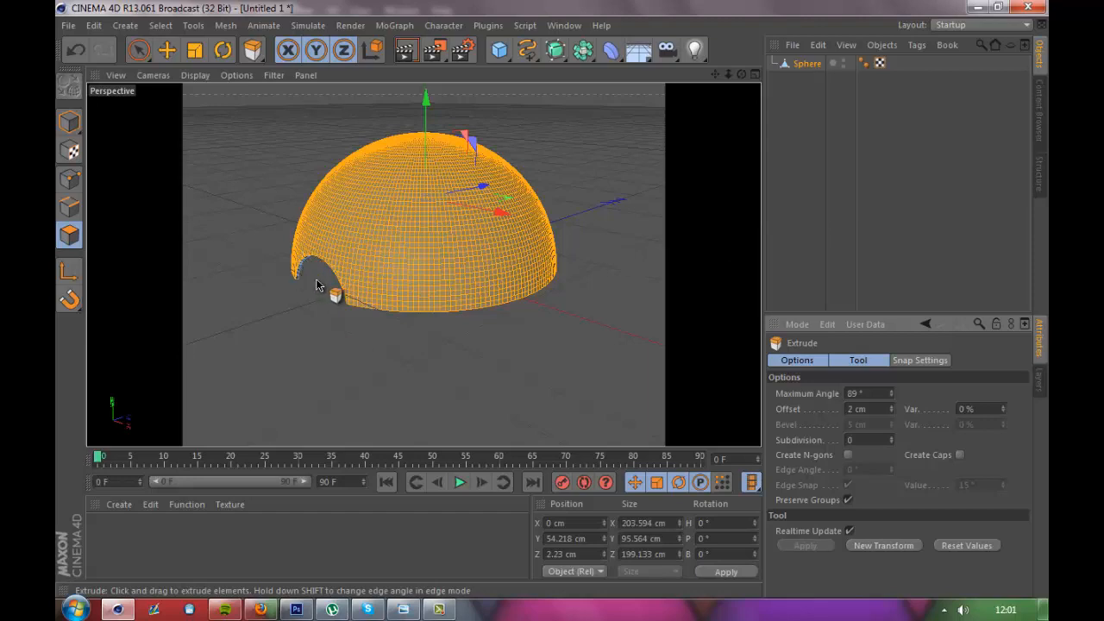
# Add a second sphere with the default 100 cm radius inside the dome.
pyautogui.click(499, 49)
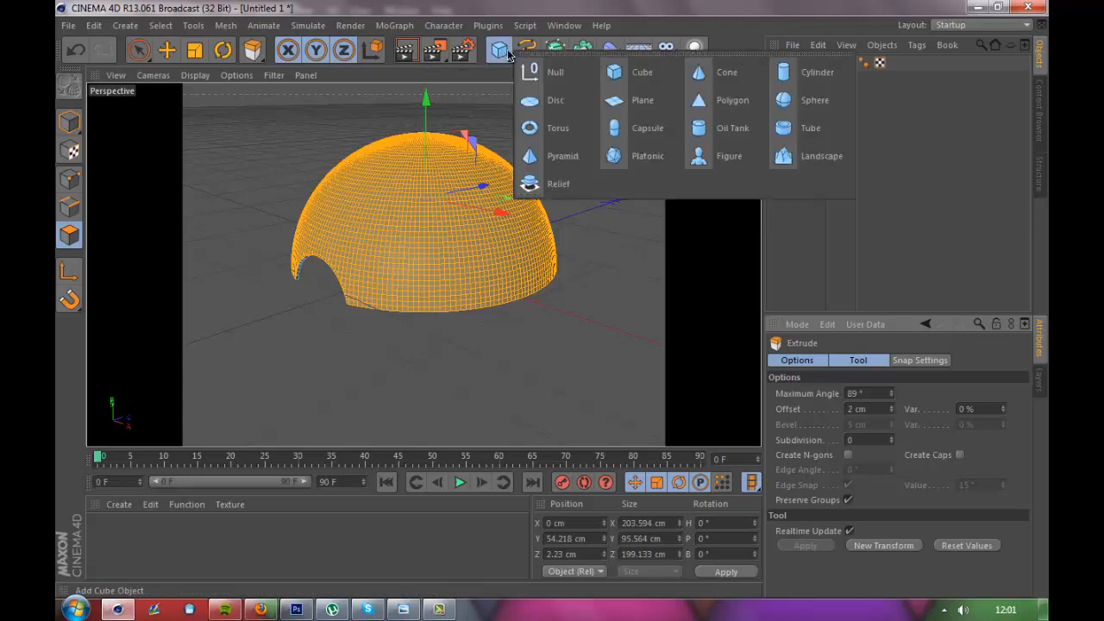
pyautogui.click(824, 108)
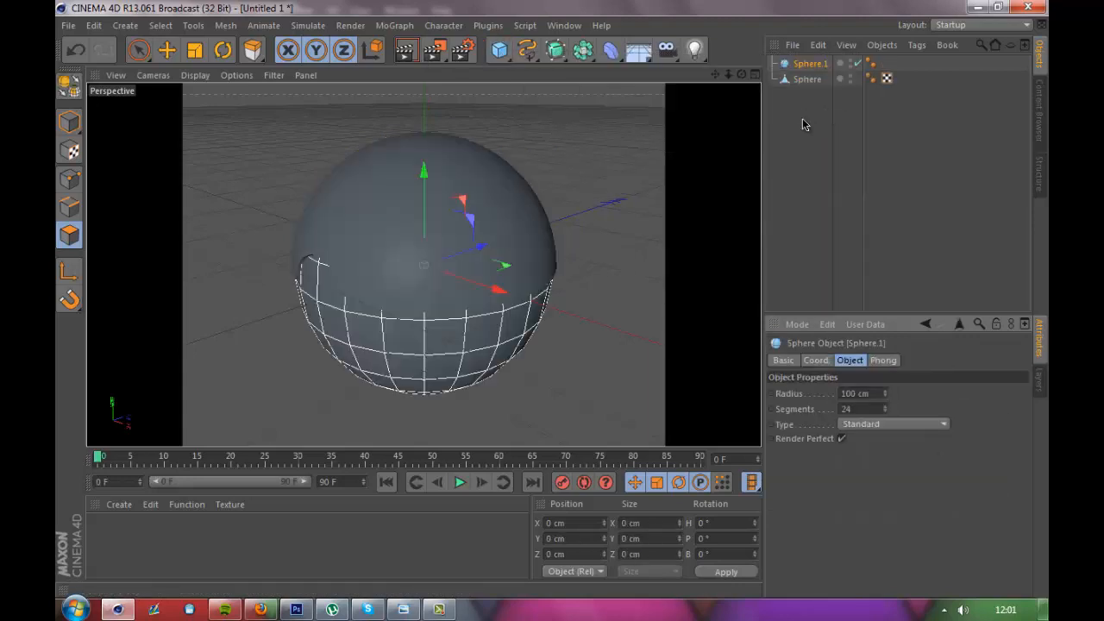
pyautogui.click(803, 118)
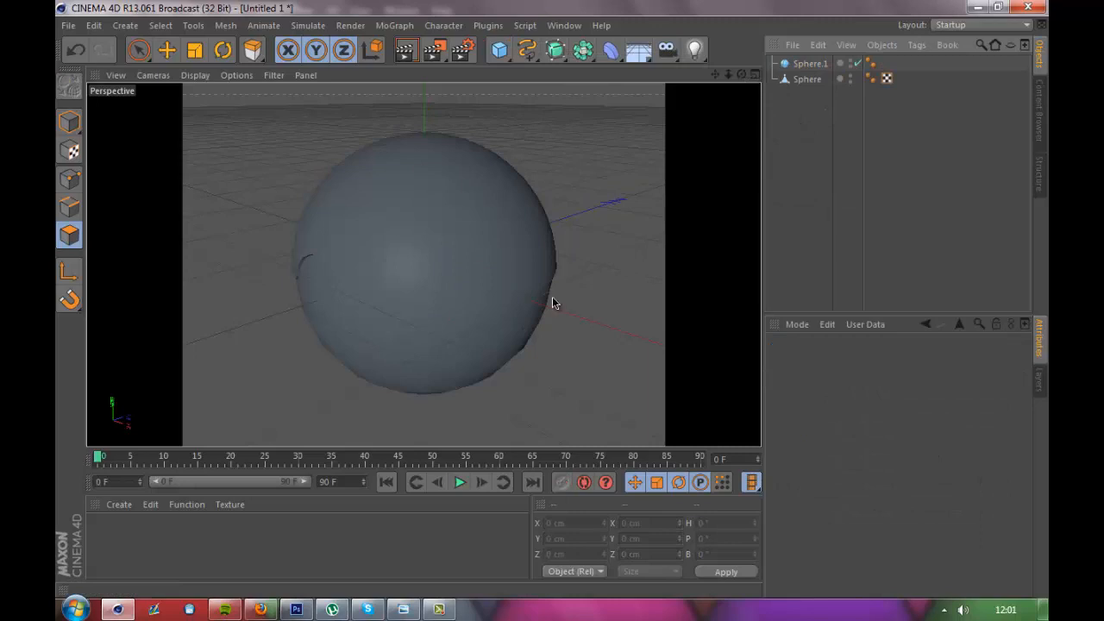
pyautogui.keyDown('alt'); pyautogui.moveTo(553, 296); pyautogui.dragTo(563, 276); pyautogui.keyUp('alt')
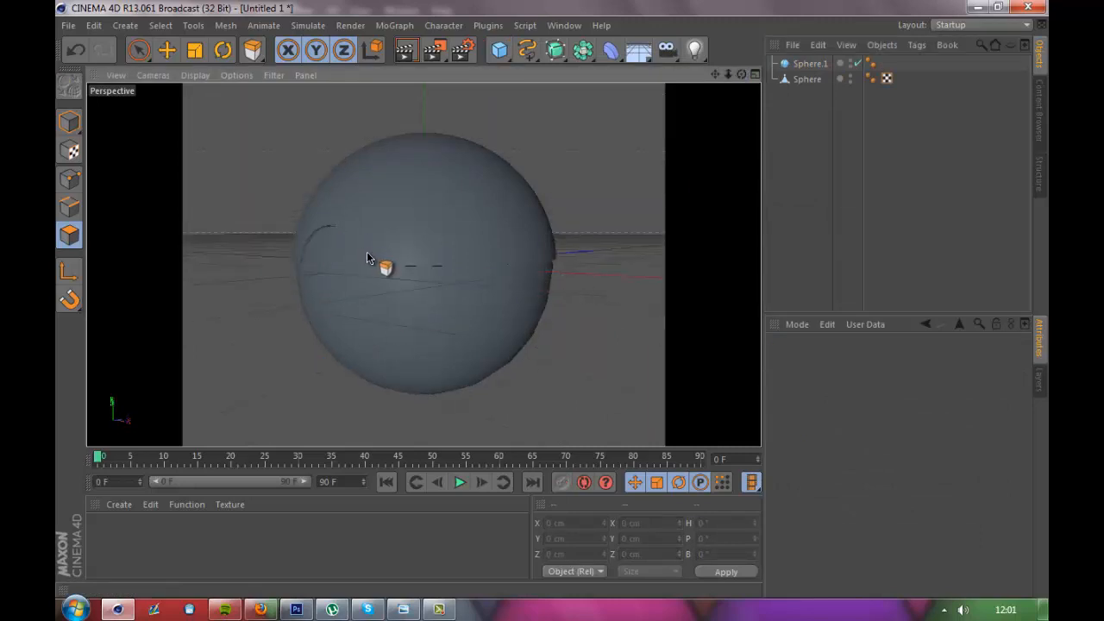
# Duplicate the dome as a whole object and place the copy below the original in the object hierarchy.
pyautogui.click(818, 79)
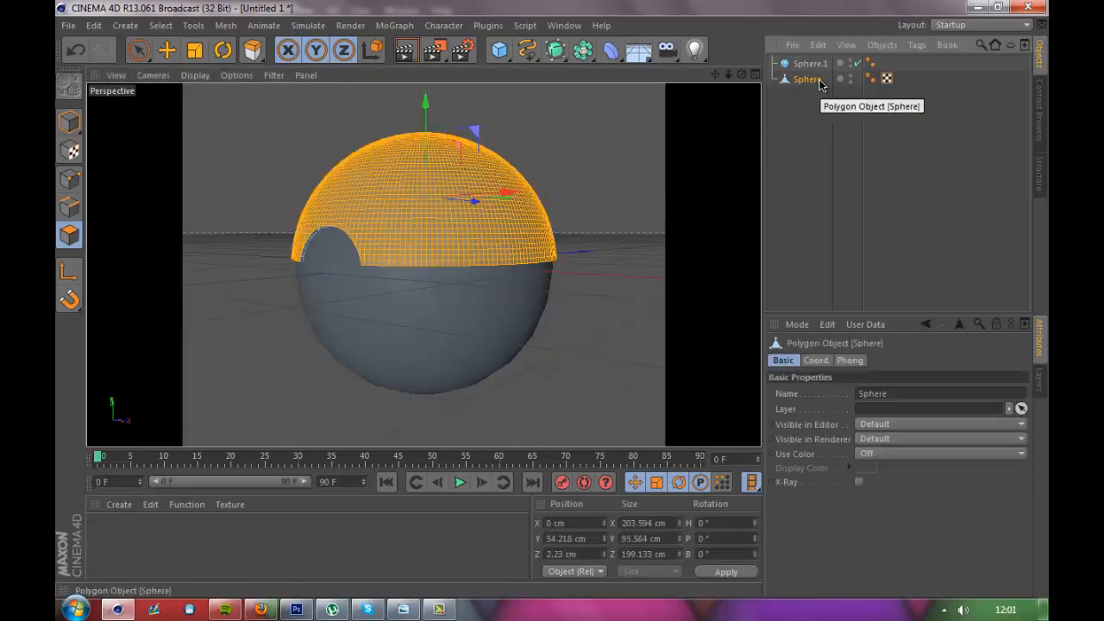
pyautogui.hotkey('ctrl', 'c')
pyautogui.hotkey('ctrl', 'v')
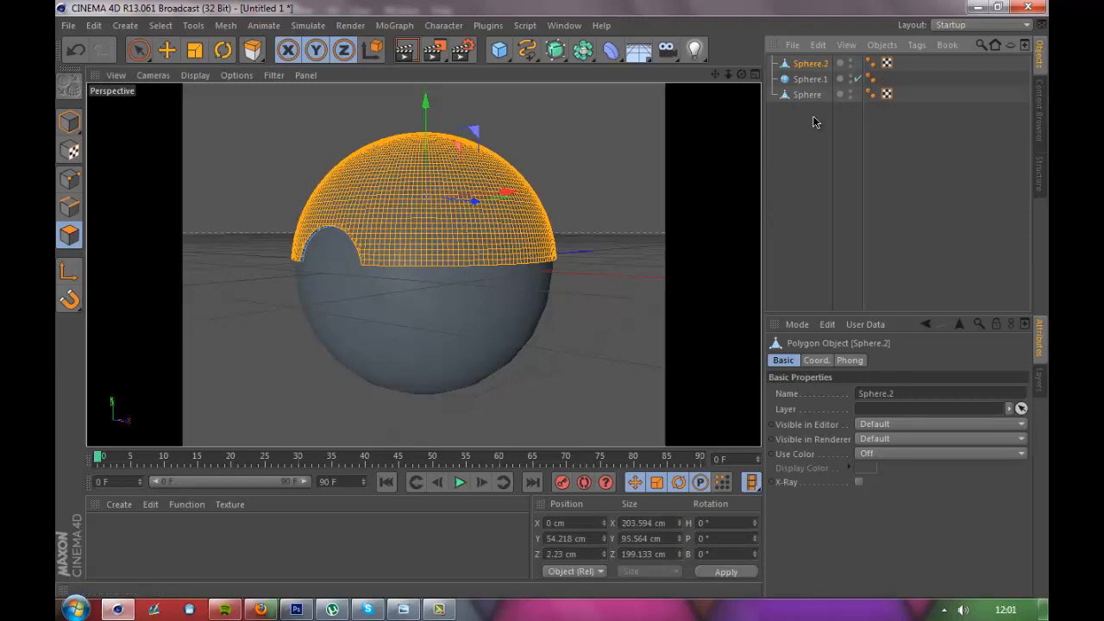
pyautogui.click(68, 123)
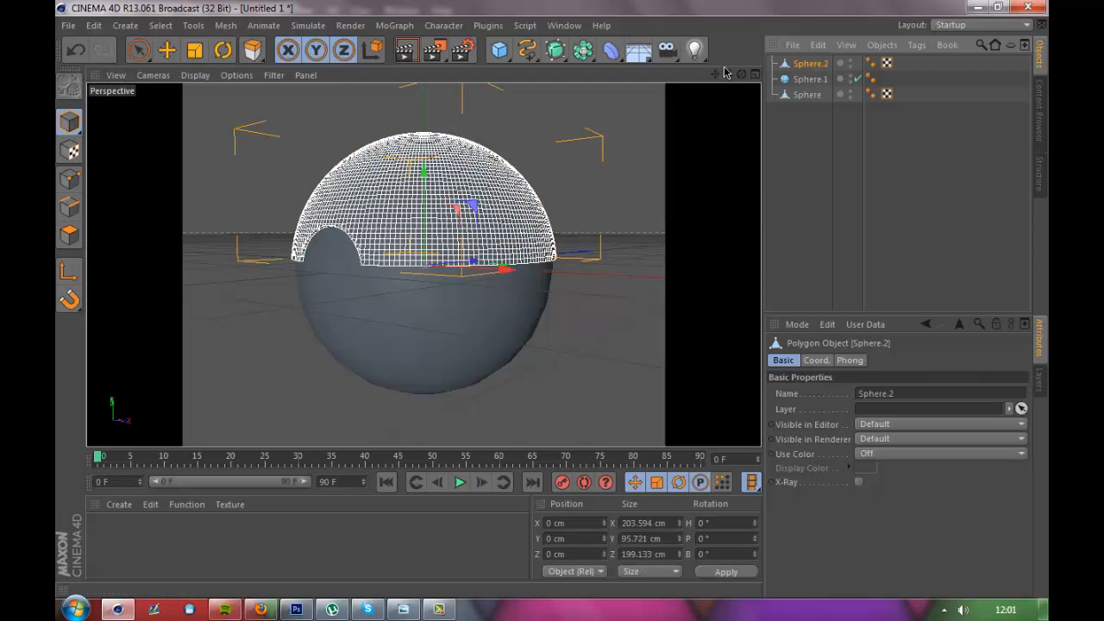
pyautogui.moveTo(805, 74); pyautogui.dragTo(809, 112)
# Try a bank rotation of 90° on the copied dome.
pyautogui.click(223, 50)
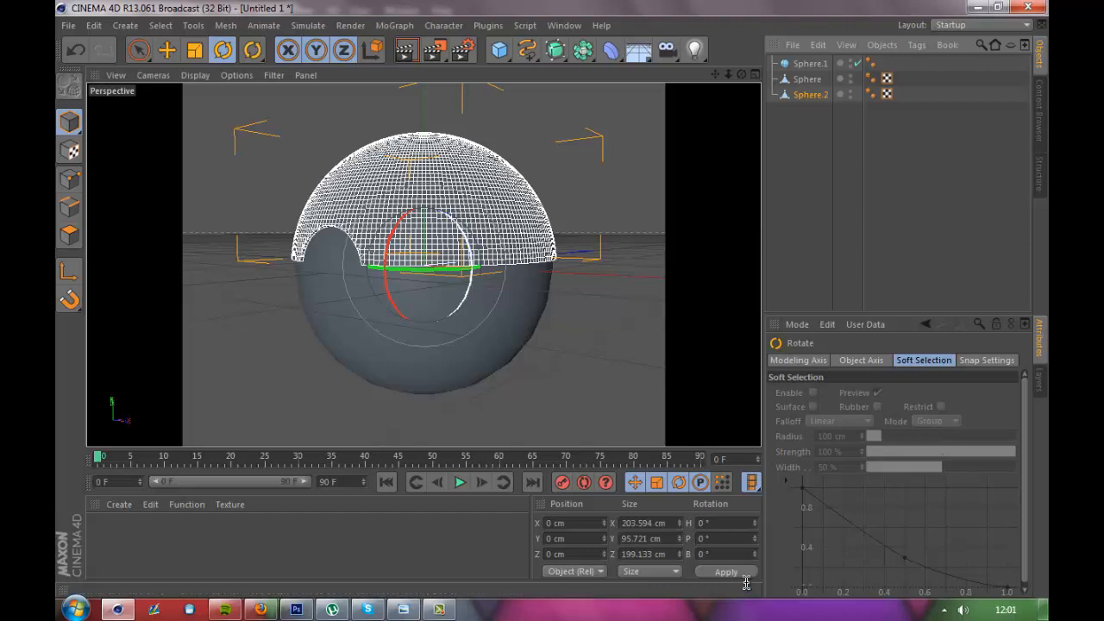
pyautogui.click(702, 554)
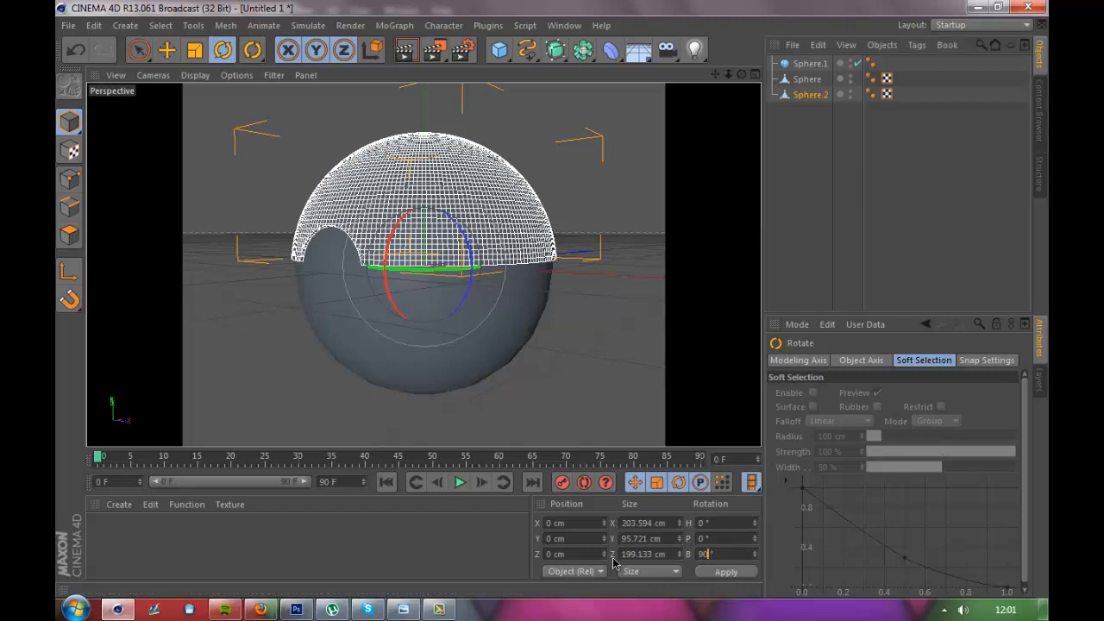
pyautogui.press('Return')
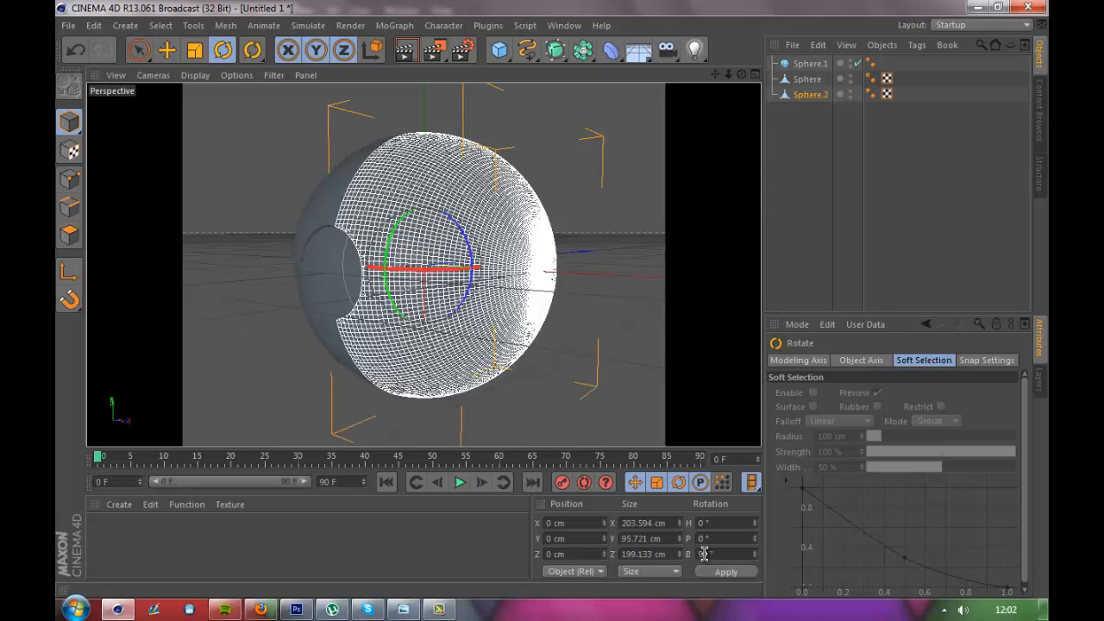
# Set the copied dome's bank rotation to 180° so it forms the lower half of the ball.
pyautogui.moveTo(705, 555); pyautogui.dragTo(664, 557)
pyautogui.press('Return')
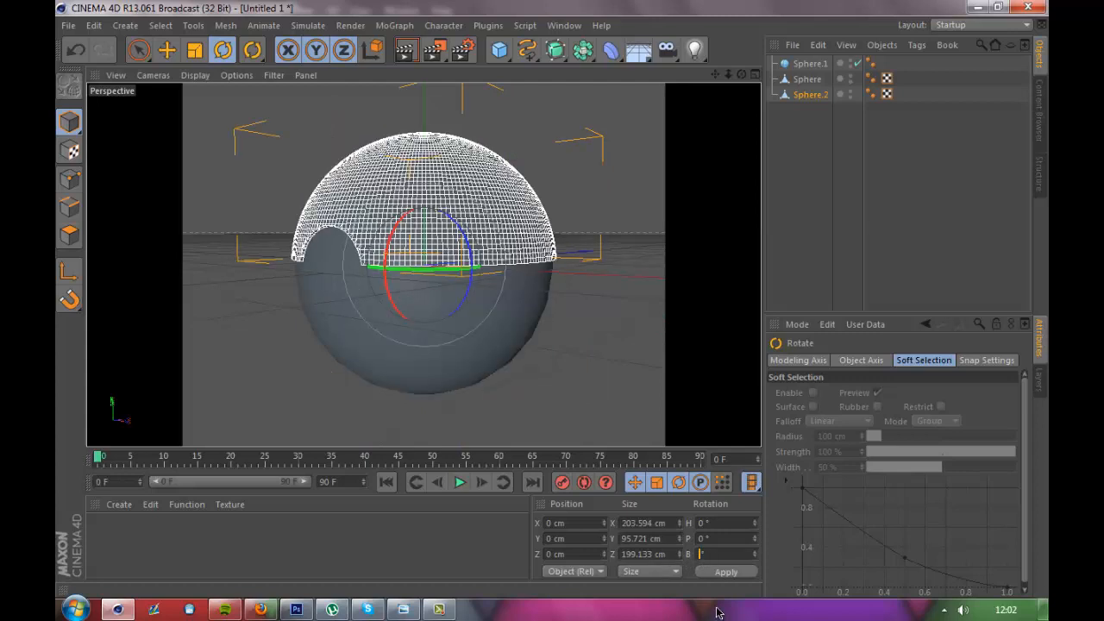
pyautogui.write('180')
pyautogui.press('Return')
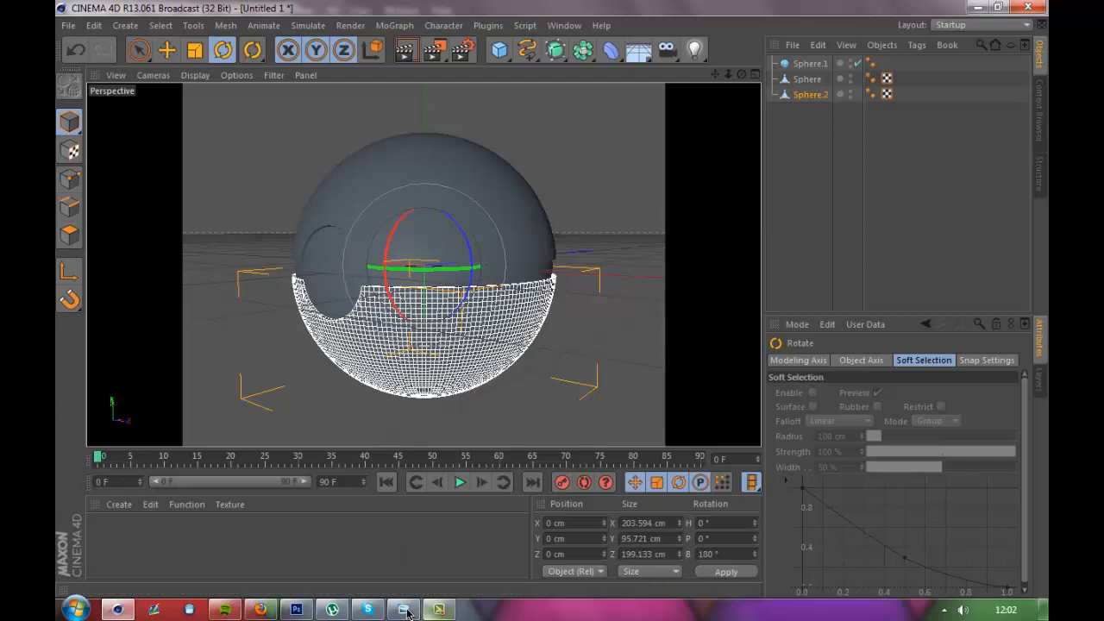
# Check the button design in the pokeball reference picture and add a new cylinder to the Cinema 4D scene.
pyautogui.hotkey('alt', 'Tab')
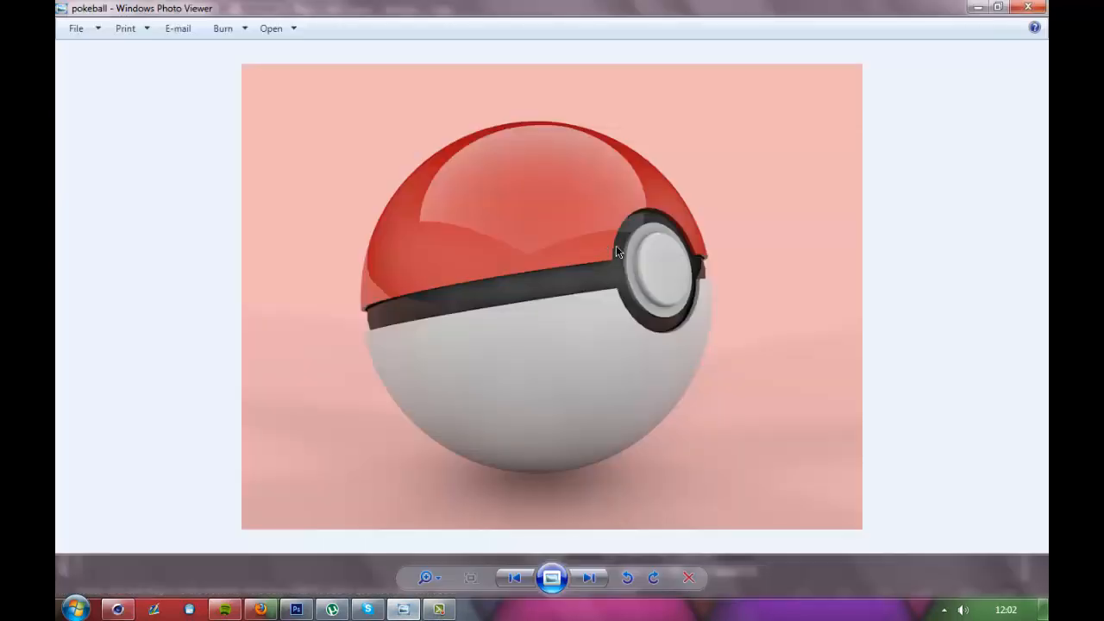
pyautogui.click(975, 7)
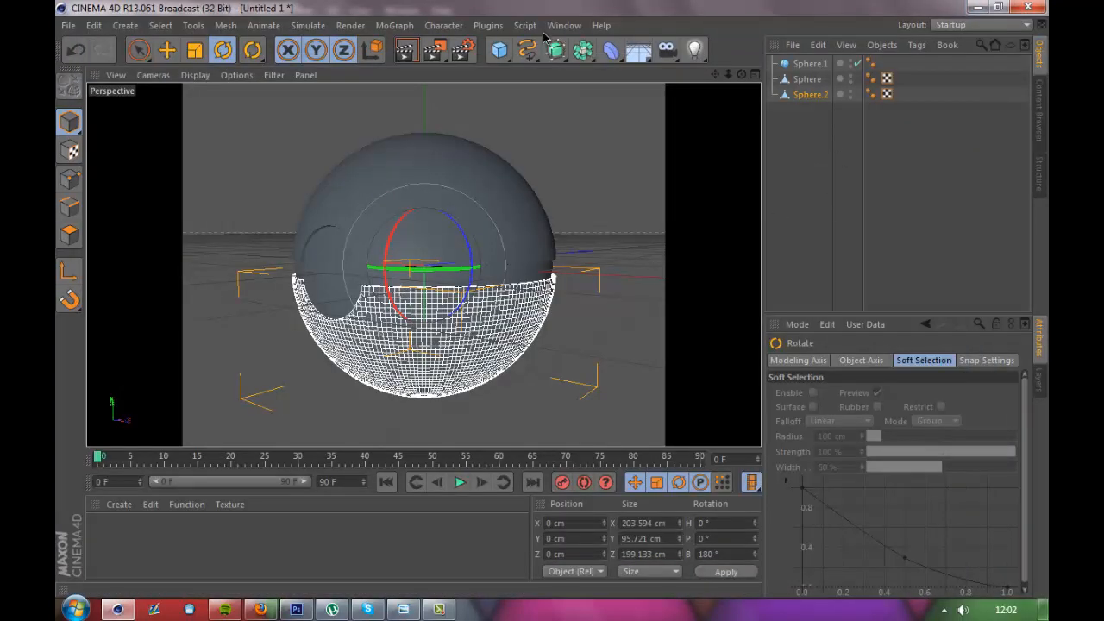
pyautogui.click(499, 49)
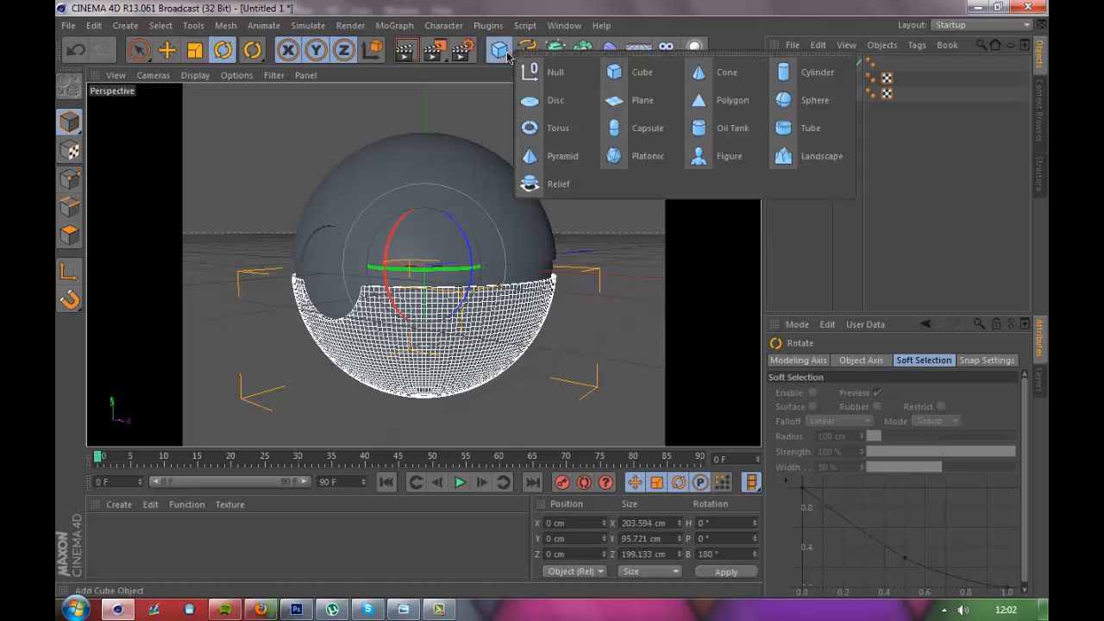
pyautogui.click(816, 73)
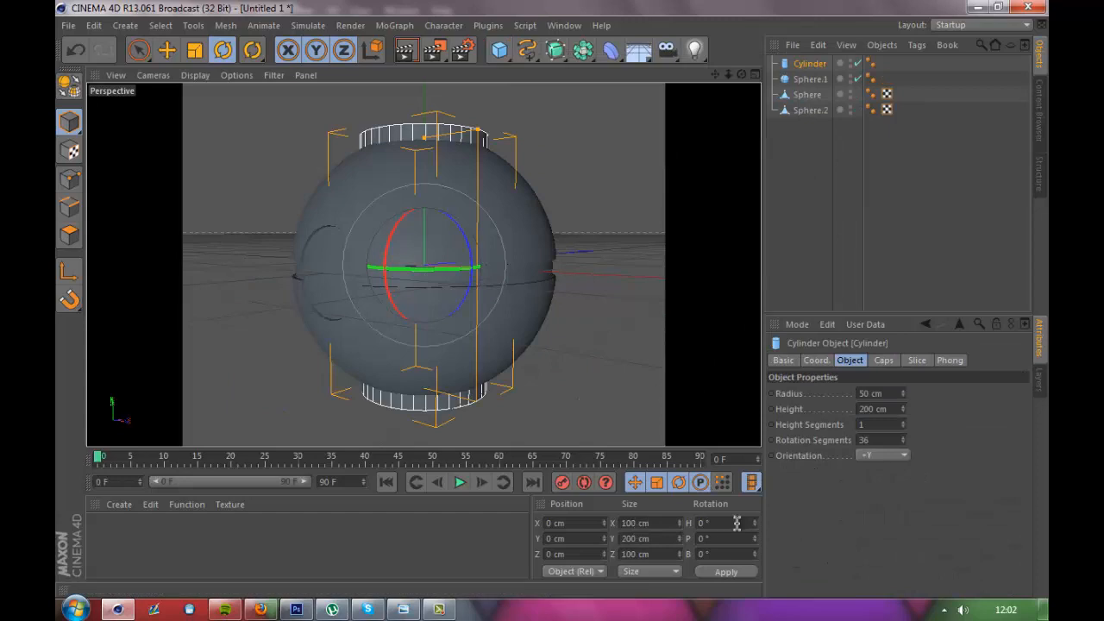
# Set the new cylinder's radius to 23 cm and its height to 100 cm.
pyautogui.doubleClick(870, 395)
pyautogui.press('BackSpace')
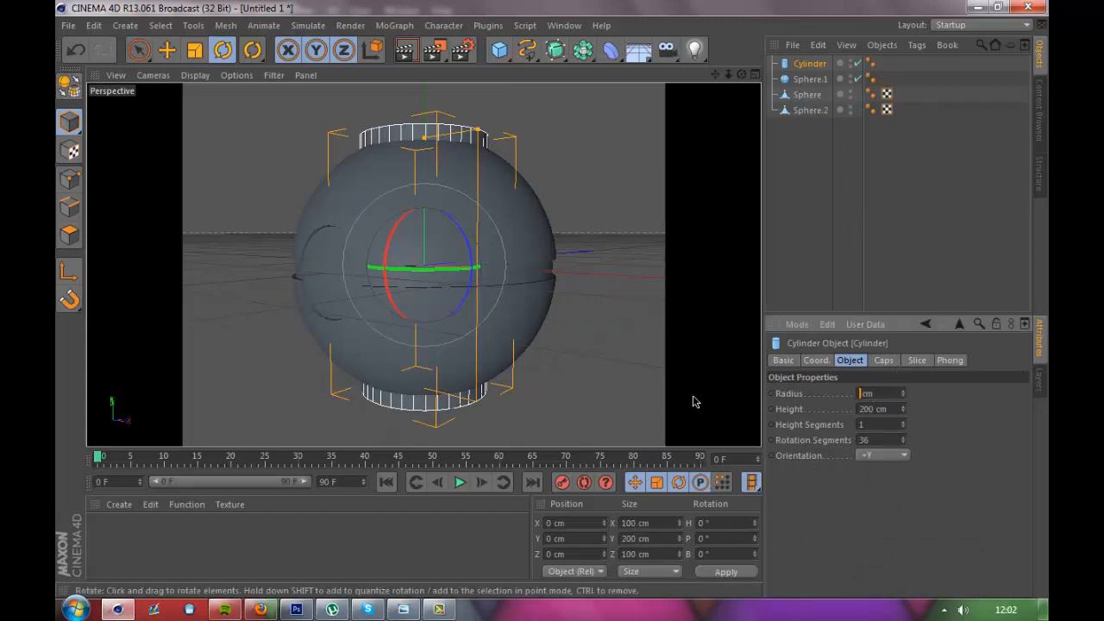
pyautogui.write('23')
pyautogui.moveTo(872, 408); pyautogui.dragTo(856, 410)
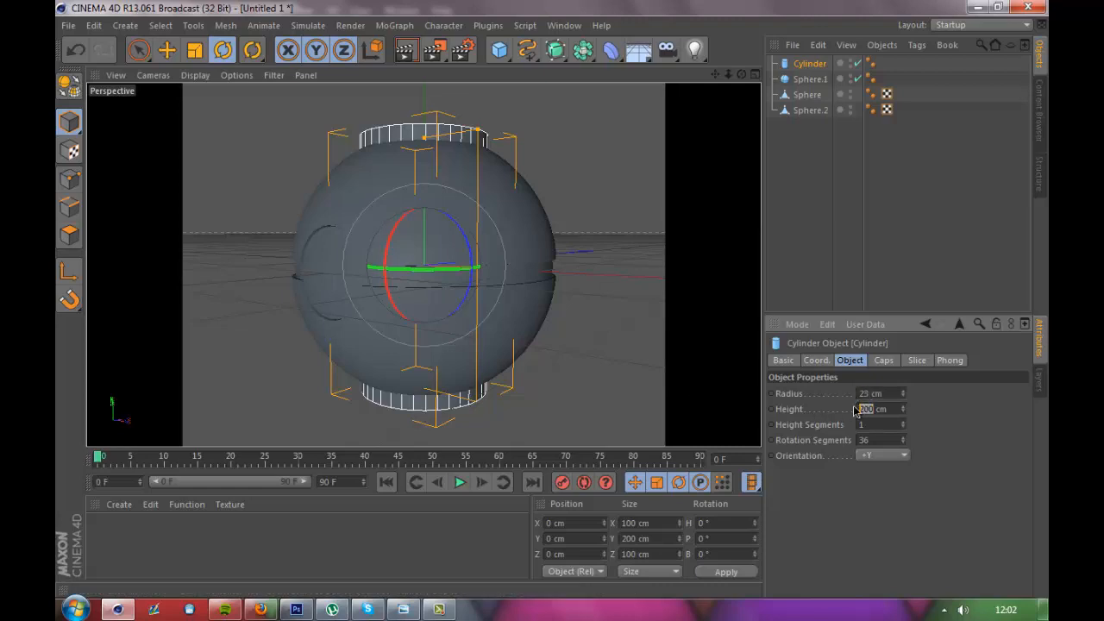
pyautogui.press('BackSpace')
pyautogui.write('3')
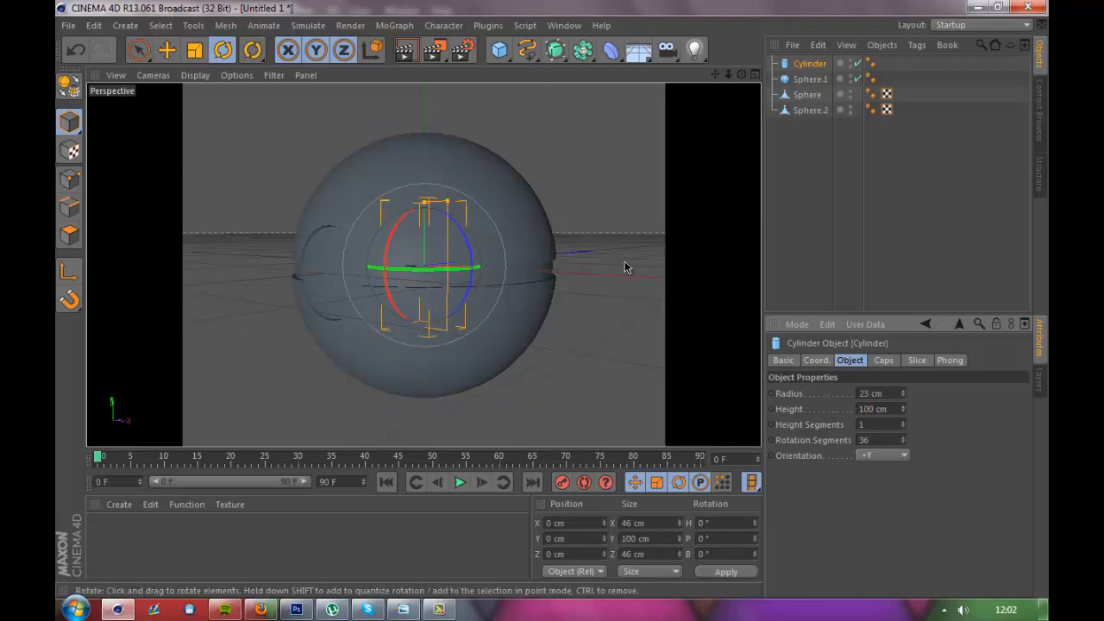
# Set the new cylinder's pitch rotation to 90° so it lies along the Z axis.
pyautogui.click(702, 538)
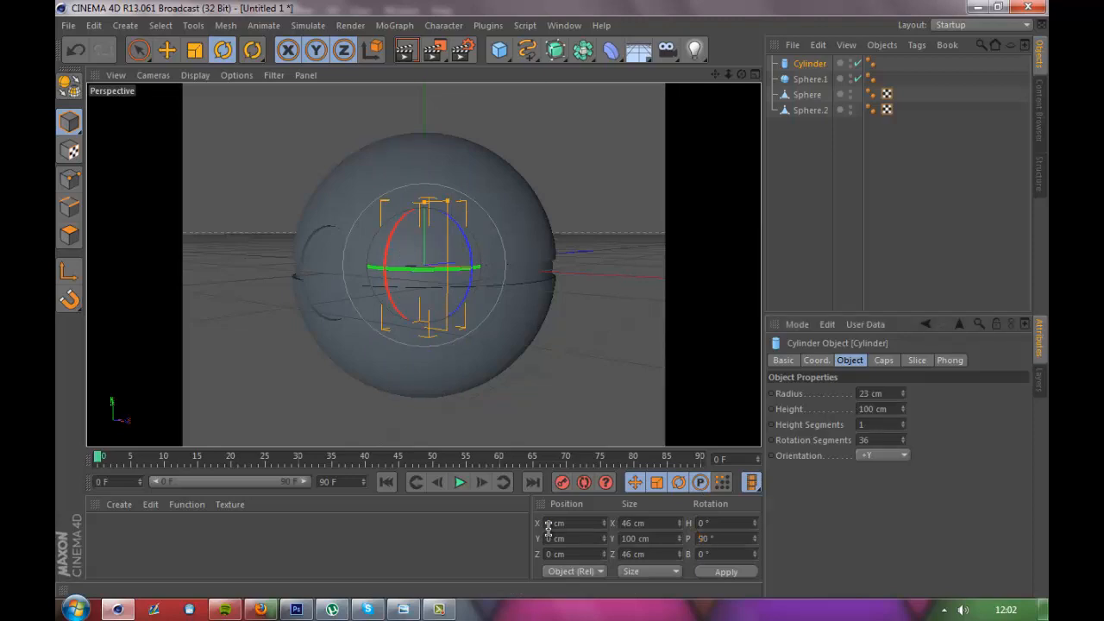
pyautogui.write('90')
pyautogui.press('Return')
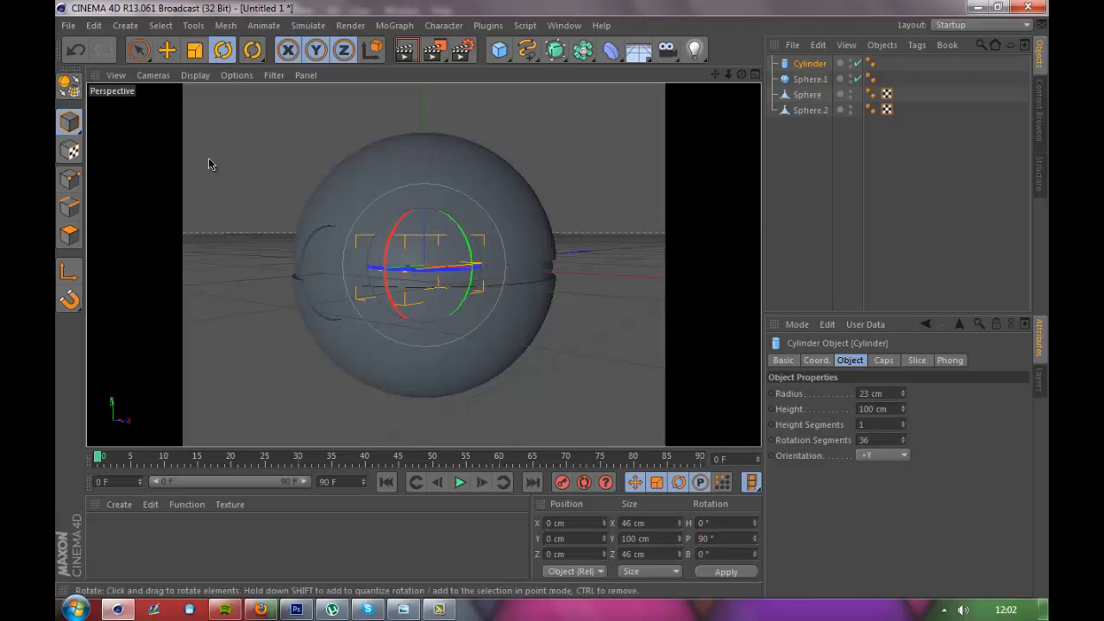
# Move the button cylinder along the Z axis to about -51.5 cm so it protrudes slightly through the round opening.
pyautogui.click(167, 49)
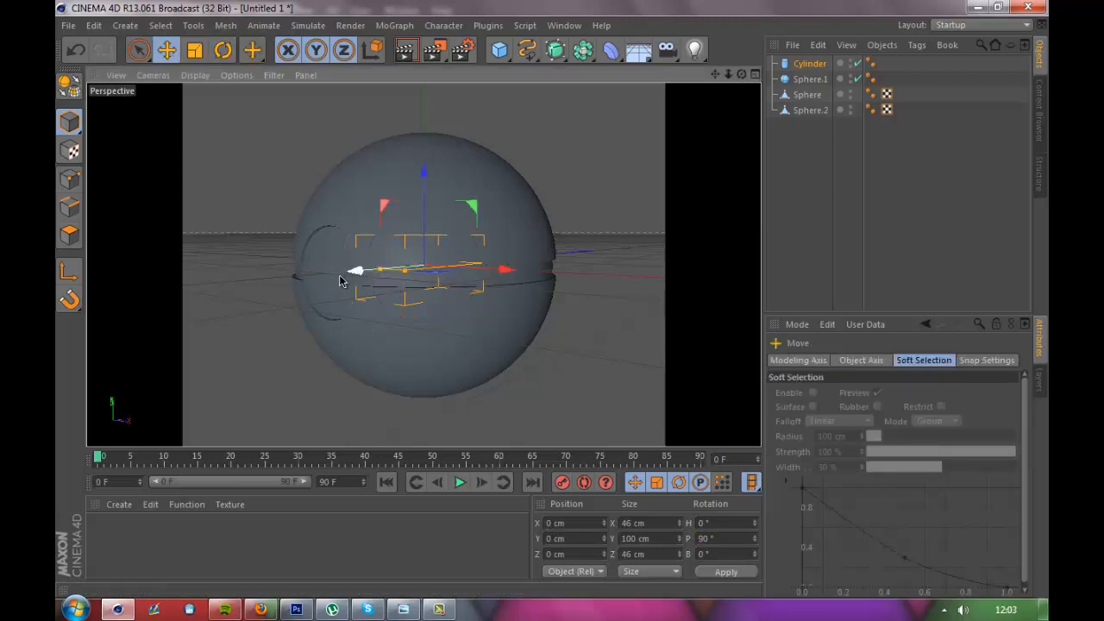
pyautogui.moveTo(333, 288); pyautogui.dragTo(302, 288)
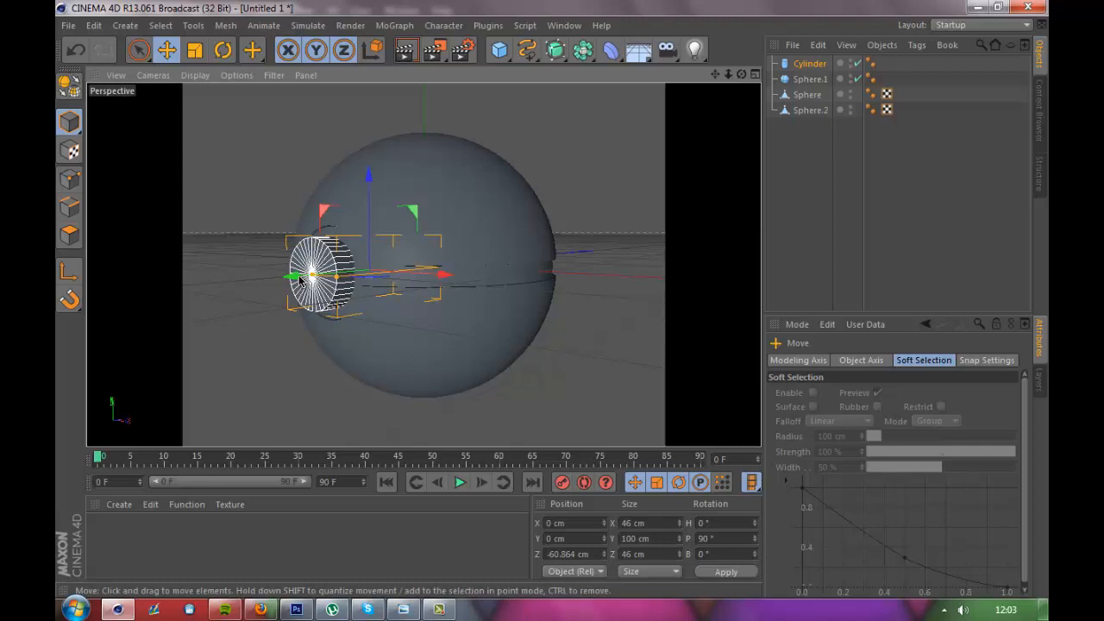
pyautogui.moveTo(302, 277)
pyautogui.mouseDown()
pyautogui.moveTo(330, 275)
pyautogui.moveTo(304, 276)
pyautogui.mouseUp()
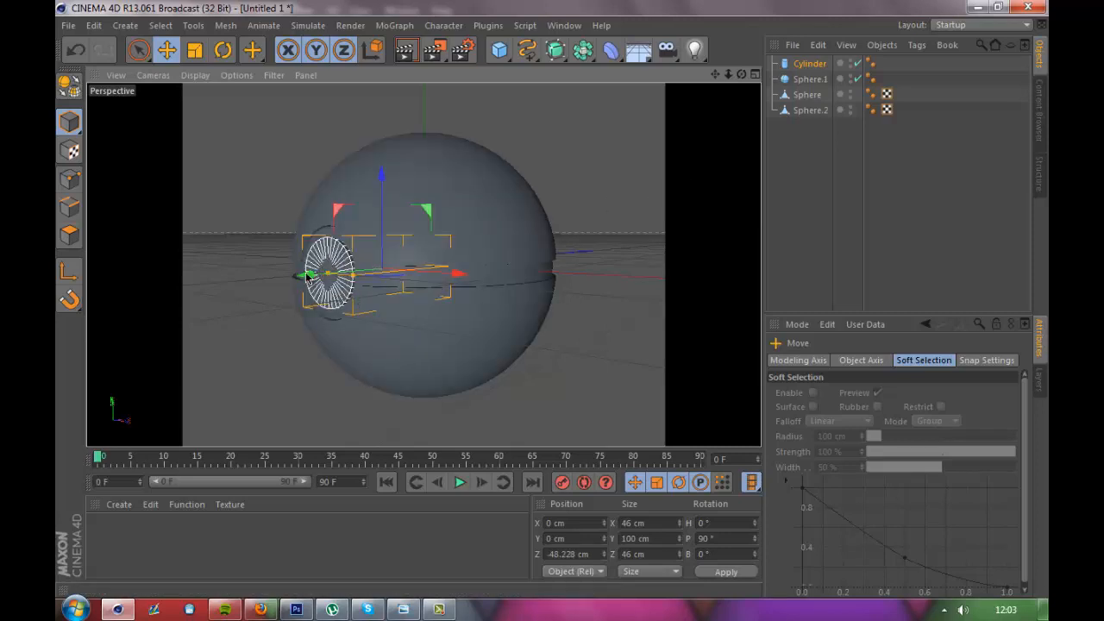
pyautogui.moveTo(305, 277); pyautogui.dragTo(303, 278)
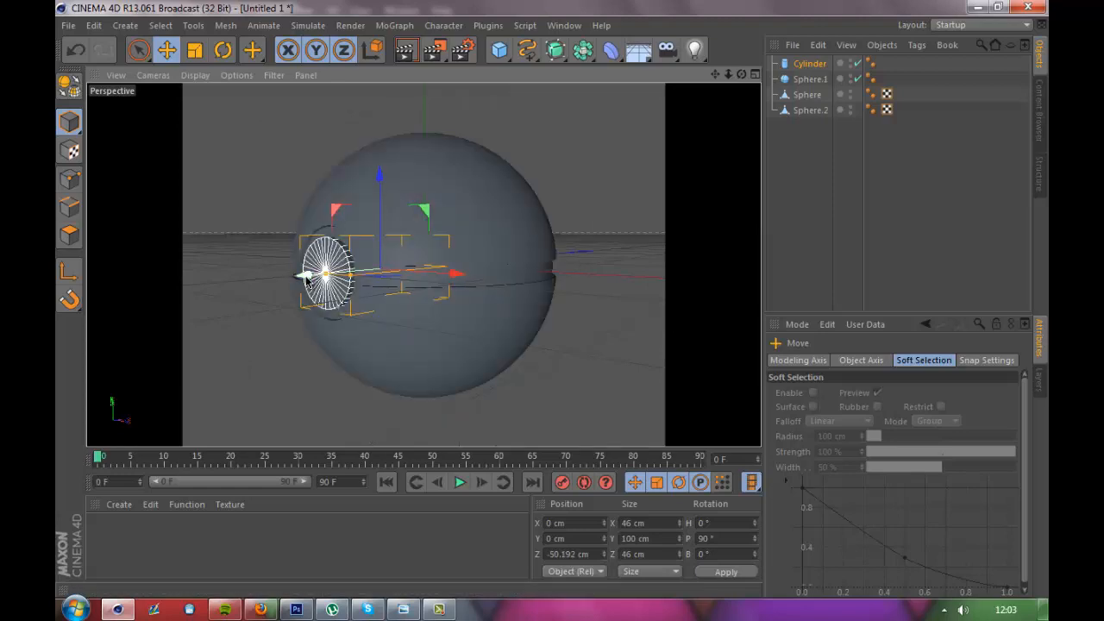
pyautogui.moveTo(305, 278); pyautogui.dragTo(572, 257)
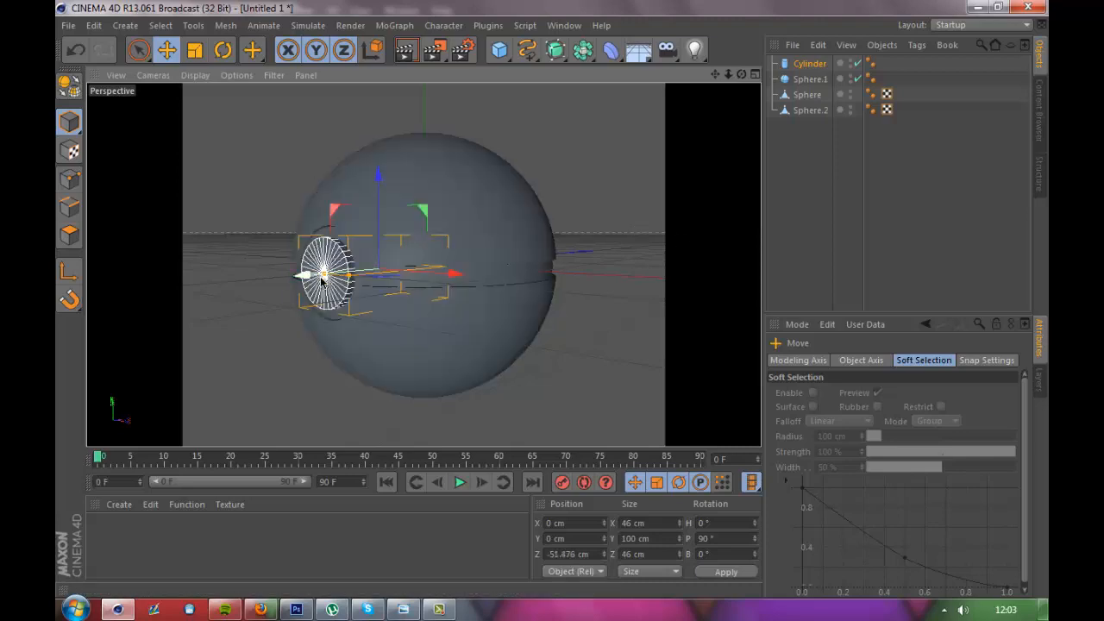
pyautogui.click(786, 193)
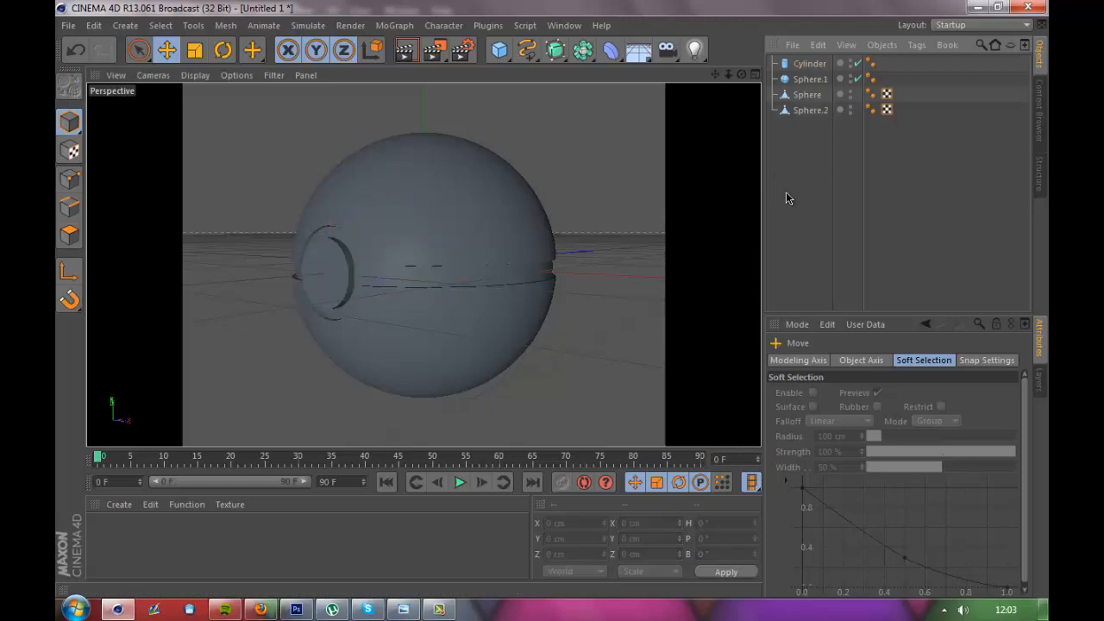
# Duplicate the button cylinder in place.
pyautogui.click(803, 67)
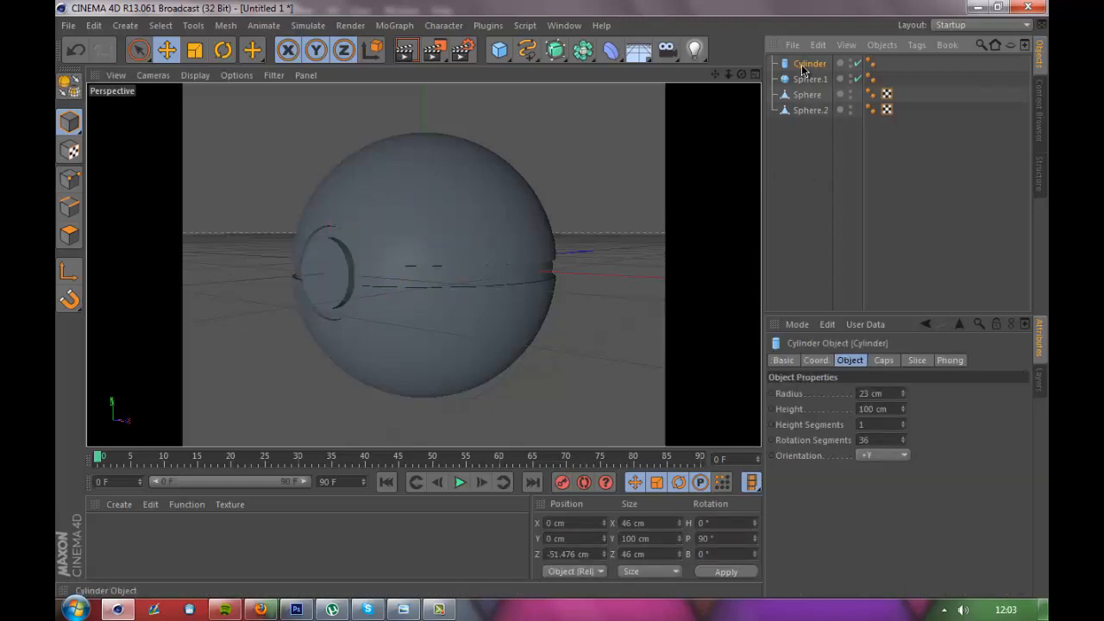
pyautogui.hotkey('ctrl', 'c')
pyautogui.hotkey('ctrl', 'v')
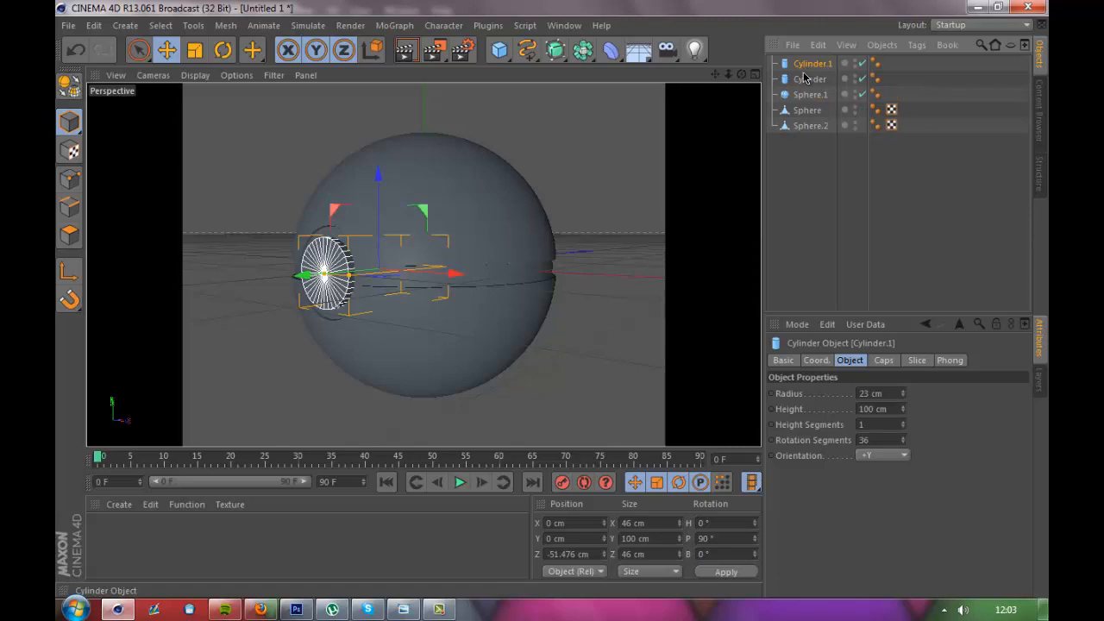
# Set the copied cylinder's radius to 18 cm and move it forward along Z to about -54 cm.
pyautogui.doubleClick(870, 395)
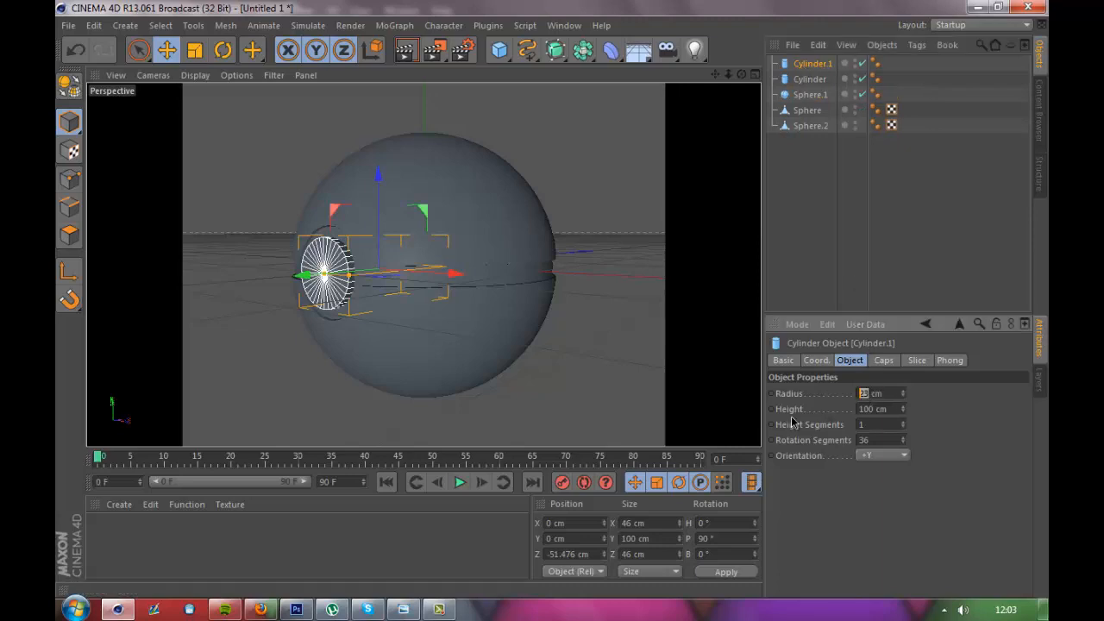
pyautogui.press('BackSpace')
pyautogui.write('18')
pyautogui.press('Return')
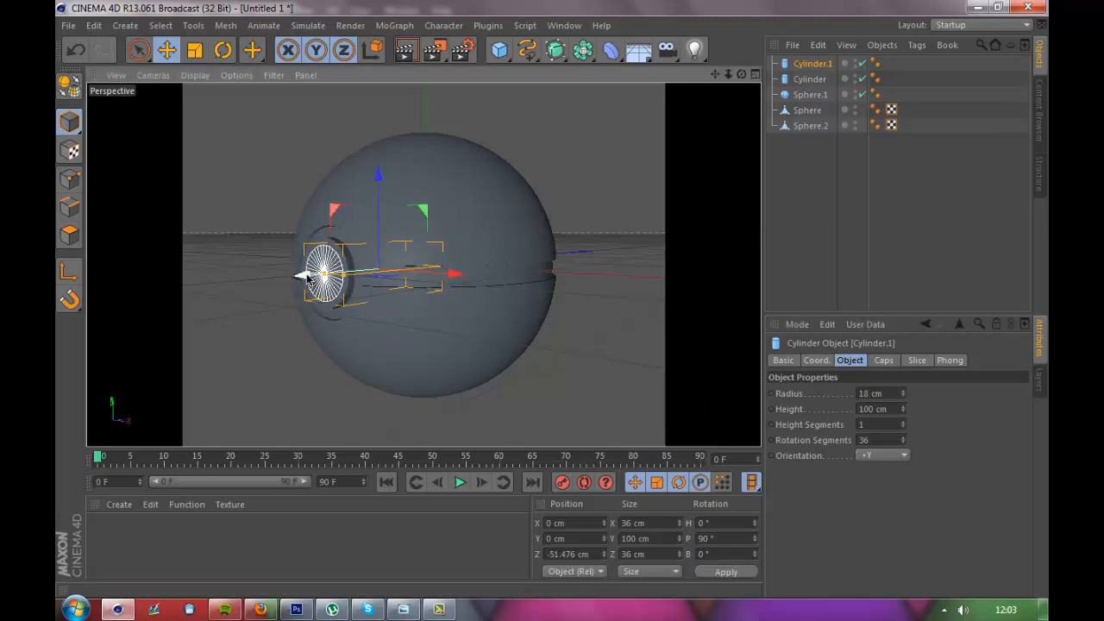
pyautogui.moveTo(308, 274); pyautogui.dragTo(325, 291)
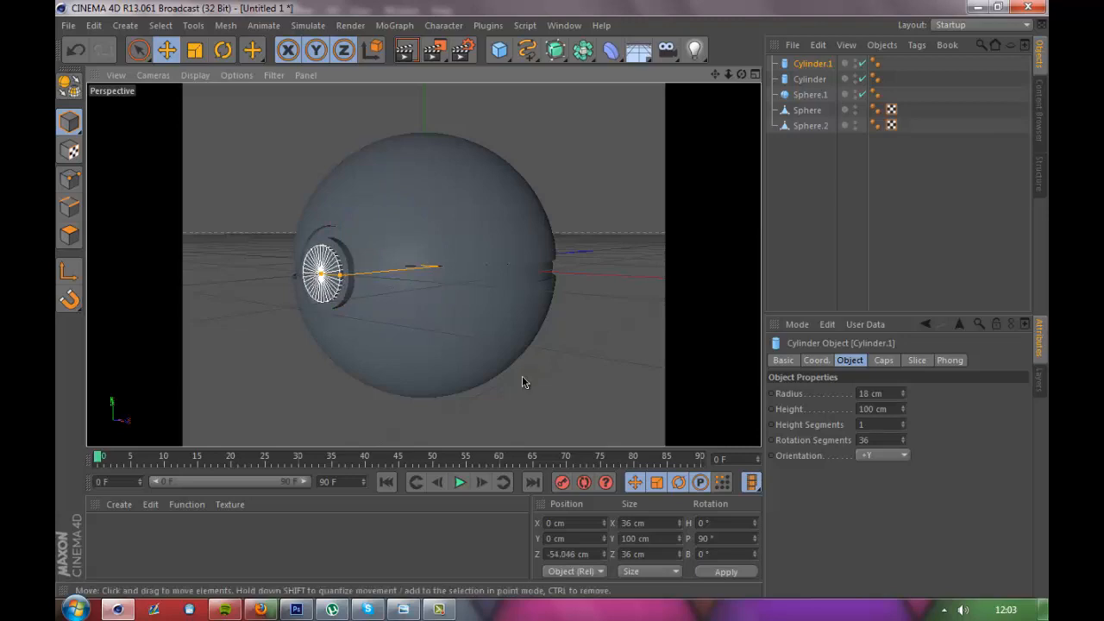
# Enable a fillet on the smaller cylinder's caps with a 2 cm radius and 2 segments.
pyautogui.click(883, 361)
pyautogui.click(822, 427)
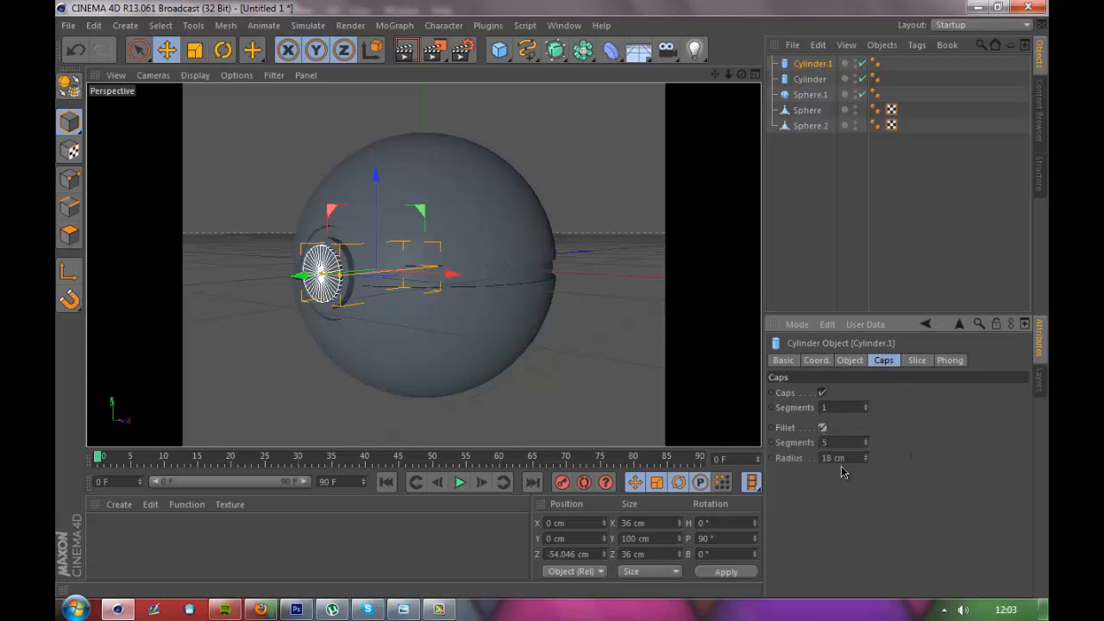
pyautogui.moveTo(865, 458); pyautogui.dragTo(640, 455)
pyautogui.hotkey('ctrl', 'a')
pyautogui.press('BackSpace')
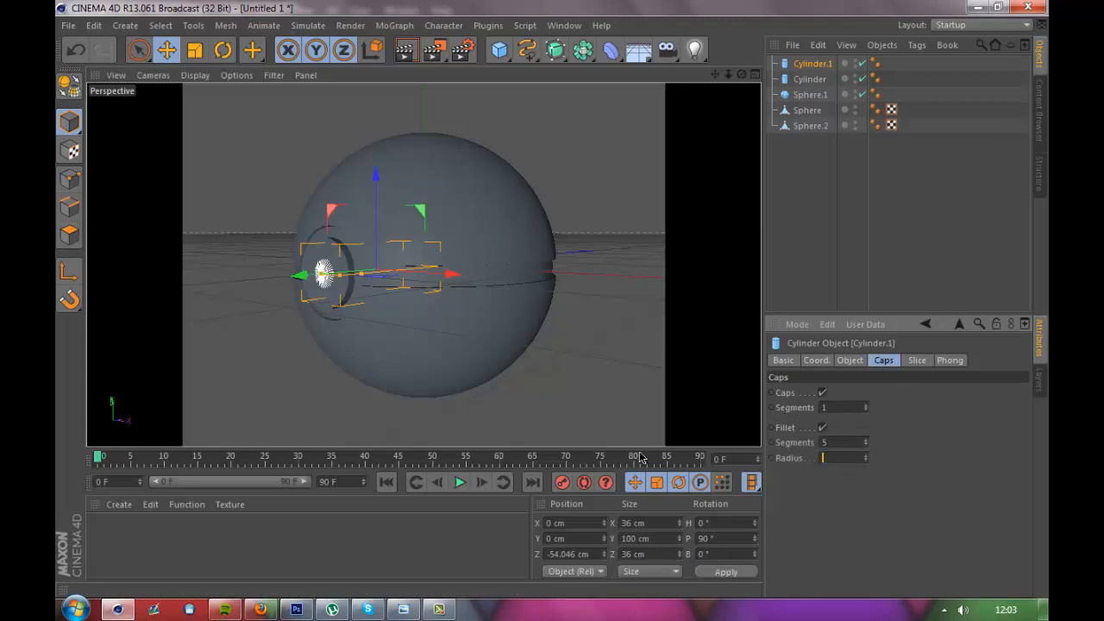
pyautogui.write('2')
pyautogui.press('Return')
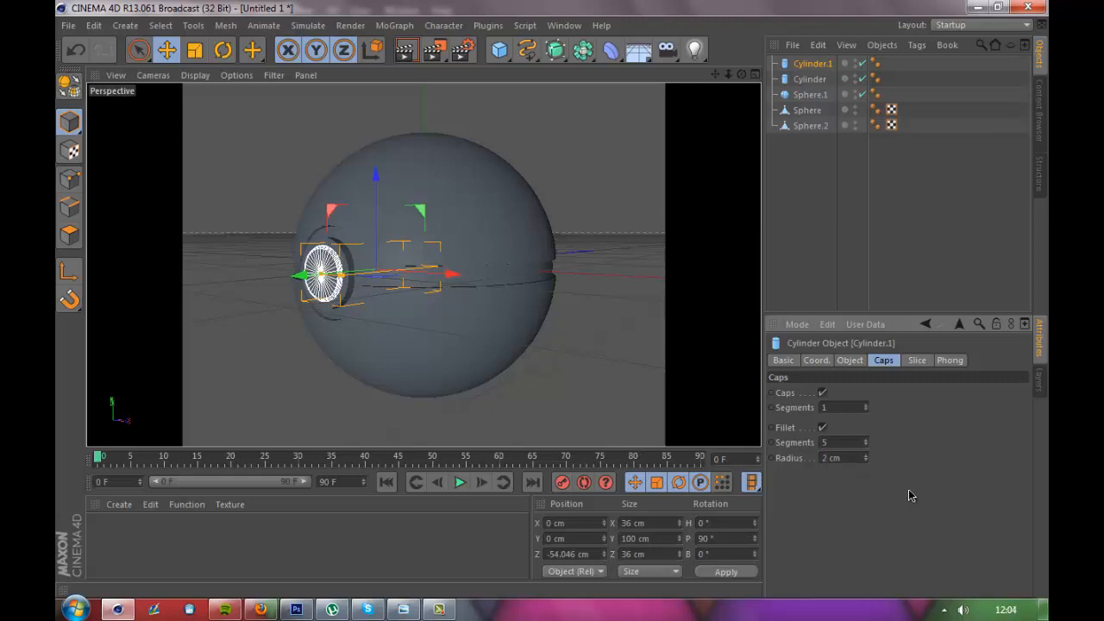
pyautogui.doubleClick(845, 443)
pyautogui.write('3')
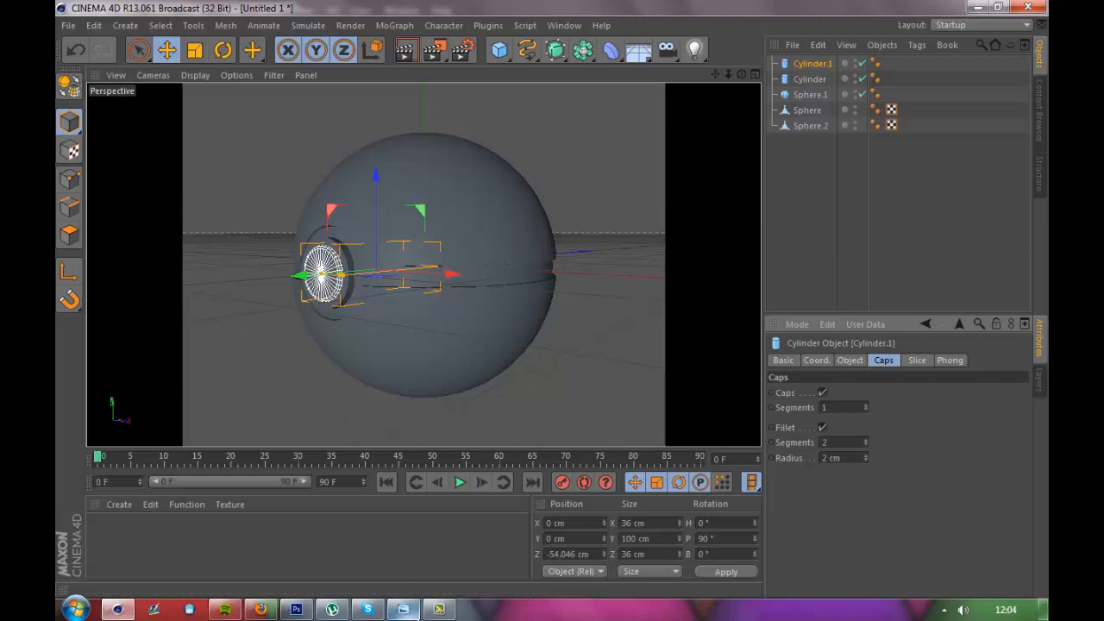
pyautogui.moveTo(440, 611)
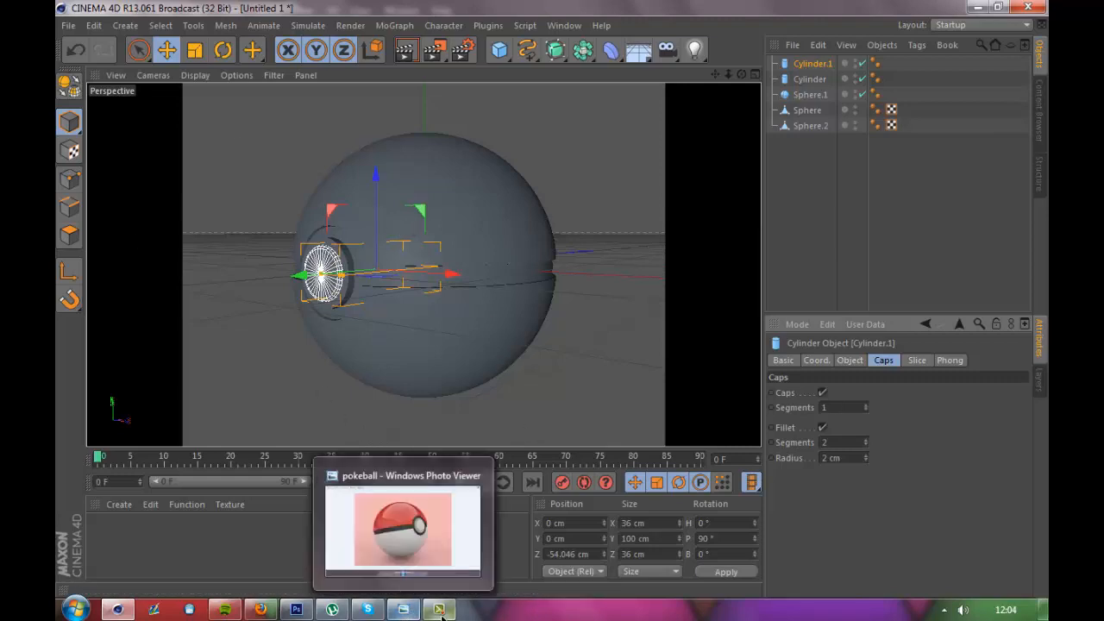
pyautogui.click(440, 610)
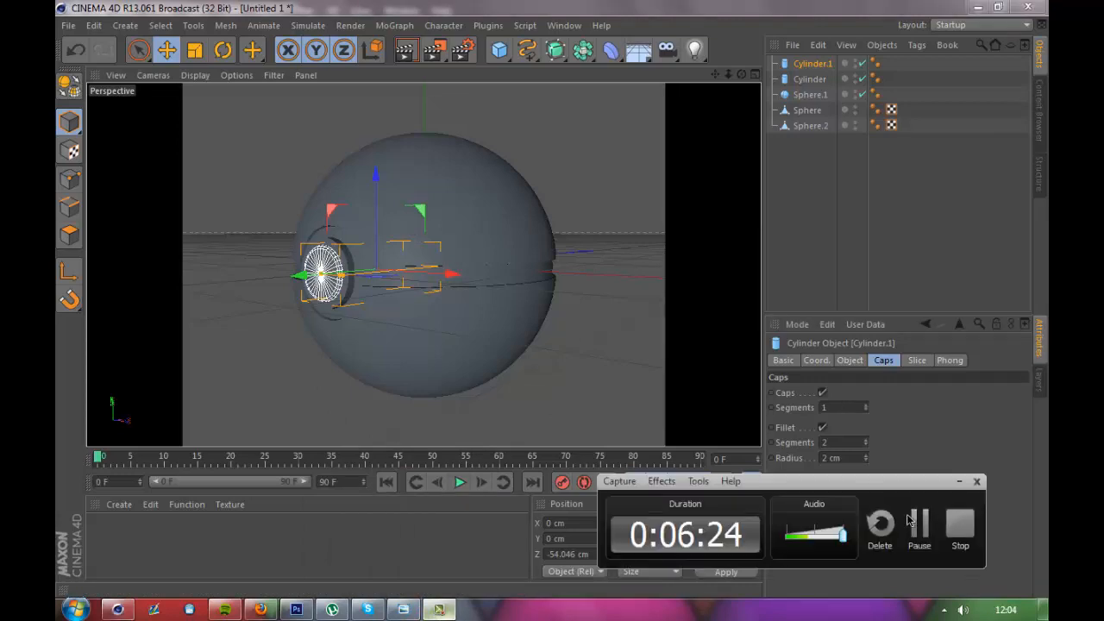
pyautogui.click(975, 539)
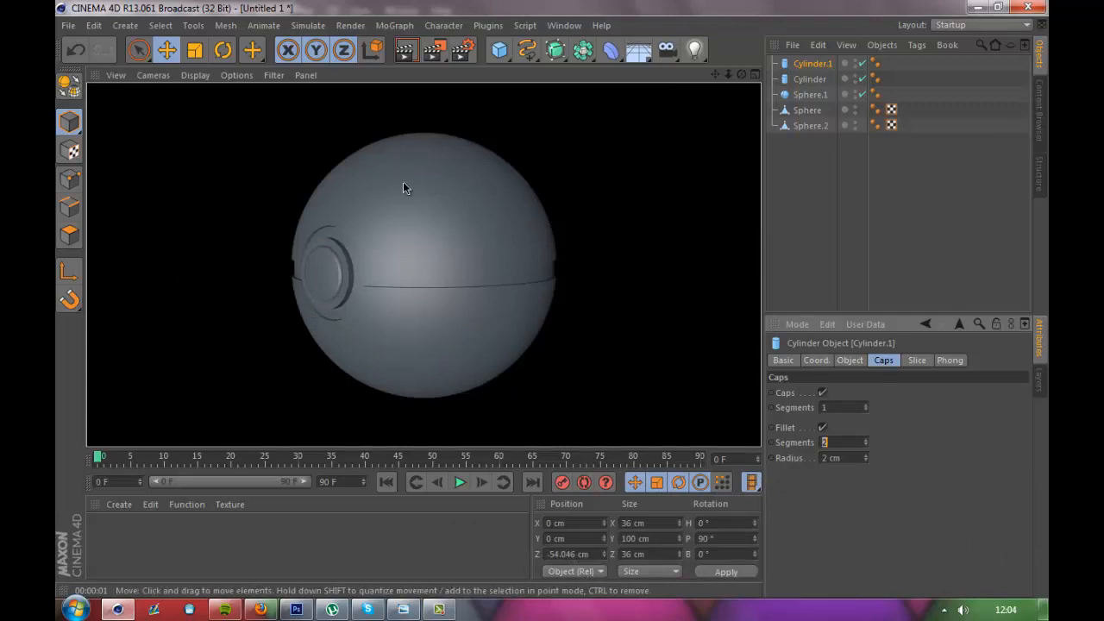
# Deselect all objects and create a new material with its color set to red, RGB 255, 0, 0.
pyautogui.click(170, 515)
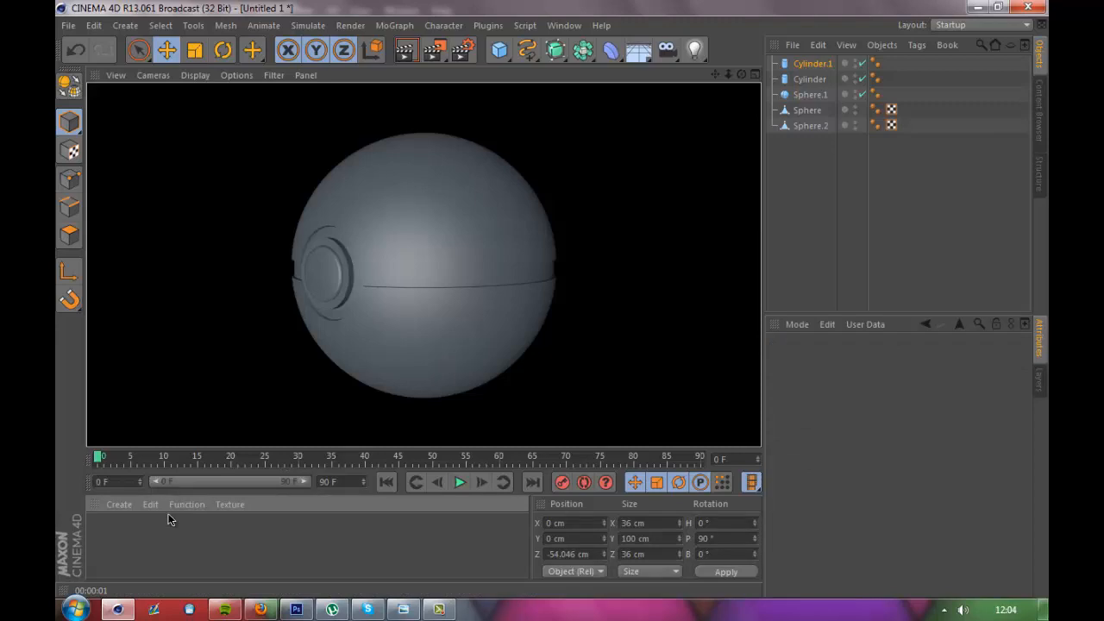
pyautogui.doubleClick(168, 518)
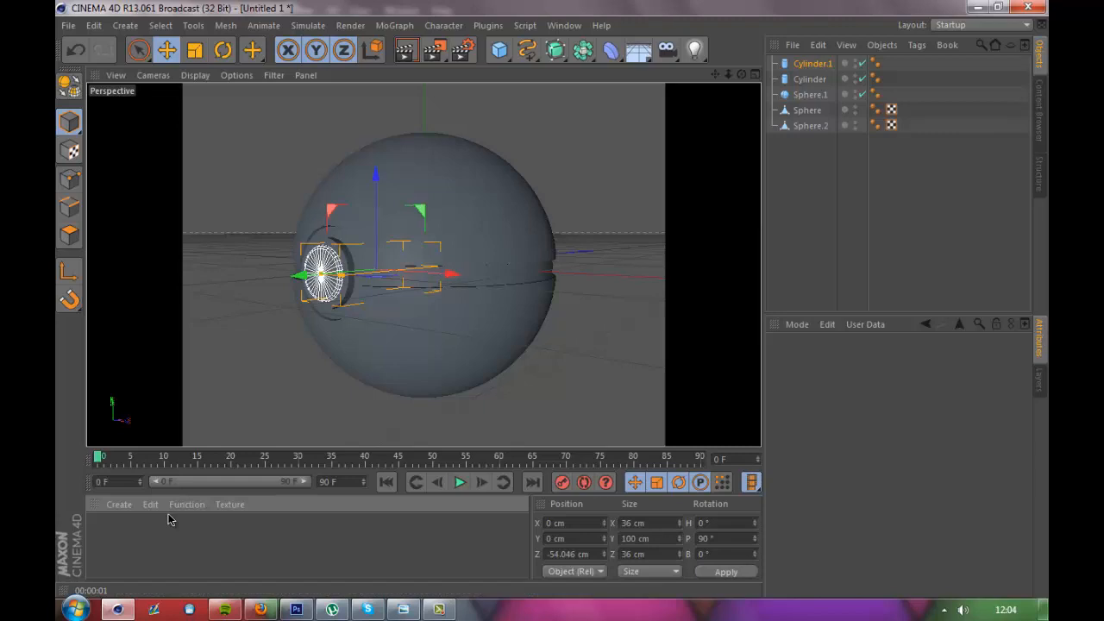
pyautogui.hotkey('ctrl', 'shift', 'a')
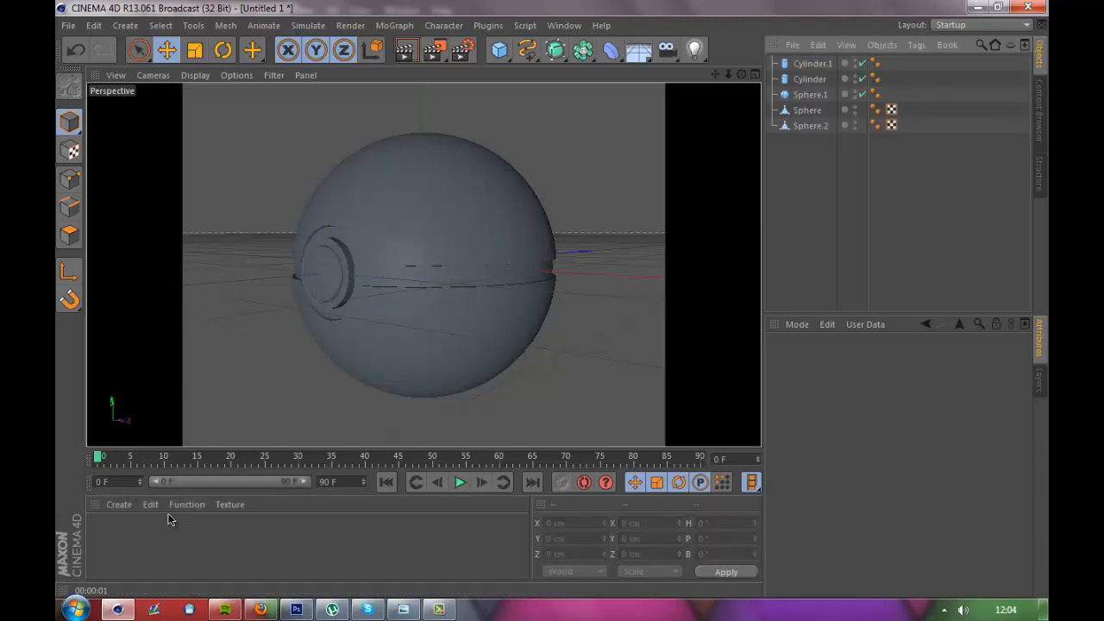
pyautogui.click(169, 519)
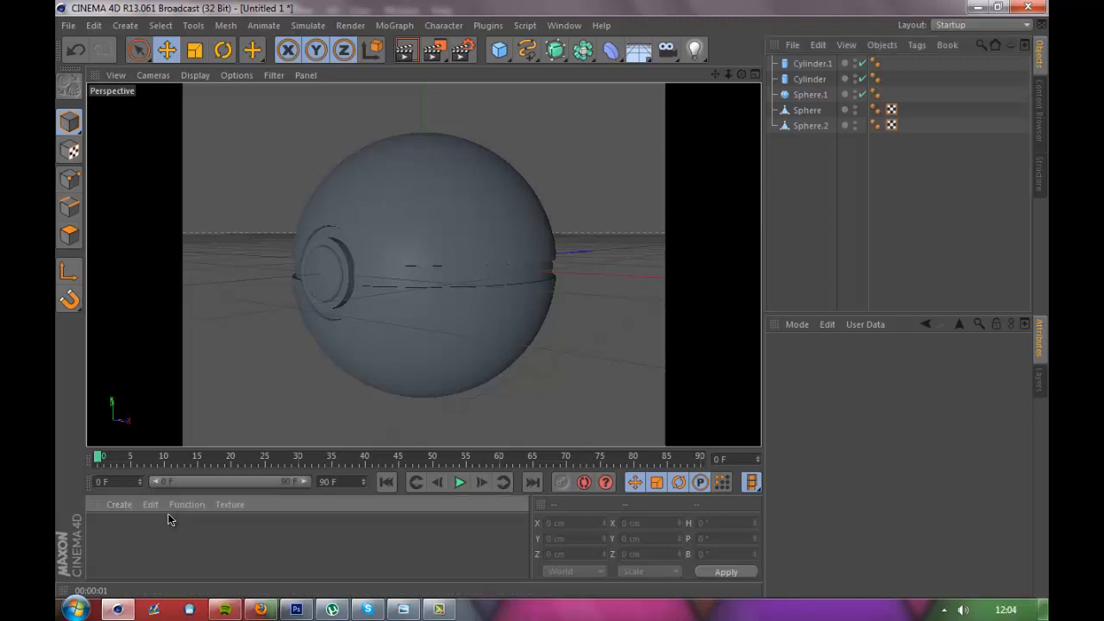
pyautogui.doubleClick(169, 519)
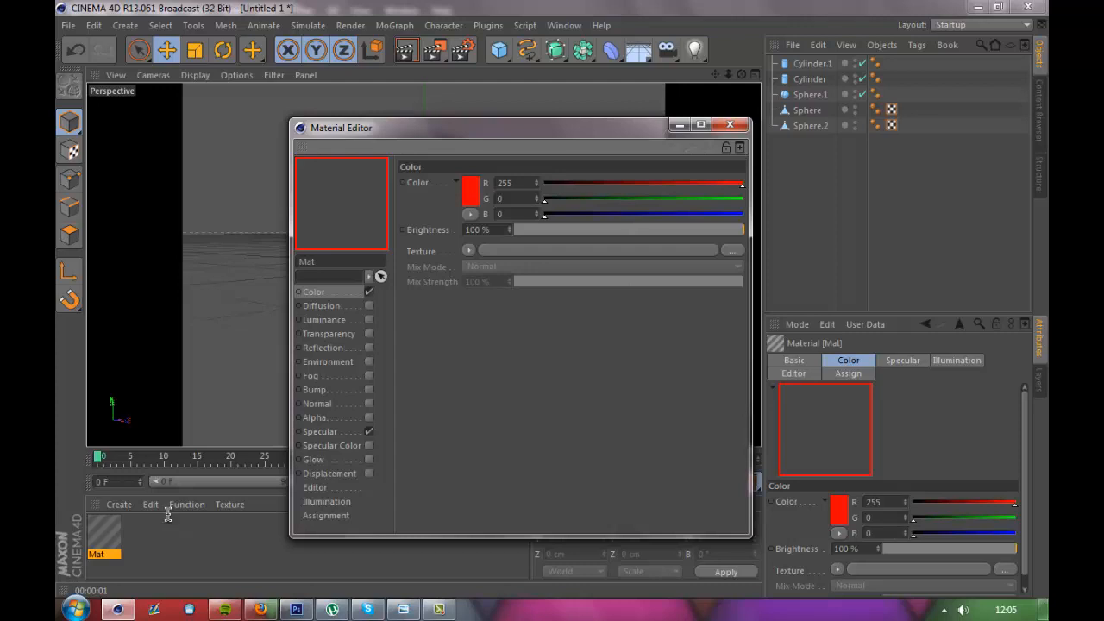
# Enable the red material's luminance at 10% brightness and its reflection at 20% brightness with a Fresnel texture at 20% mix strength.
pyautogui.press('Tab')
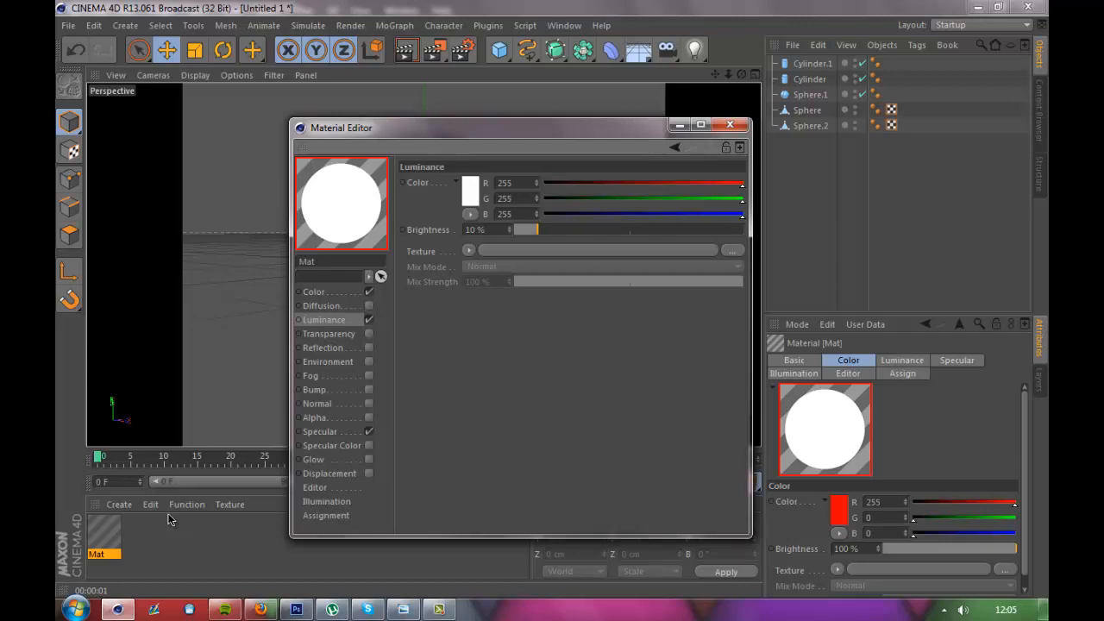
pyautogui.click(369, 348)
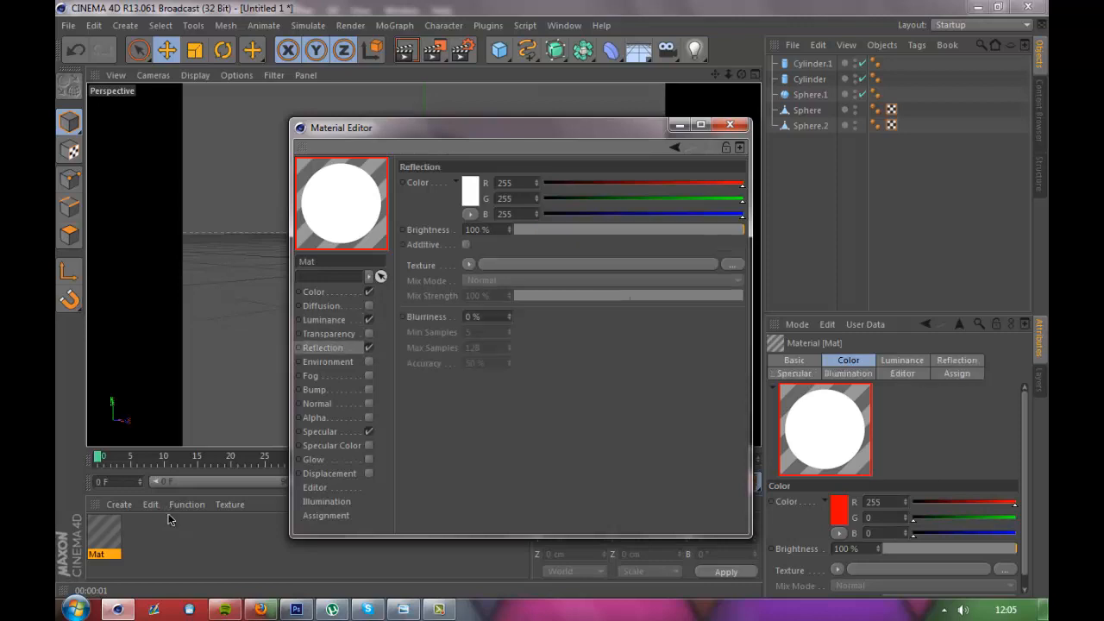
pyautogui.moveTo(562, 229); pyautogui.dragTo(557, 230)
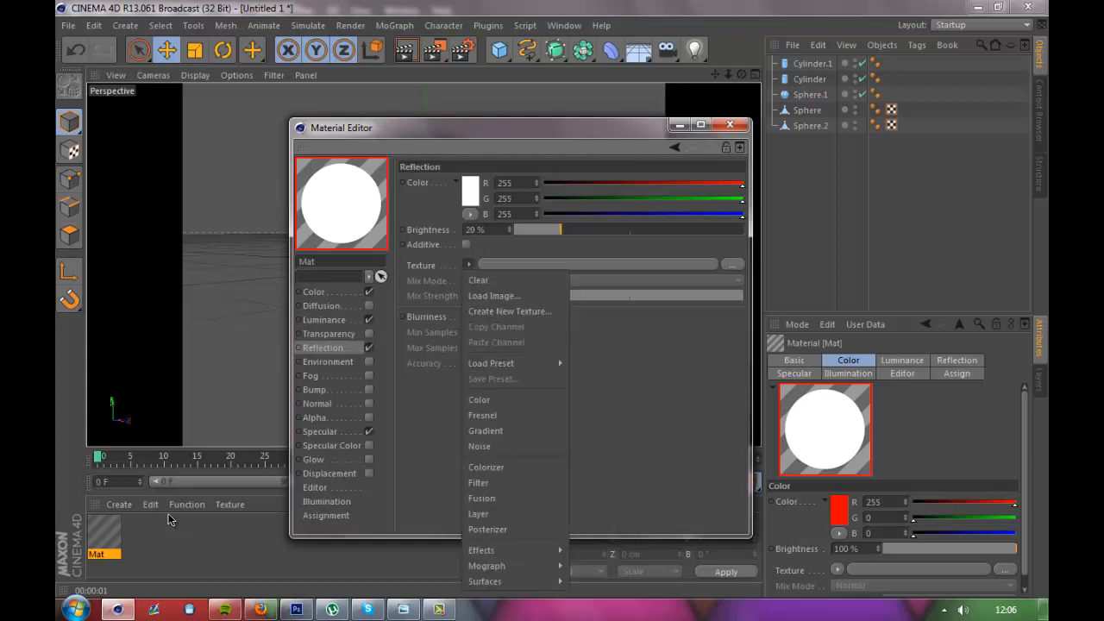
pyautogui.press('Return')
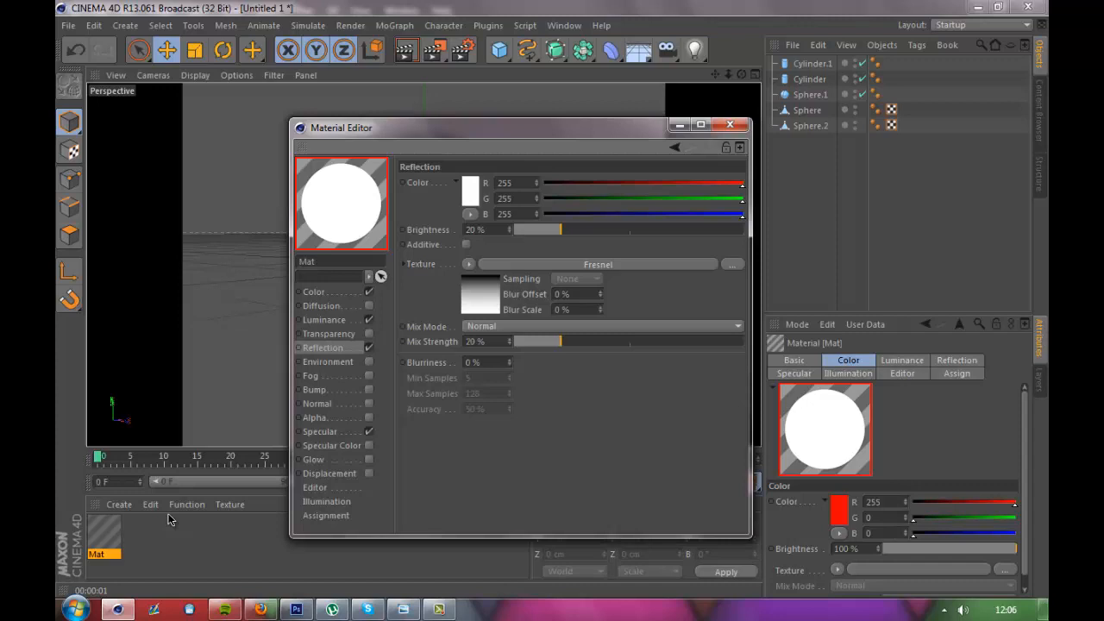
pyautogui.click(729, 125)
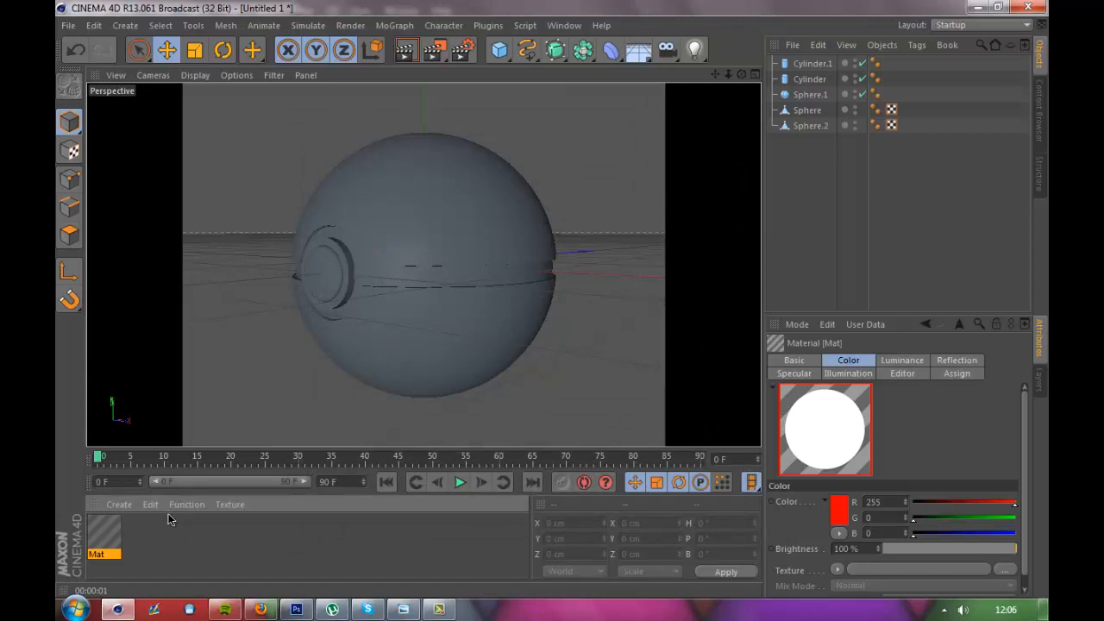
# Apply the red material to the upper shell, white materials to the lower shell and both cylinders, and a black one to the inner sphere.
pyautogui.moveTo(169, 520); pyautogui.dragTo(906, 110)
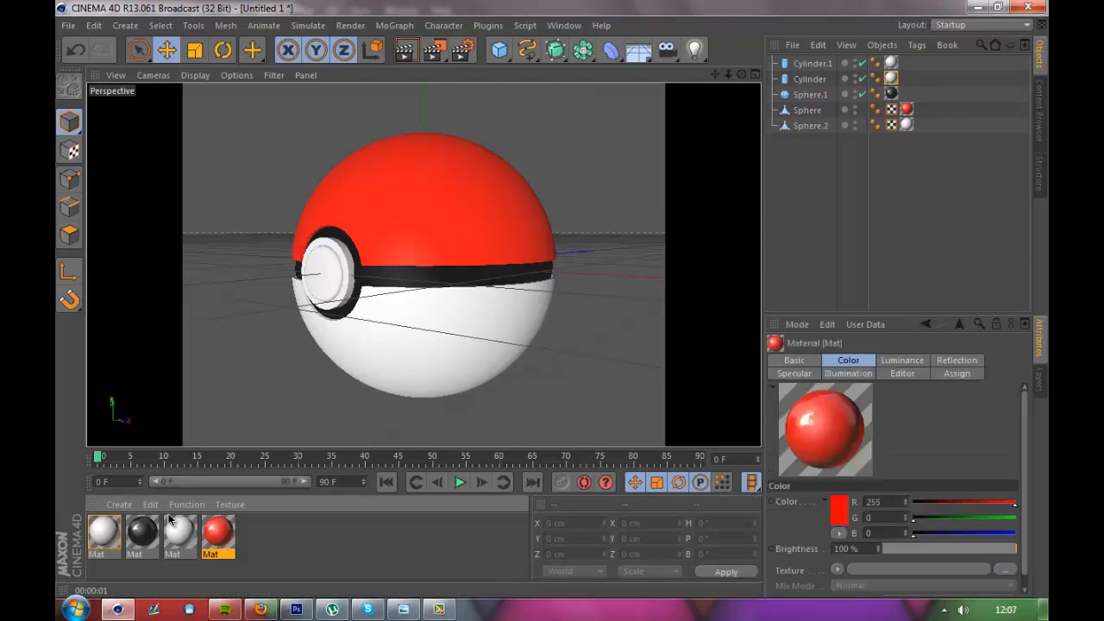
pyautogui.hotkey('ctrl', 'v')
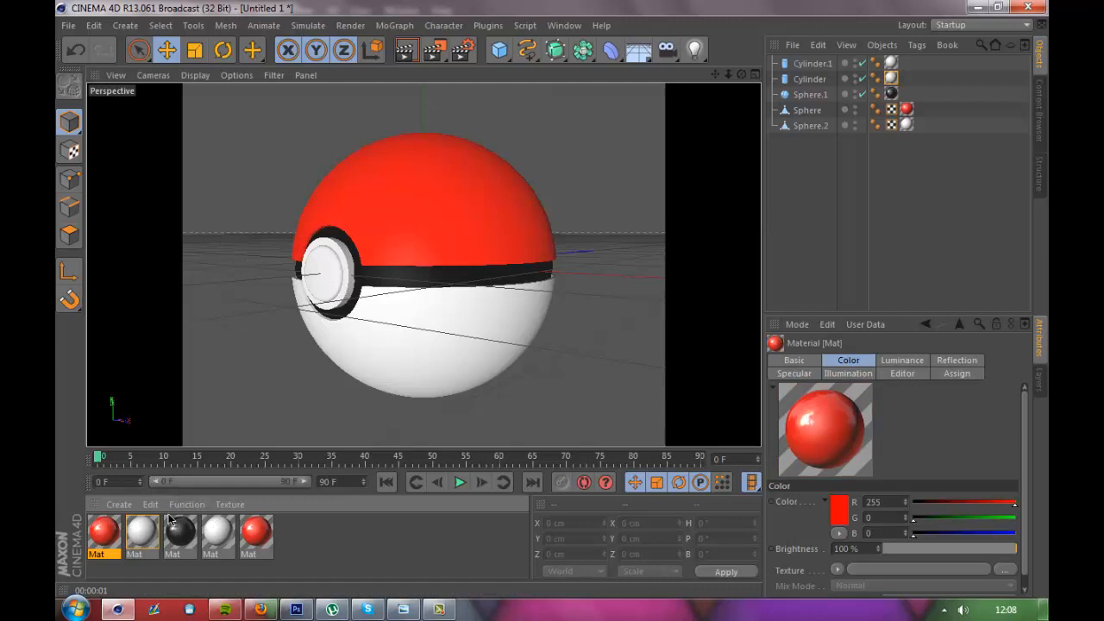
pyautogui.press('Delete')
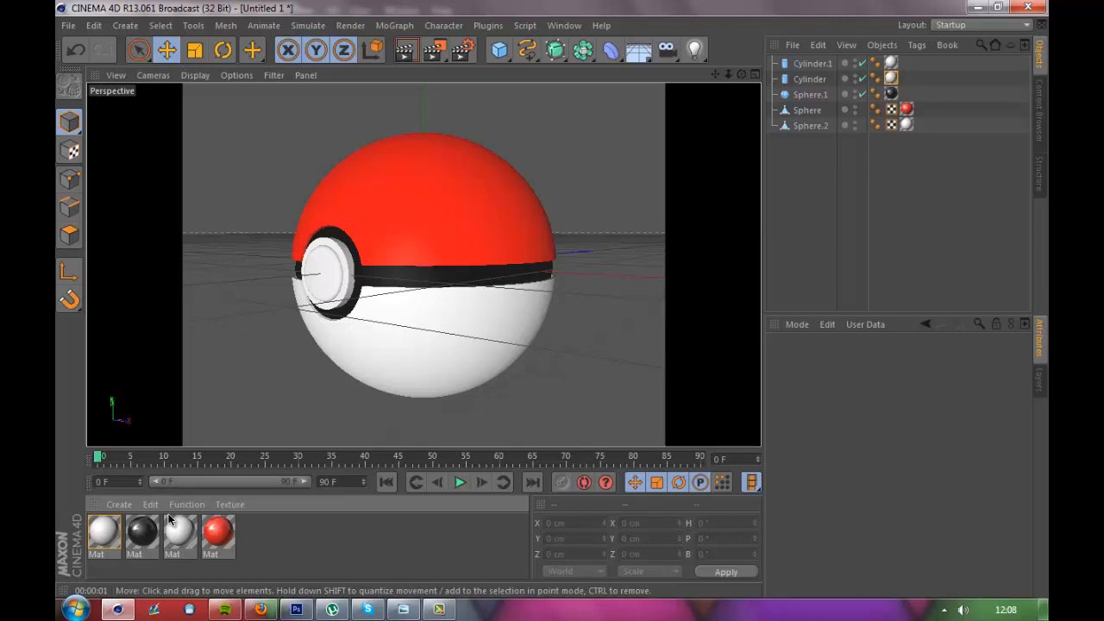
# Render a preview of the perspective view and add the Ambient Occlusion effect to the render settings.
pyautogui.moveTo(439, 610)
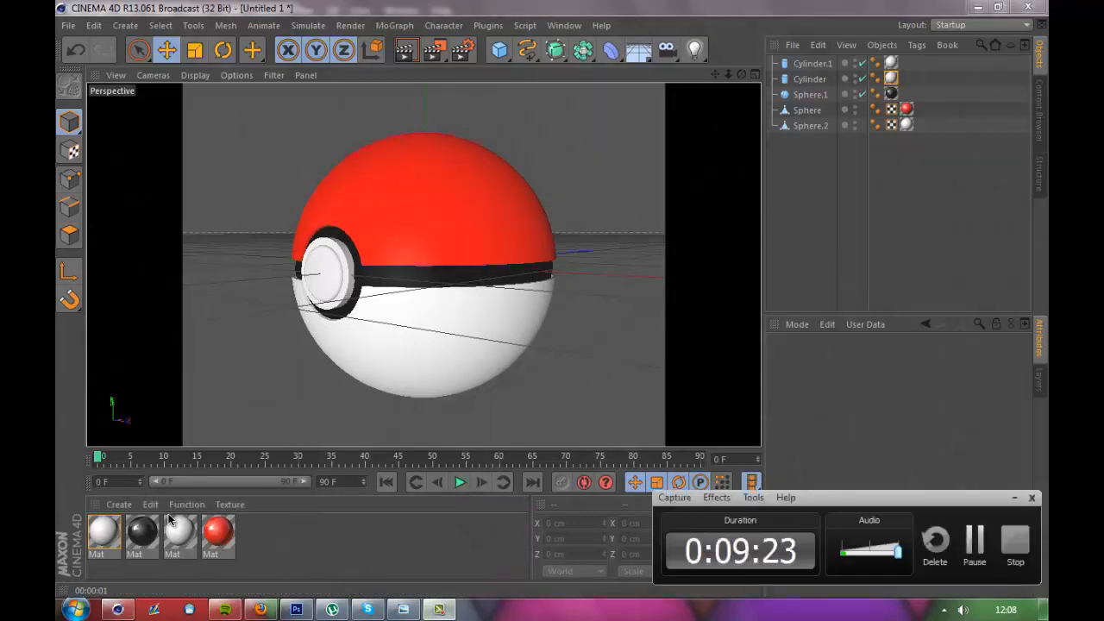
pyautogui.hotkey('ctrl', 'r')
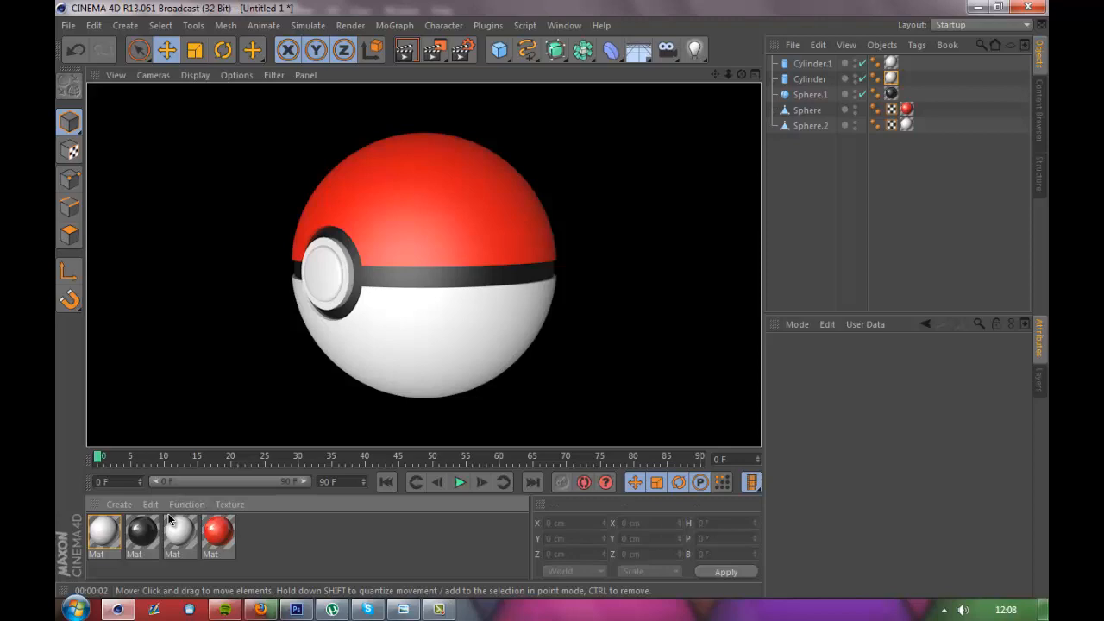
pyautogui.hotkey('ctrl', 'b')
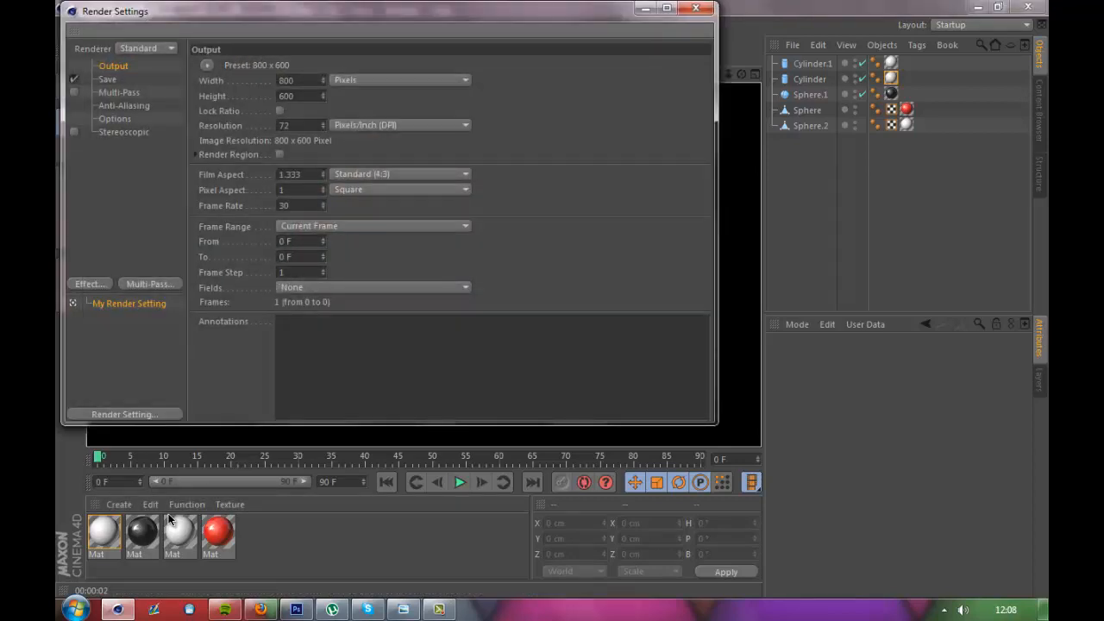
pyautogui.click(89, 284)
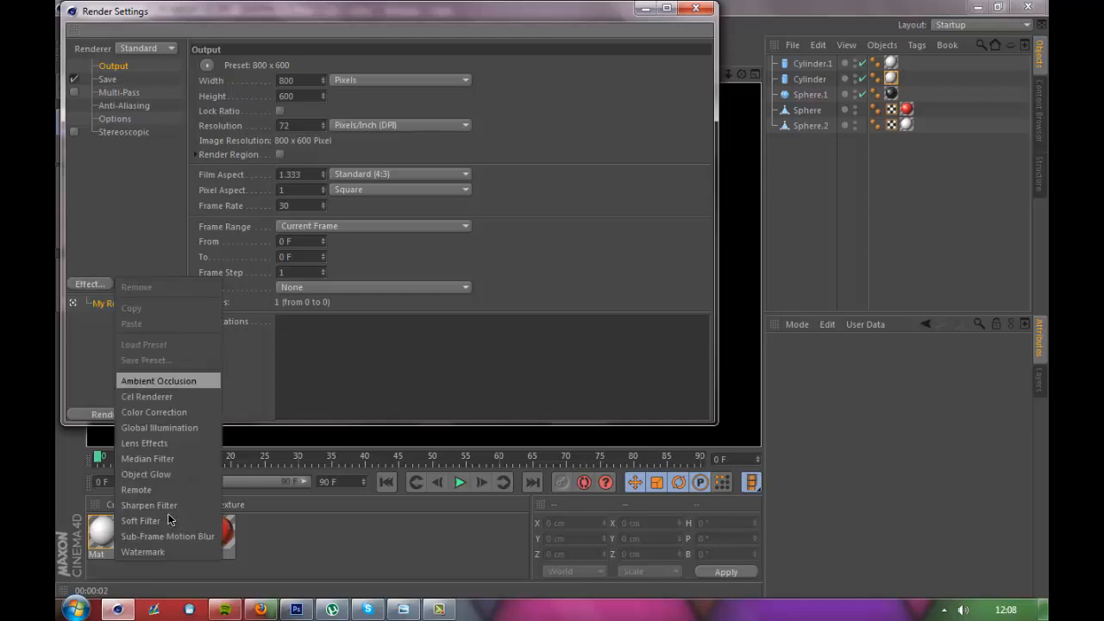
pyautogui.click(158, 380)
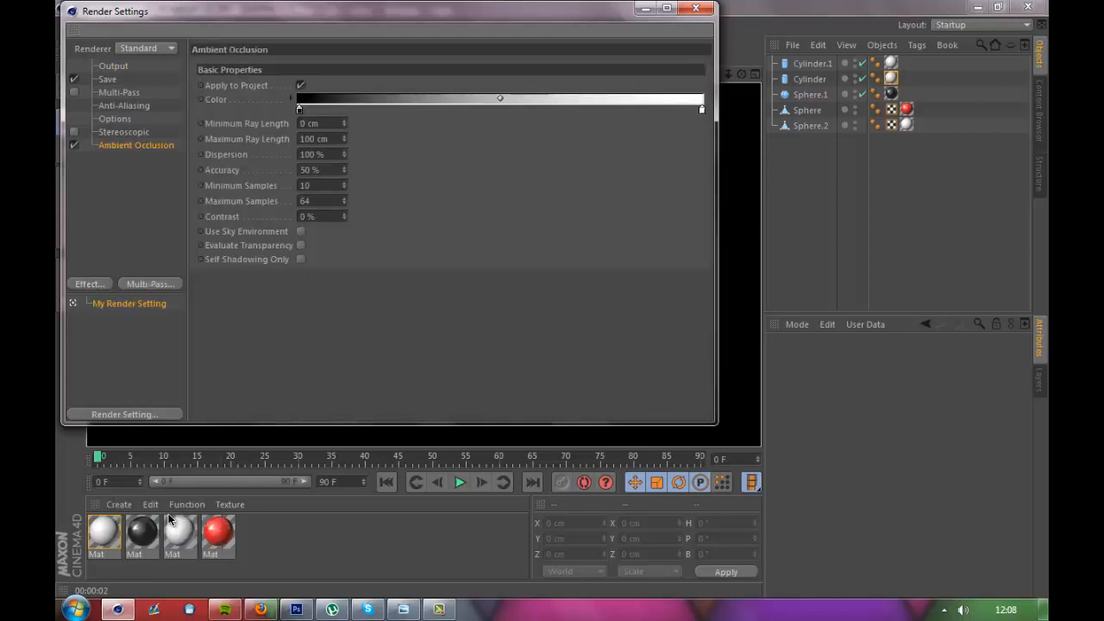
pyautogui.click(695, 8)
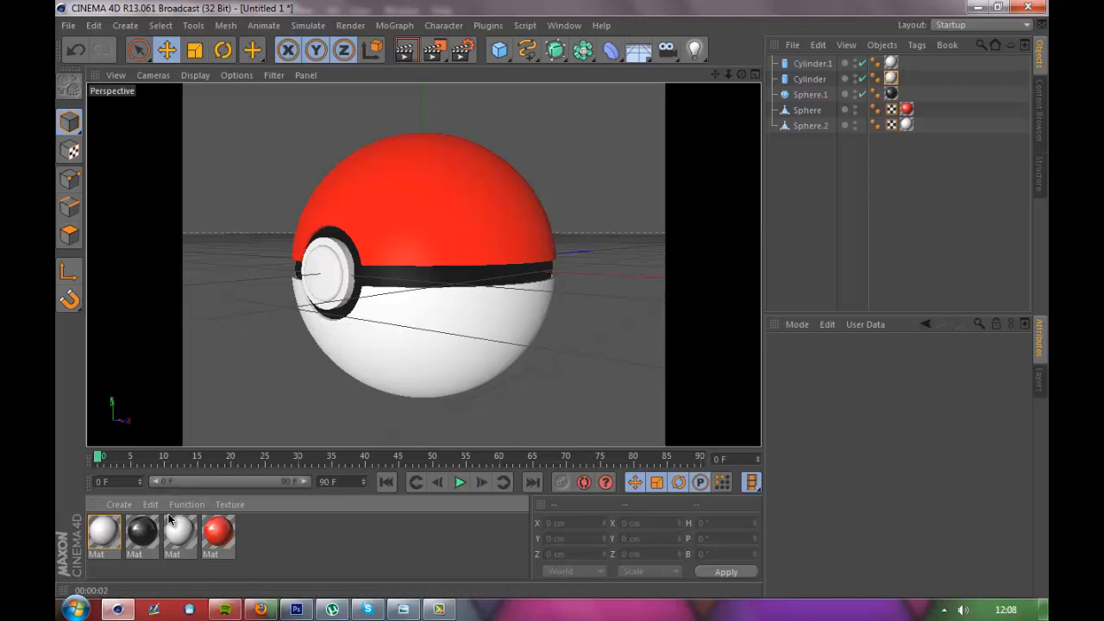
# Group both cylinders and all three spheres under one null object and rename the group pokeball.
pyautogui.moveTo(170, 518); pyautogui.dragTo(169, 514)
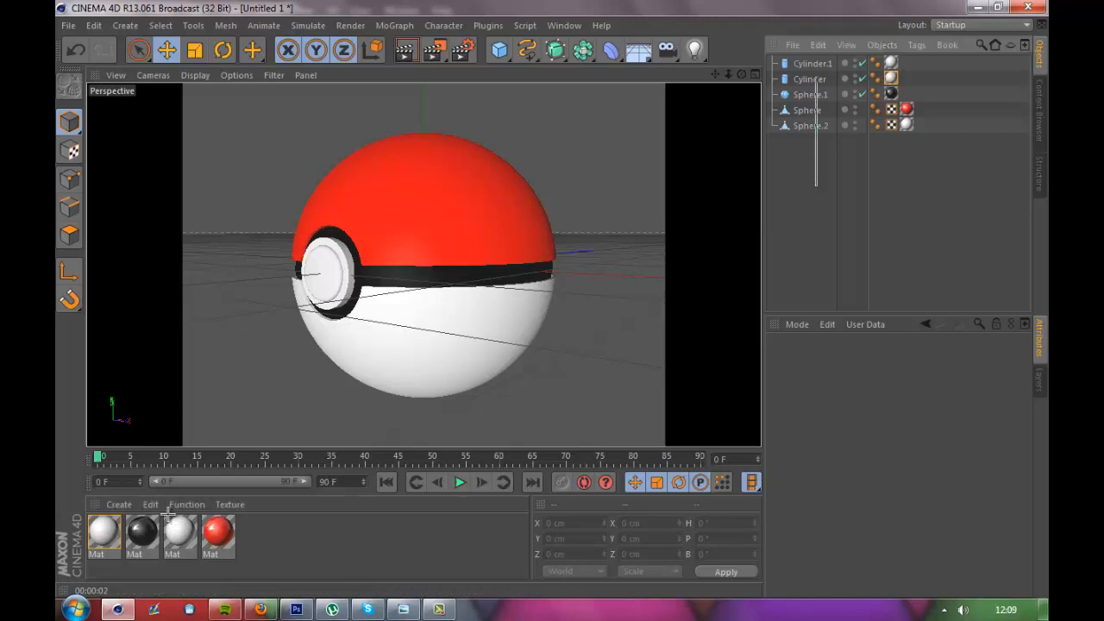
pyautogui.moveTo(816, 80); pyautogui.dragTo(801, 56)
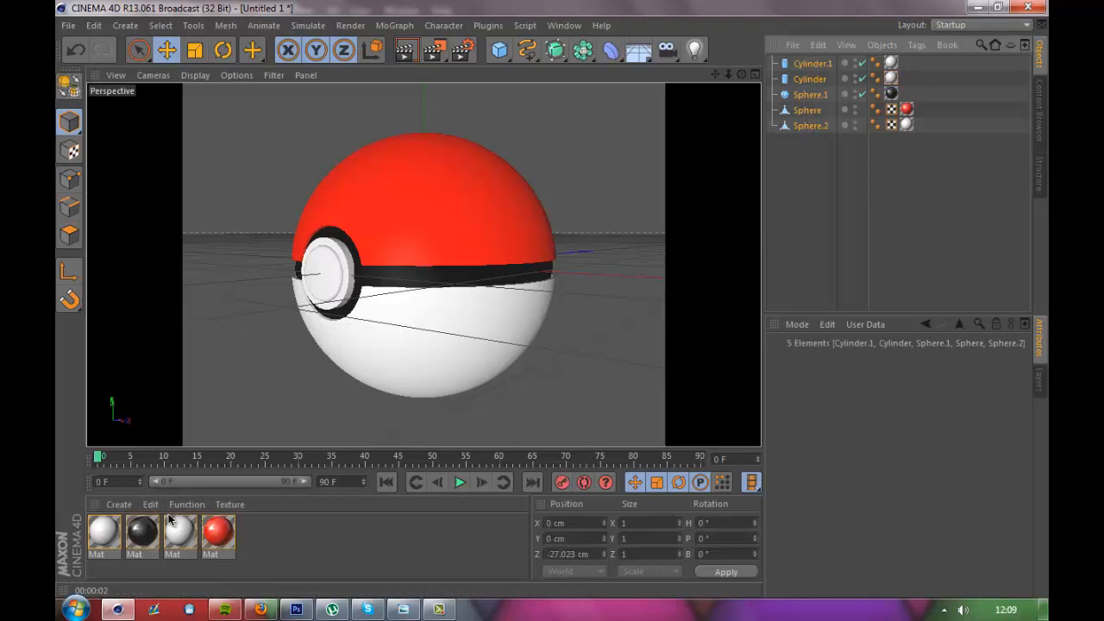
pyautogui.rightClick(818, 114)
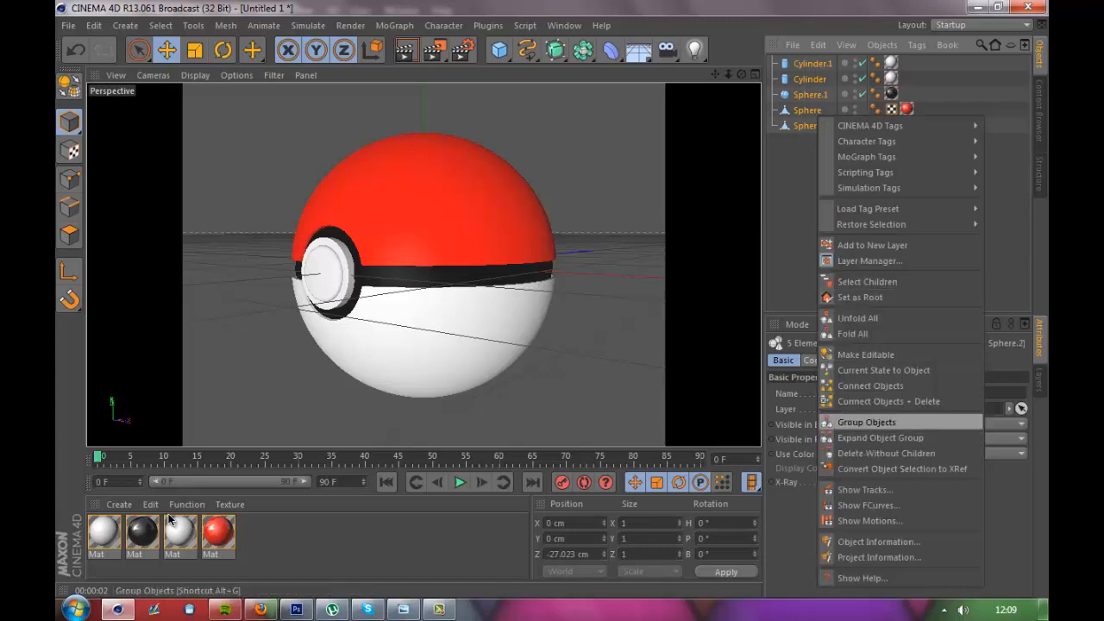
pyautogui.click(867, 422)
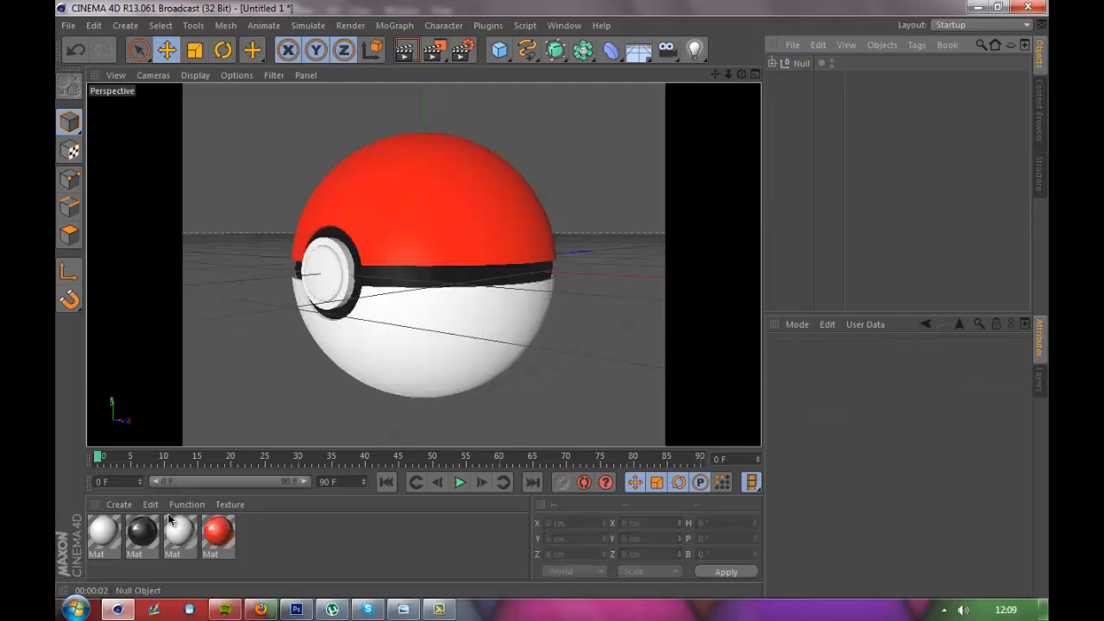
pyautogui.press('Return')
pyautogui.press('BackSpace')
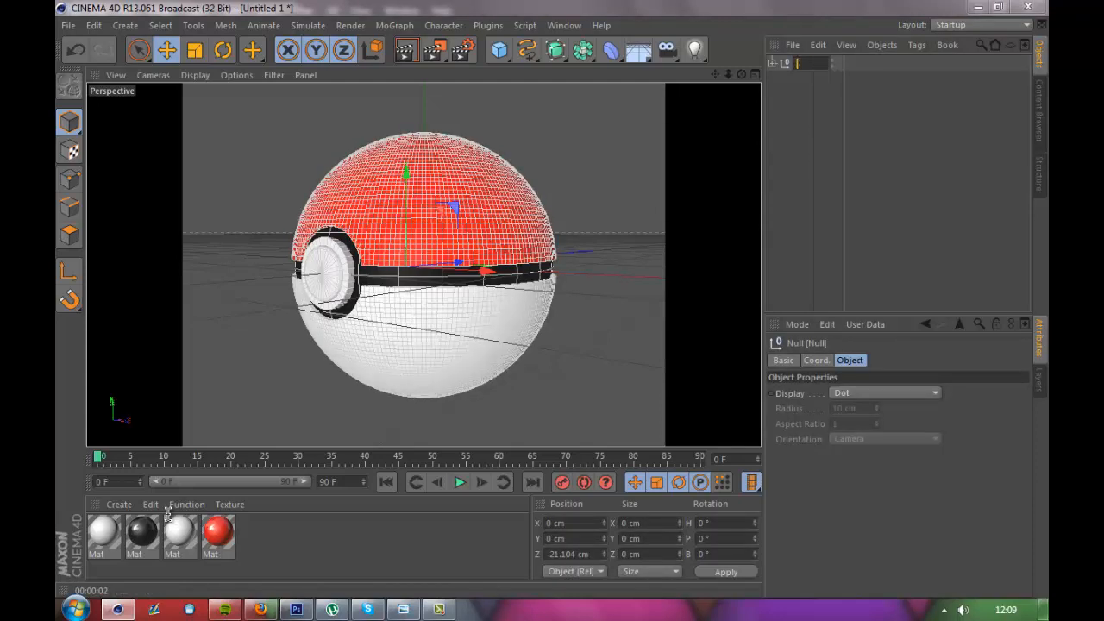
pyautogui.write('Pokeball')
pyautogui.press('Return')
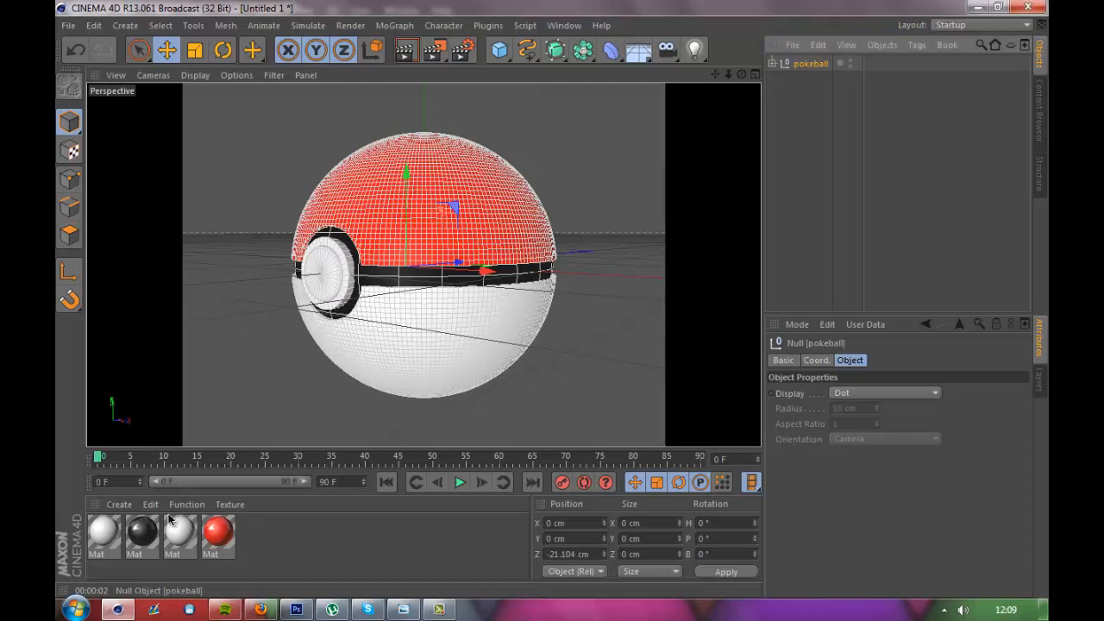
pyautogui.hotkey('ctrl', 'shift', 'a')
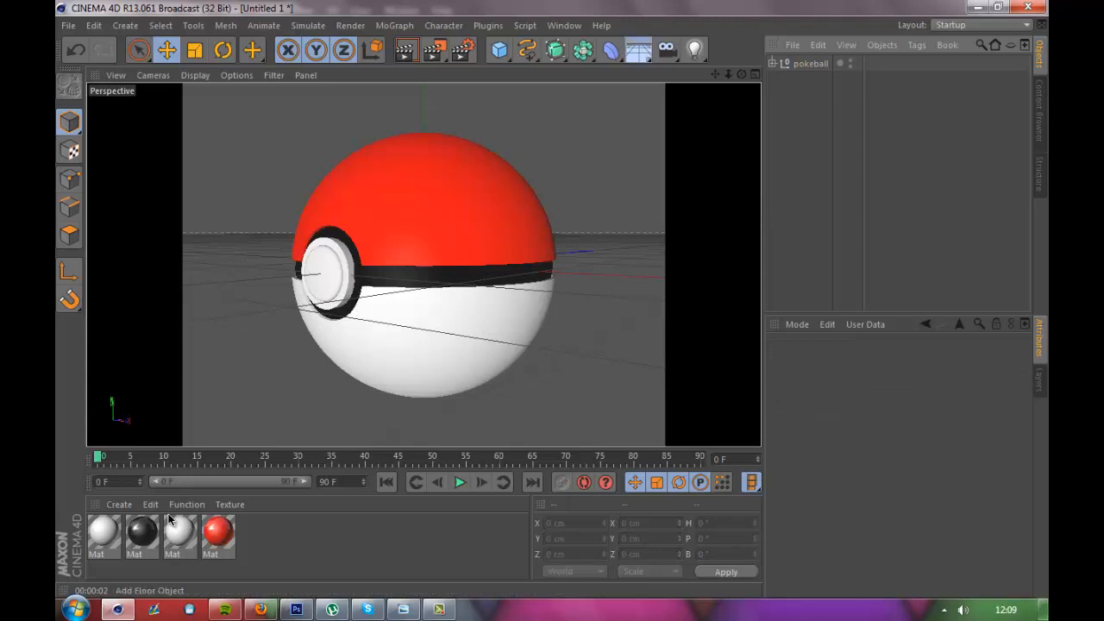
# Add a floor object and raise the pokeball group onto it by setting its Y position to 104 cm.
pyautogui.moveTo(639, 50)
pyautogui.mouseDown()
pyautogui.moveTo(700, 100)
pyautogui.moveTo(701, 72)
pyautogui.mouseUp()
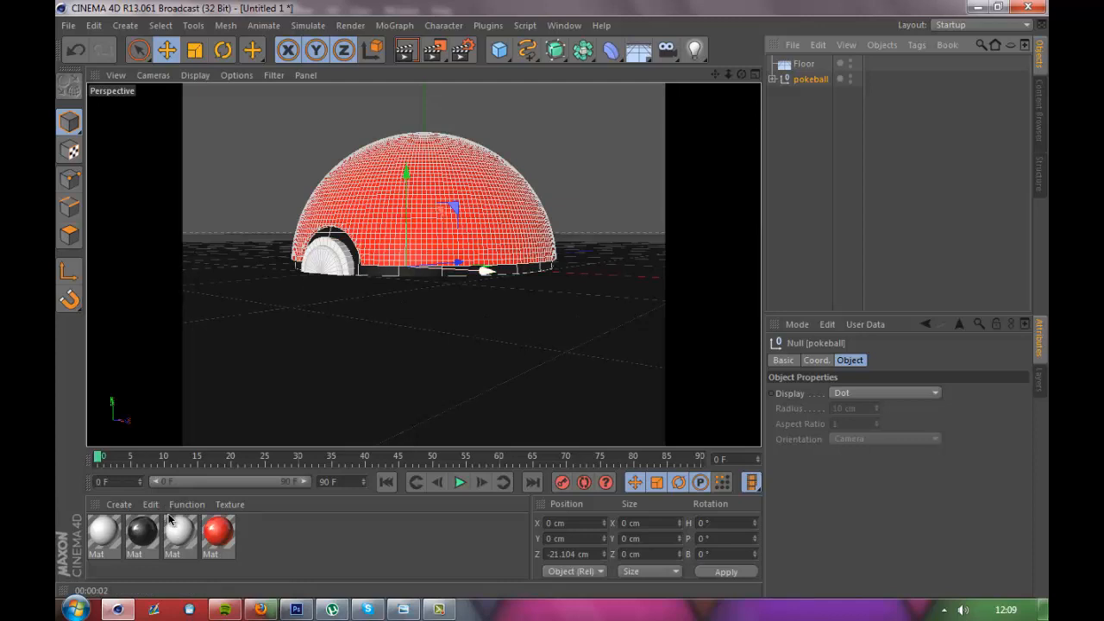
pyautogui.moveTo(405, 174); pyautogui.dragTo(405, 153)
pyautogui.moveTo(573, 538); pyautogui.dragTo(545, 539)
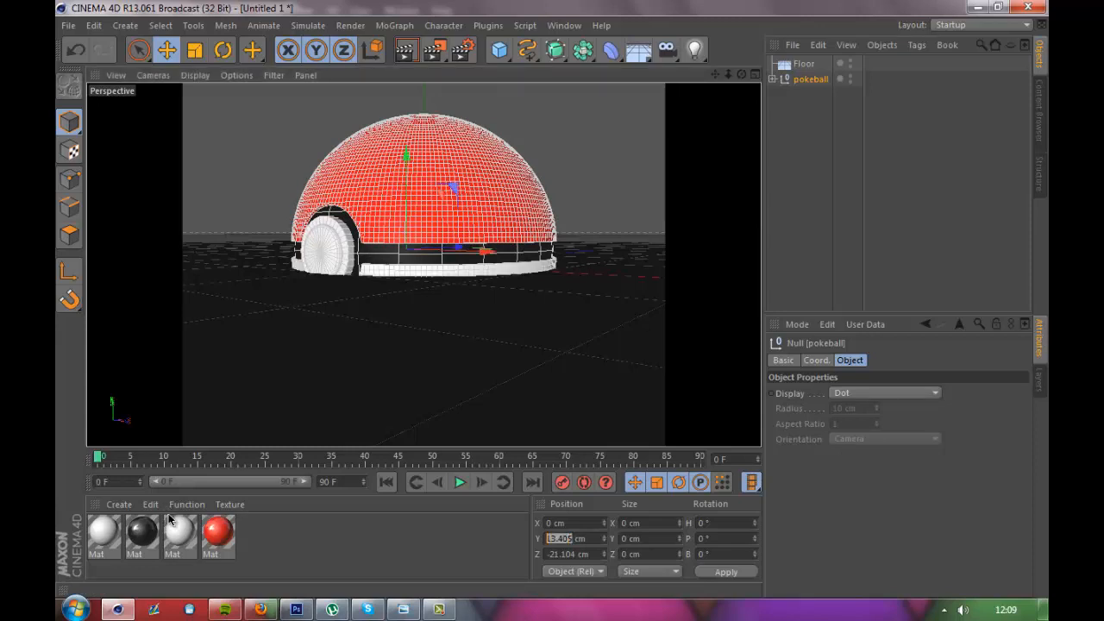
pyautogui.press('BackSpace')
pyautogui.write('104')
pyautogui.press('Return')
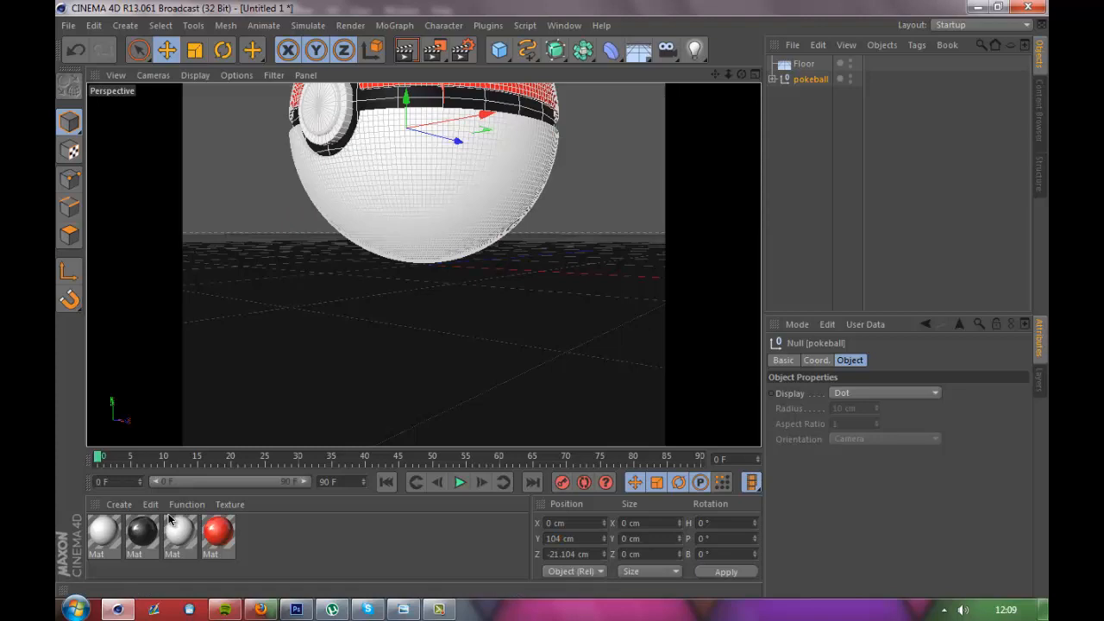
pyautogui.moveTo(741, 74)
pyautogui.mouseDown()
pyautogui.moveTo(741, 28)
pyautogui.moveTo(741, 54)
pyautogui.mouseUp()
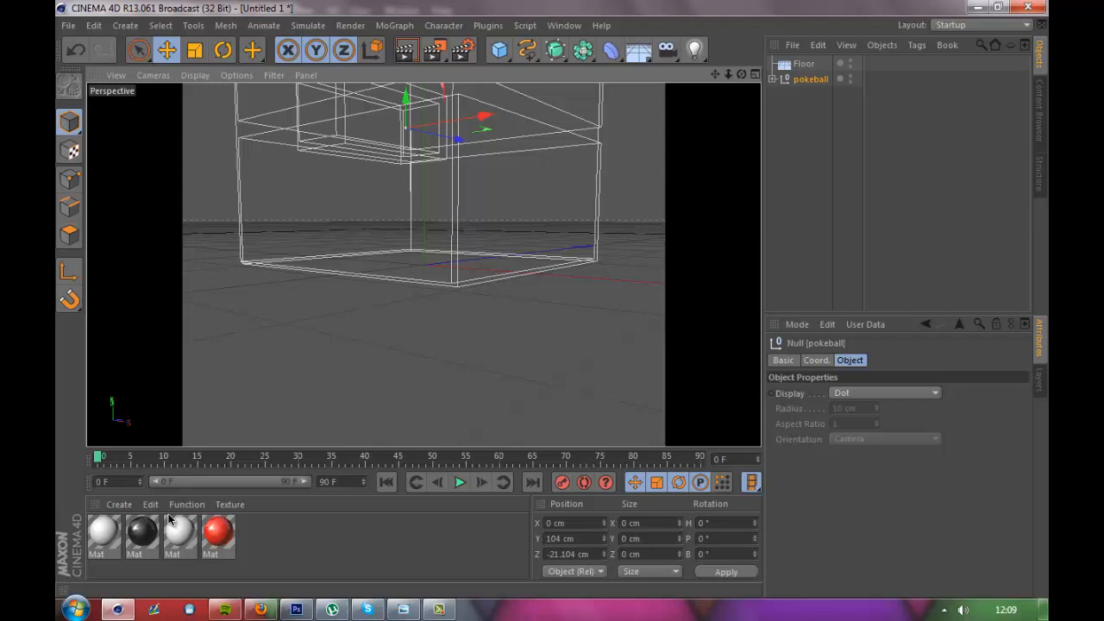
pyautogui.hotkey('ctrl', 'shift', 'a')
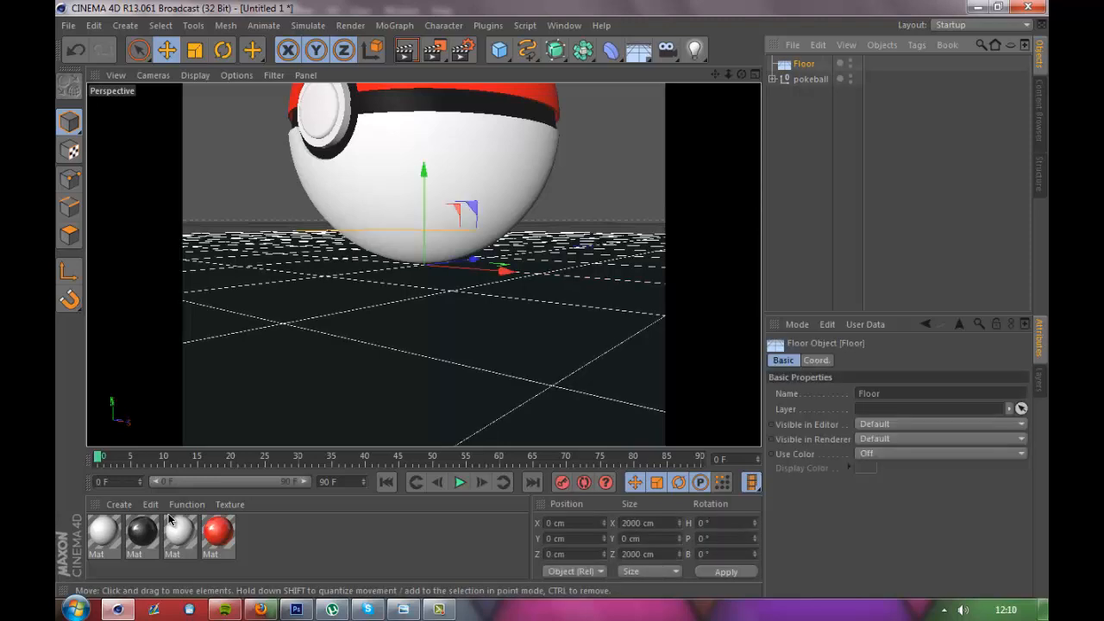
# Add a Background object to the scene and reframe the perspective view on the ball.
pyautogui.click(638, 50)
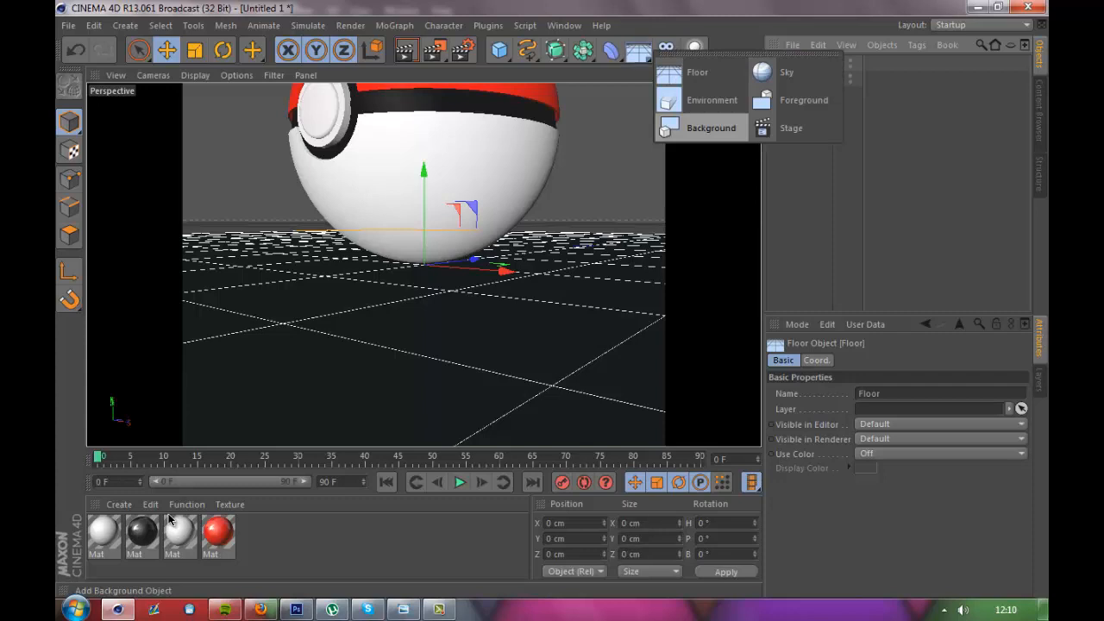
pyautogui.click(703, 128)
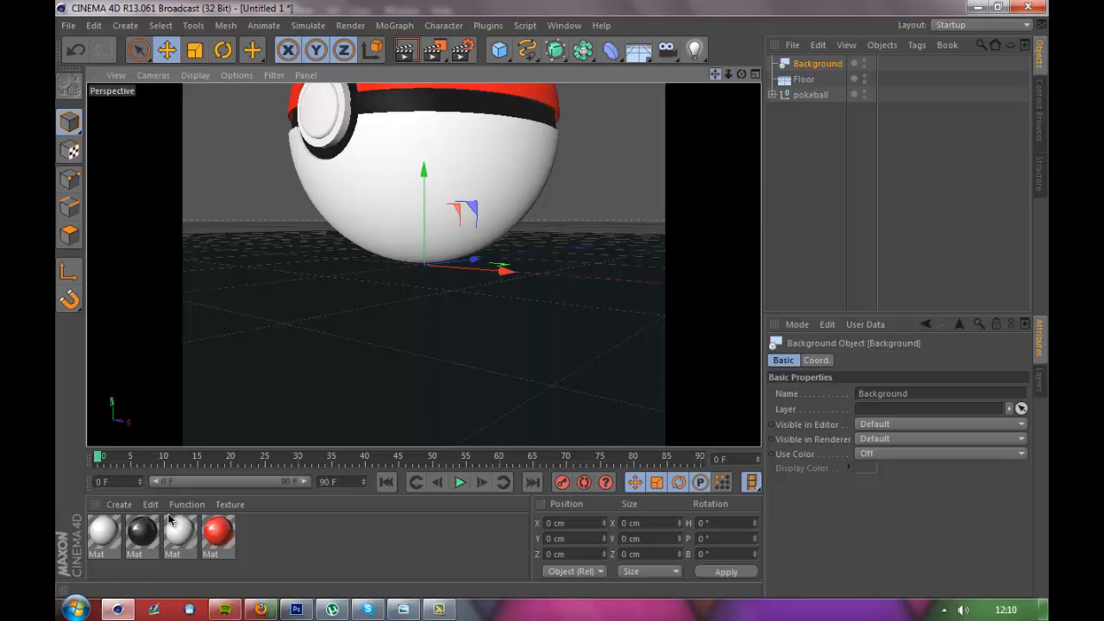
pyautogui.moveTo(715, 74); pyautogui.dragTo(715, 134)
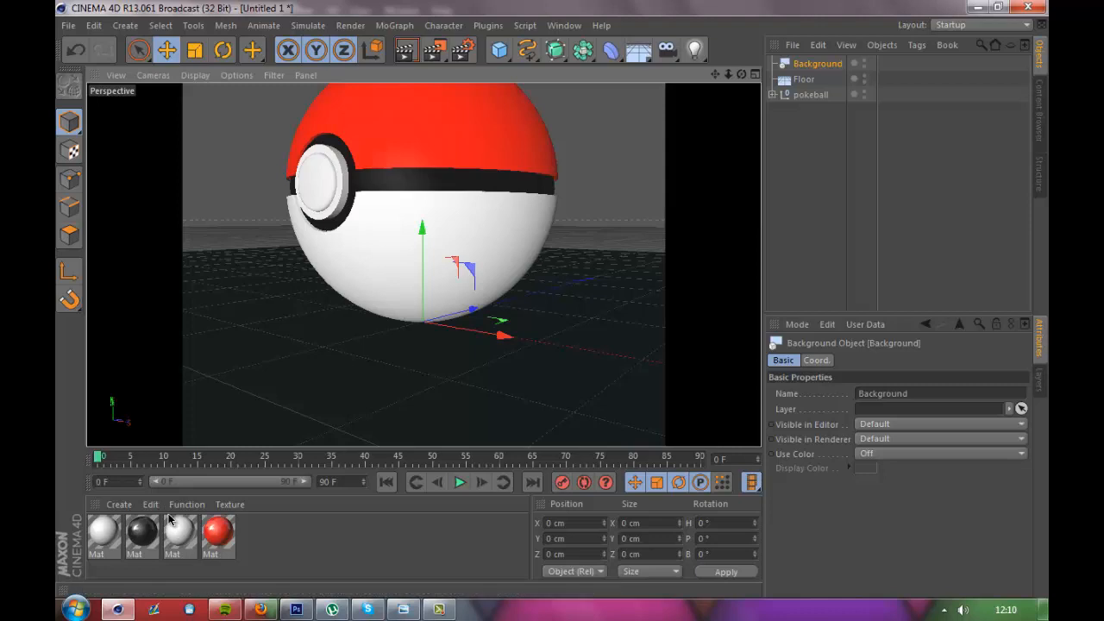
# Create a light pink material, RGB 249, 194, 194, based on the reference image, and apply it to the background and floor.
pyautogui.click(170, 518)
pyautogui.hotkey('ctrl', 'n')
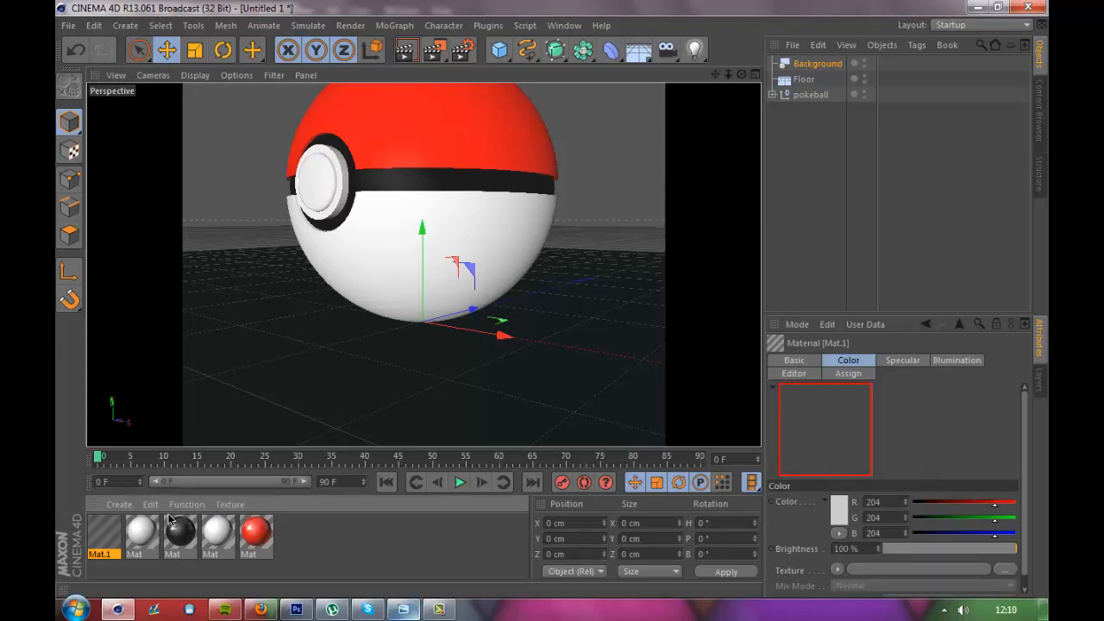
pyautogui.hotkey('alt', 'Tab')
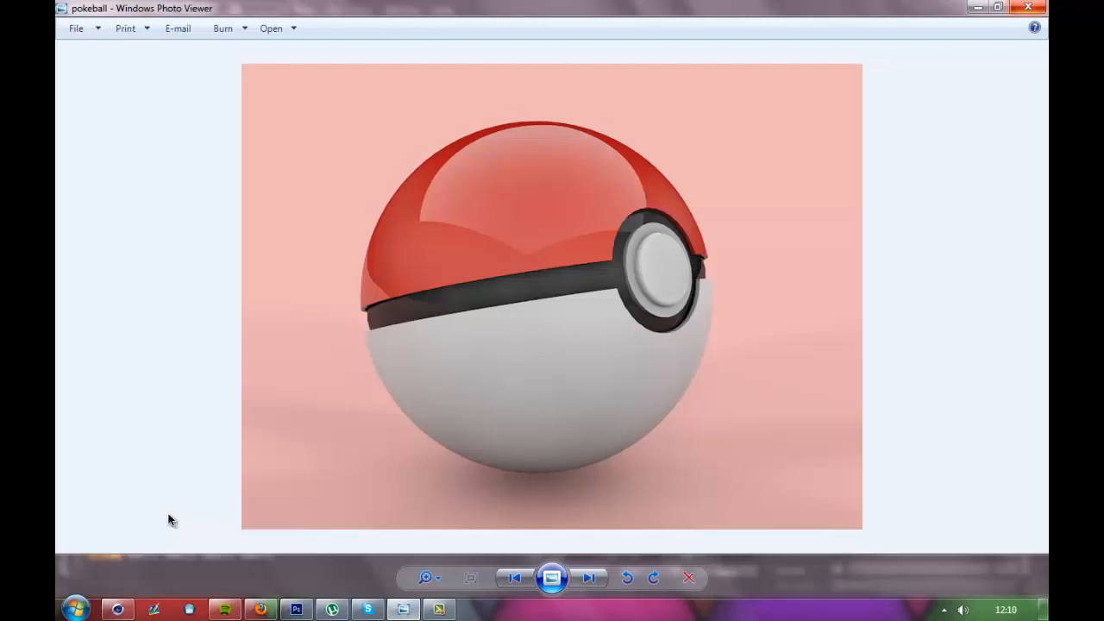
pyautogui.hotkey('alt', 'Tab')
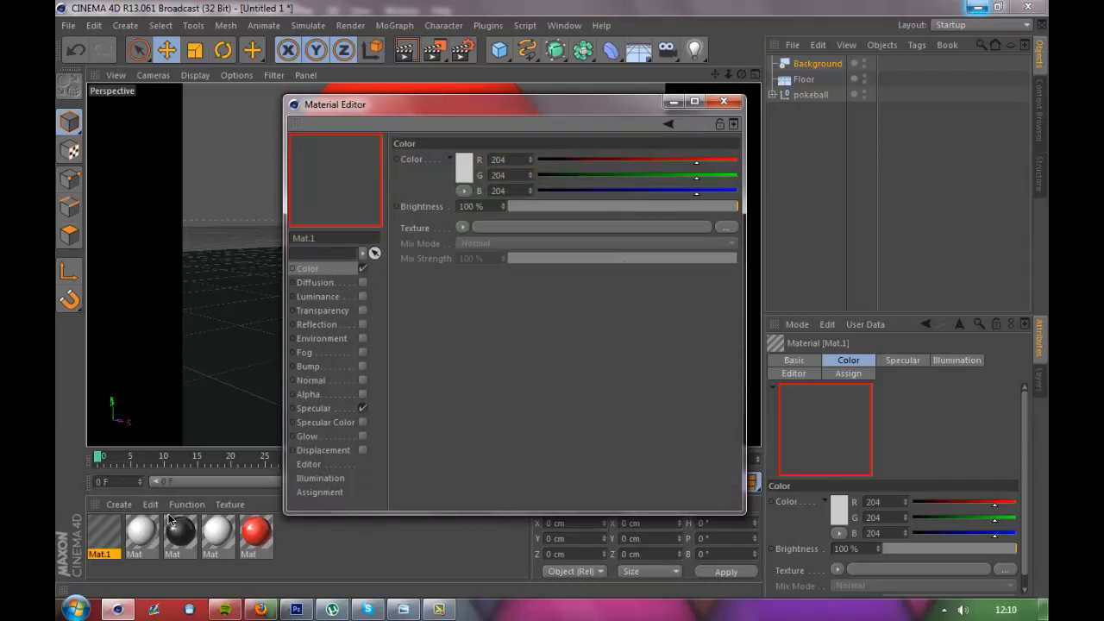
pyautogui.click(464, 167)
pyautogui.moveTo(406, 152)
pyautogui.mouseDown()
pyautogui.moveTo(412, 157)
pyautogui.moveTo(406, 138)
pyautogui.mouseUp()
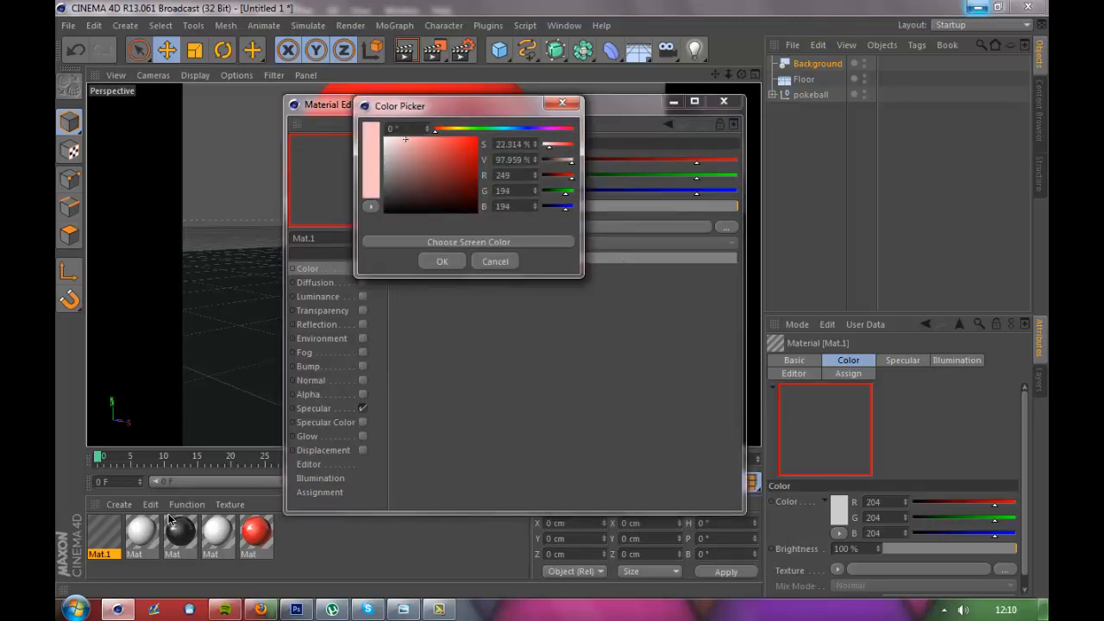
pyautogui.press('Return')
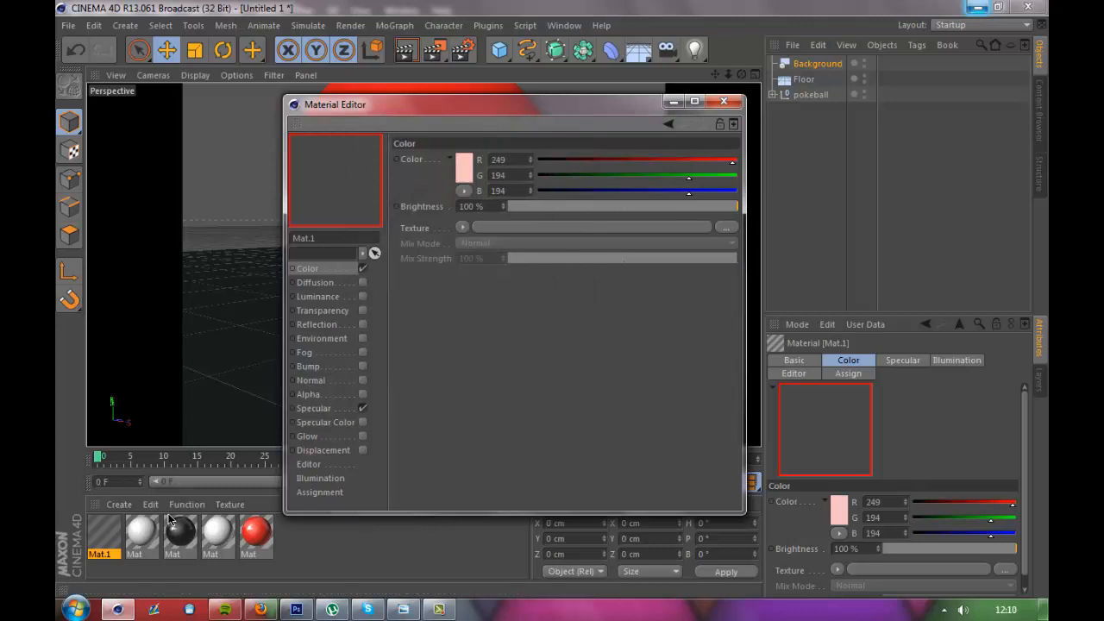
pyautogui.click(723, 101)
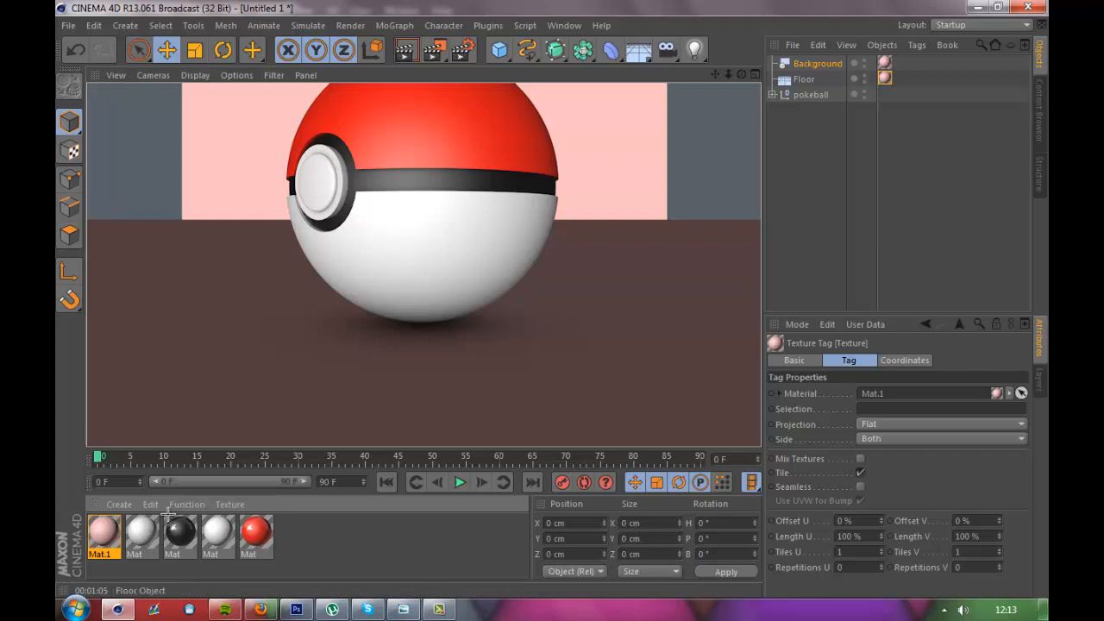
# Add a Compositing tag to the floor with Compositing Background enabled, and render a preview of the view.
pyautogui.hotkey('ctrl', 'shift', 'a')
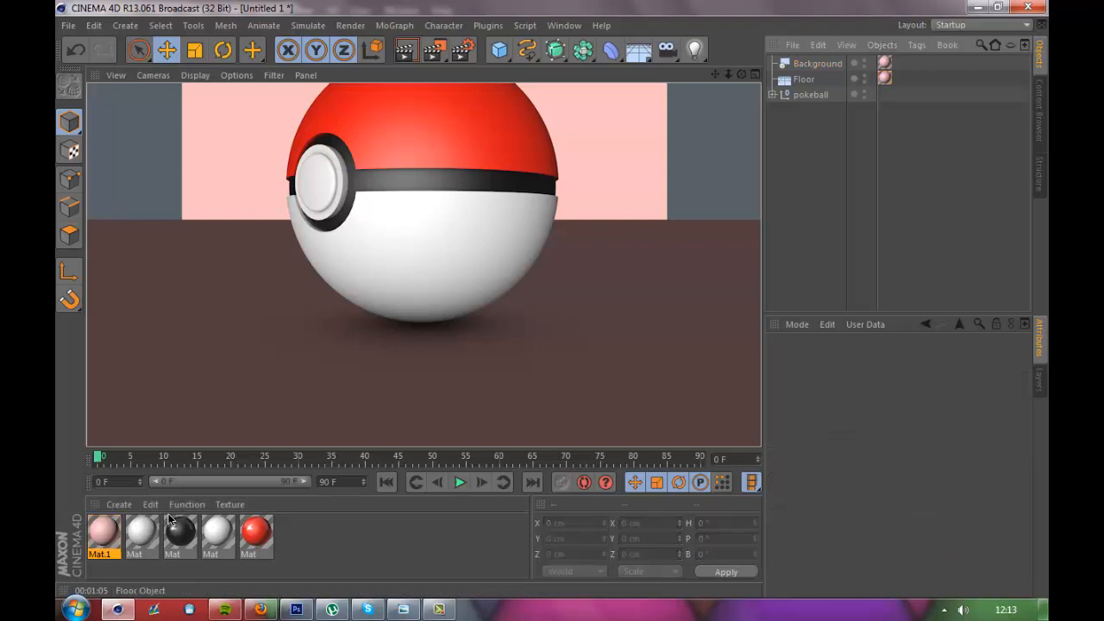
pyautogui.rightClick(807, 80)
pyautogui.click(808, 80)
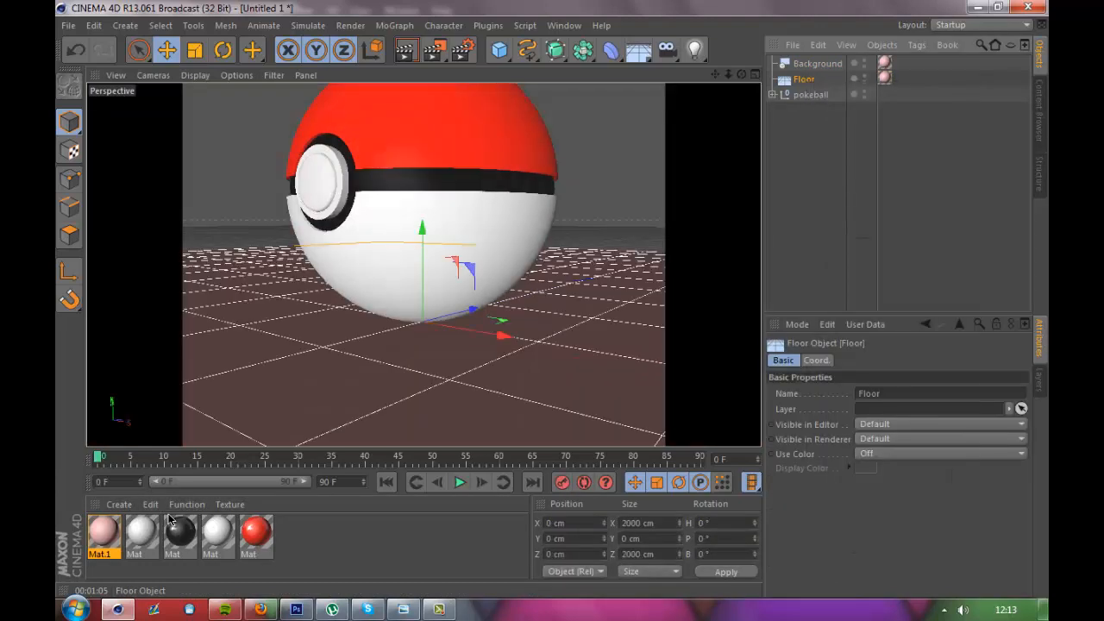
pyautogui.rightClick(808, 80)
pyautogui.moveTo(860, 91)
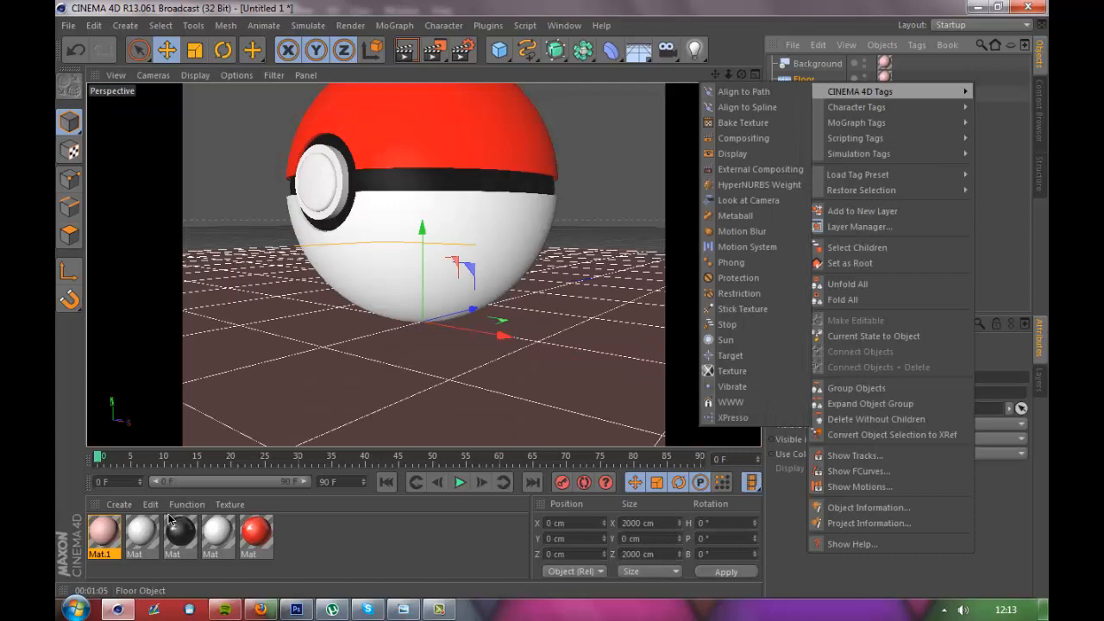
pyautogui.click(743, 138)
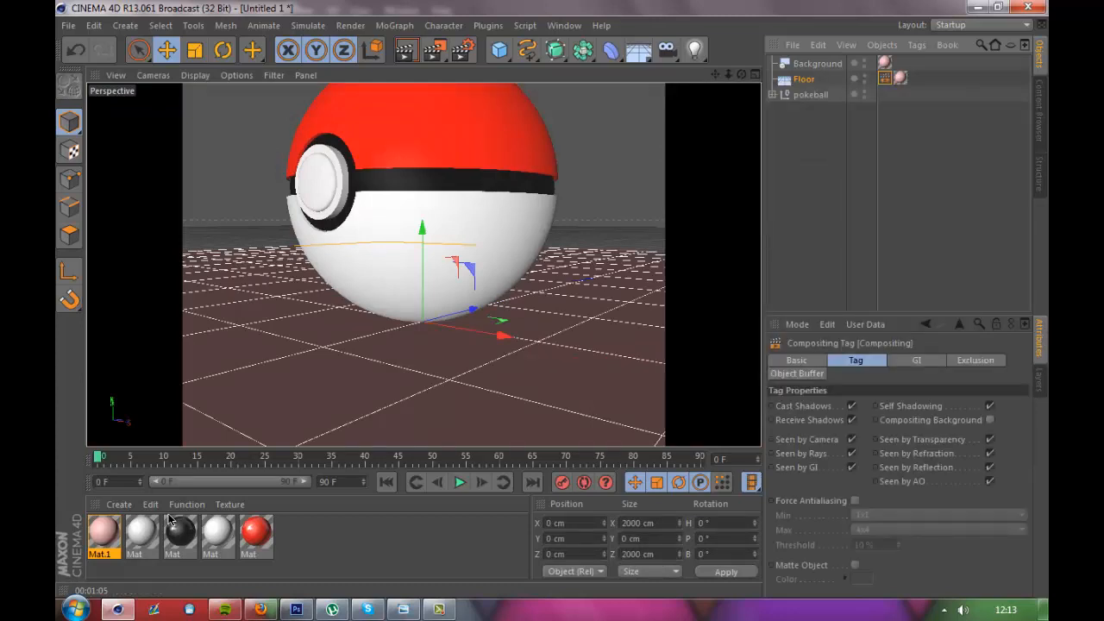
pyautogui.click(990, 420)
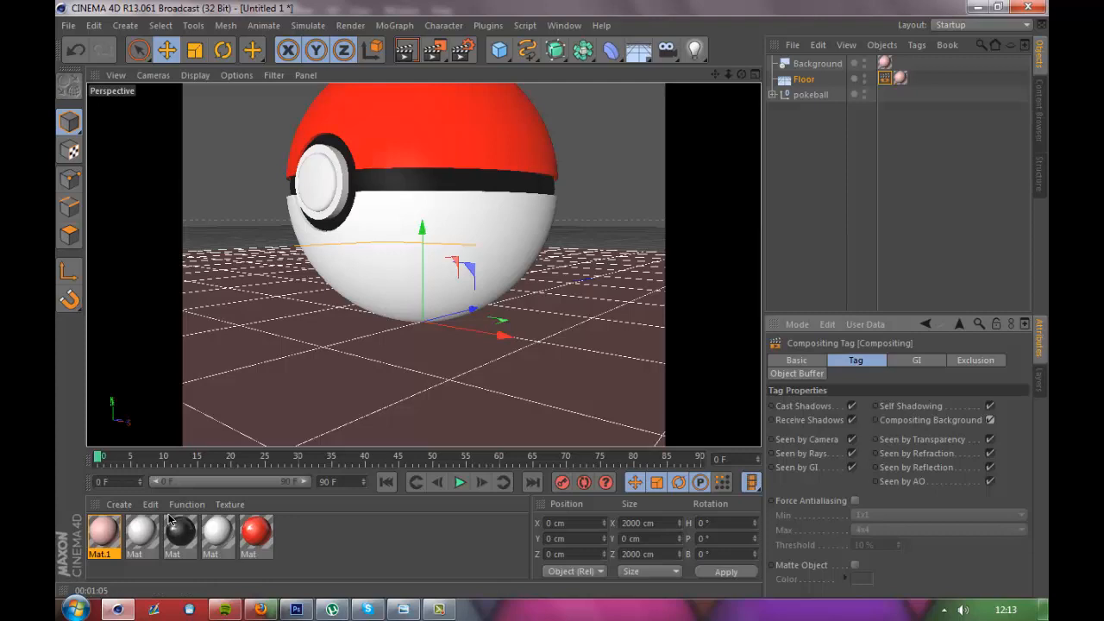
pyautogui.click(897, 173)
pyautogui.hotkey('ctrl', 'r')
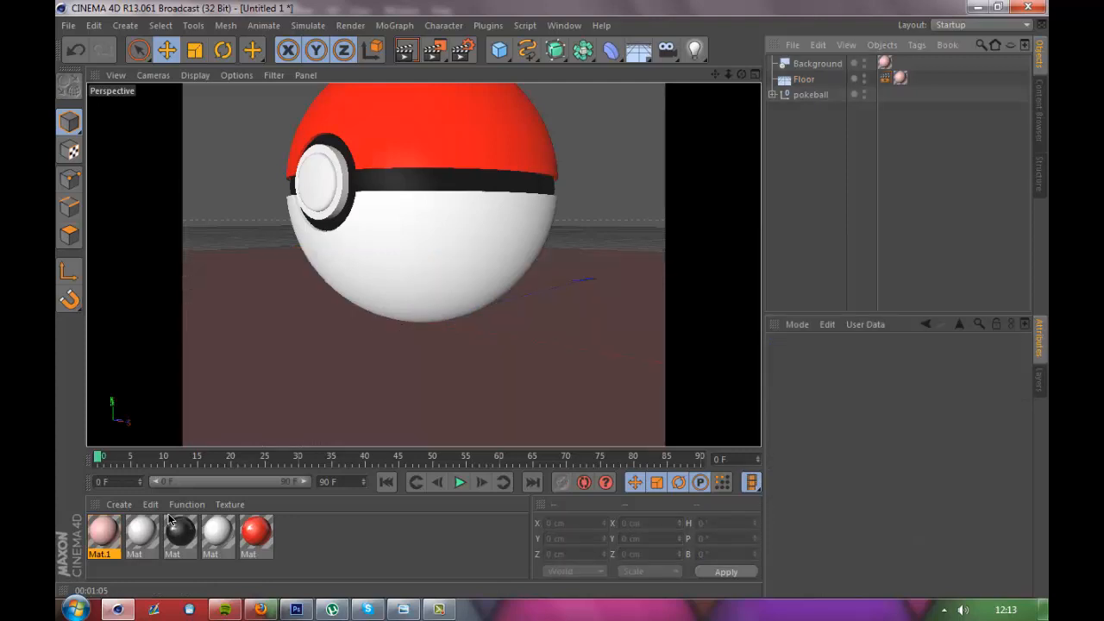
# Add an Array object and a light to the scene, and nest the light inside the array.
pyautogui.click(817, 64)
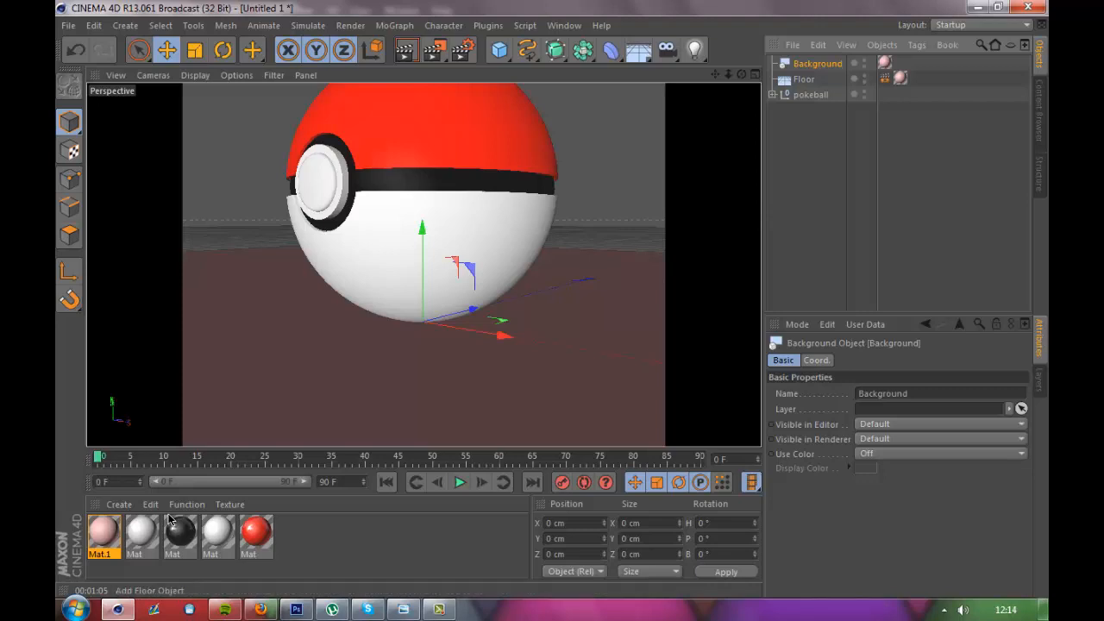
pyautogui.click(583, 50)
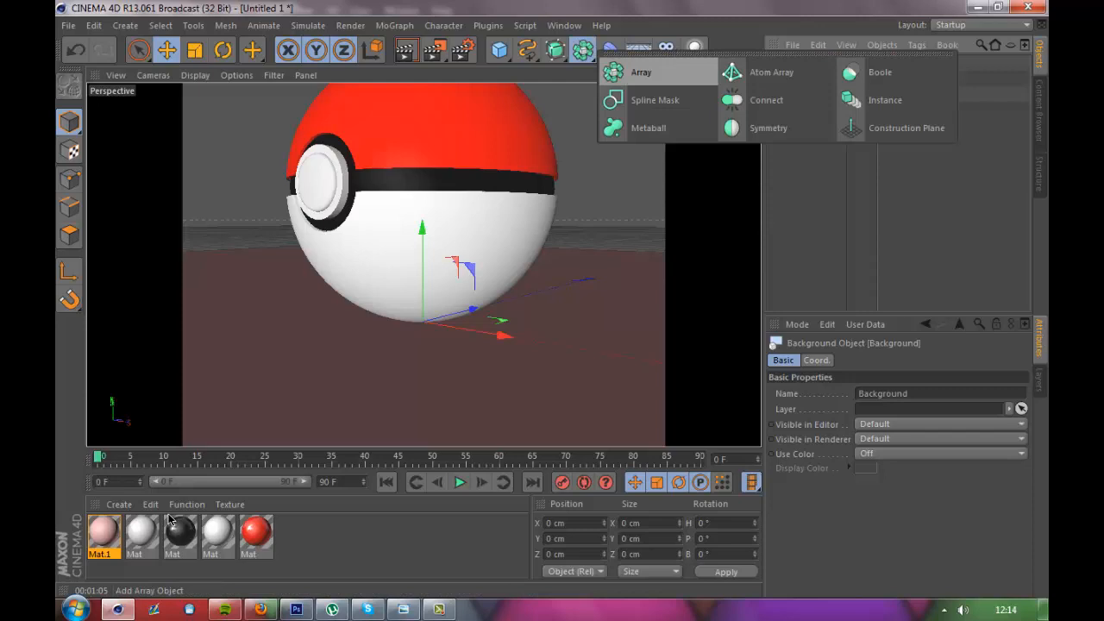
pyautogui.click(641, 73)
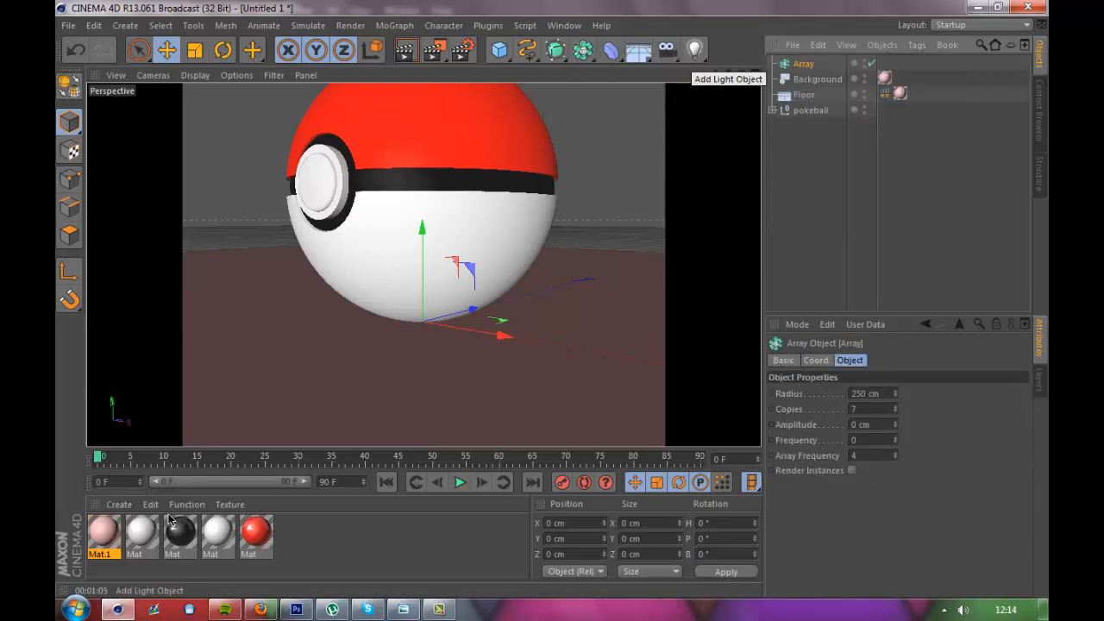
pyautogui.click(694, 49)
pyautogui.moveTo(803, 63); pyautogui.dragTo(803, 78)
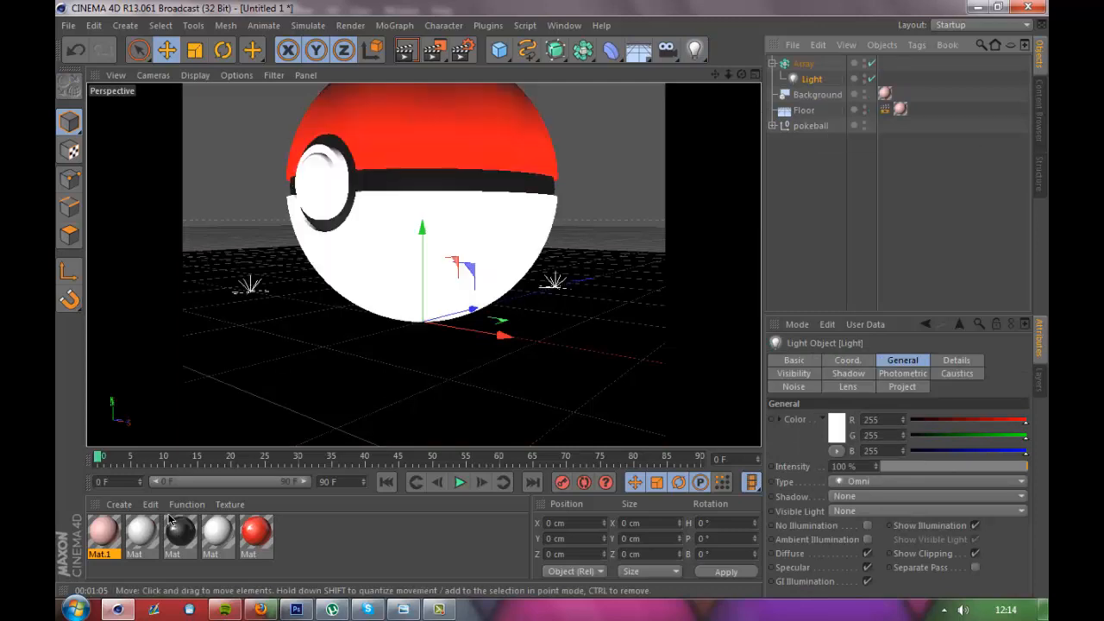
# Set the array's radius to 1000 cm and its Y position to 1000 cm.
pyautogui.click(804, 63)
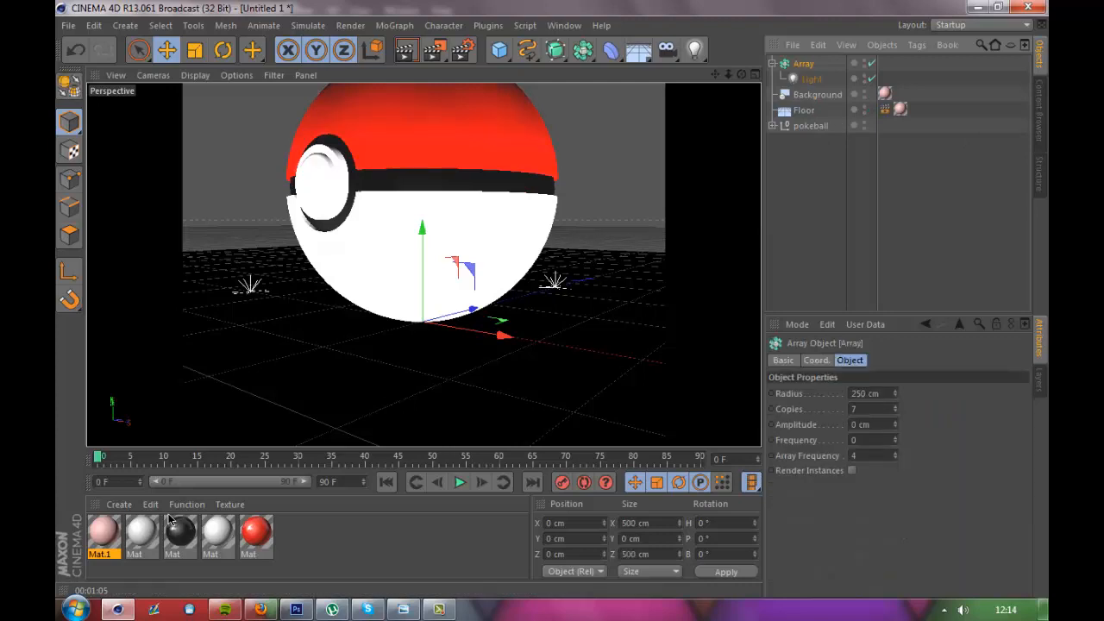
pyautogui.moveTo(867, 393); pyautogui.dragTo(851, 394)
pyautogui.write('1000')
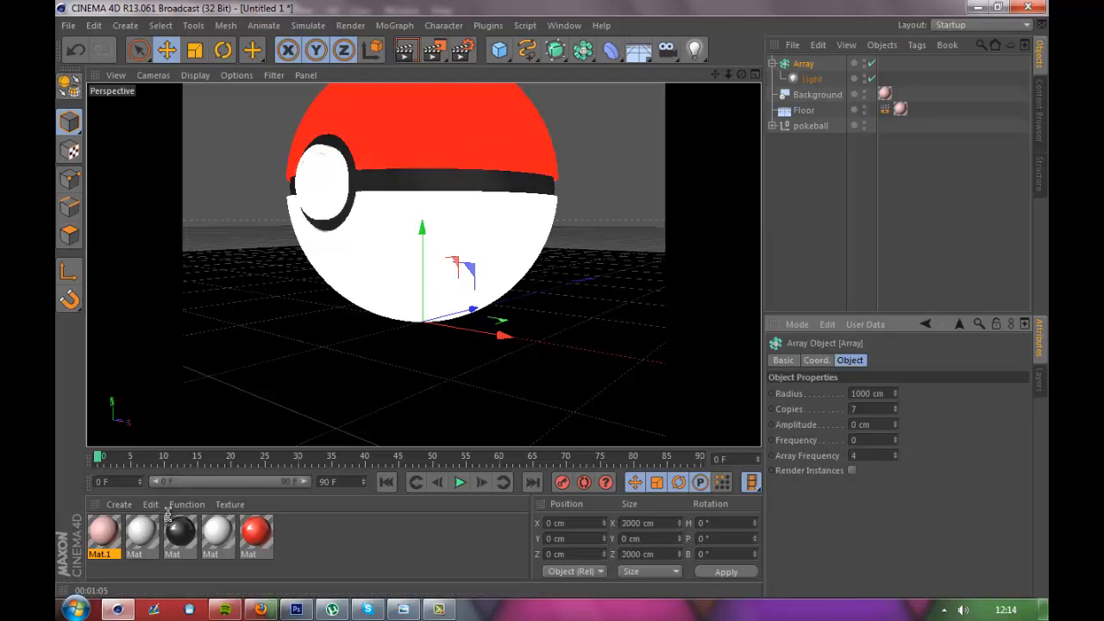
pyautogui.doubleClick(549, 538)
pyautogui.write('10')
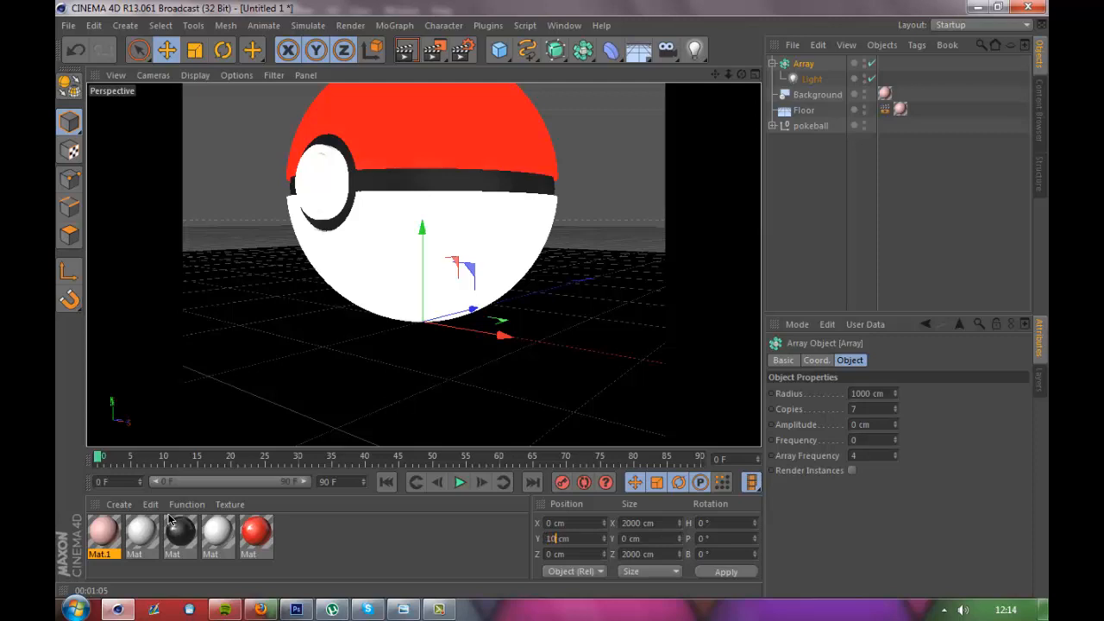
pyautogui.write('0')
pyautogui.press('BackSpace')
pyautogui.press('BackSpace')
pyautogui.press('BackSpace')
pyautogui.write('1000')
pyautogui.press('Return')
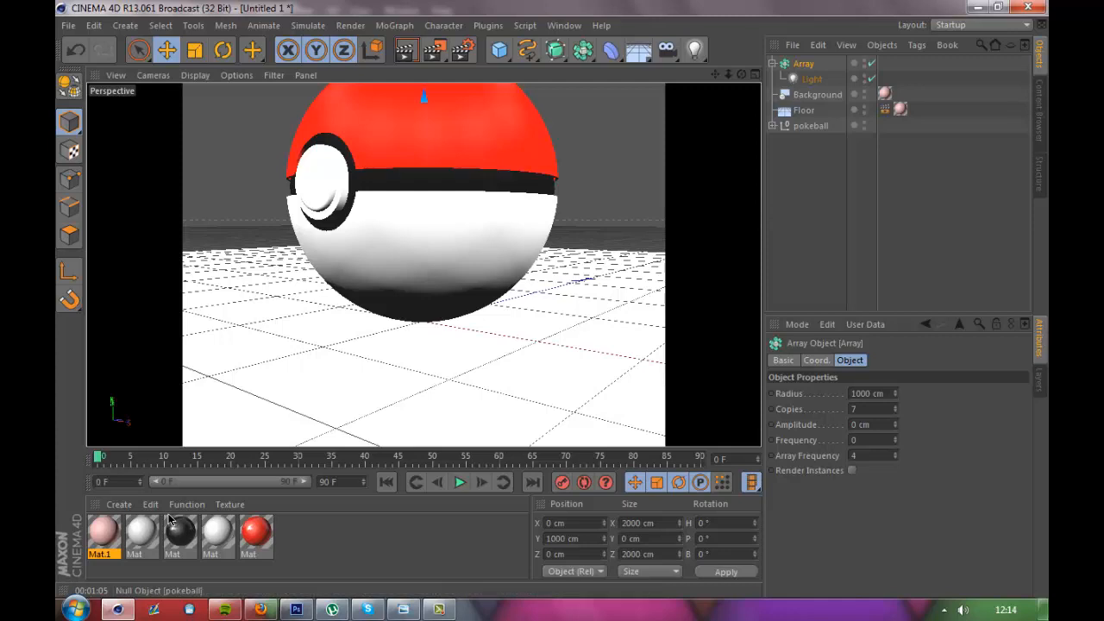
# Lower the intensity of the array's light to 50 % and deselect all objects.
pyautogui.click(811, 79)
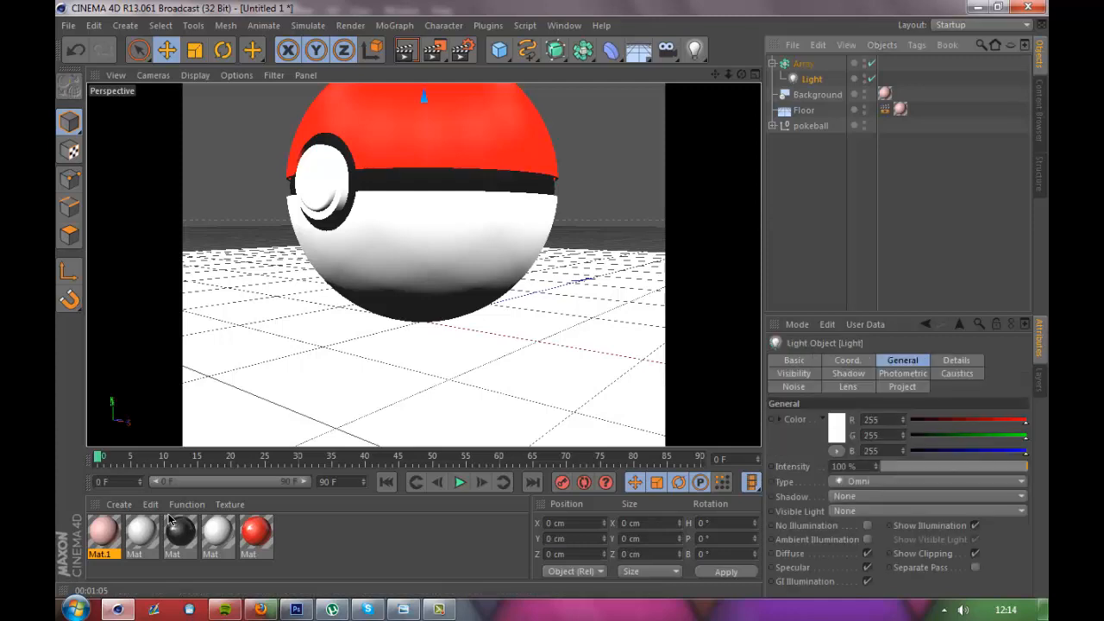
pyautogui.click(952, 466)
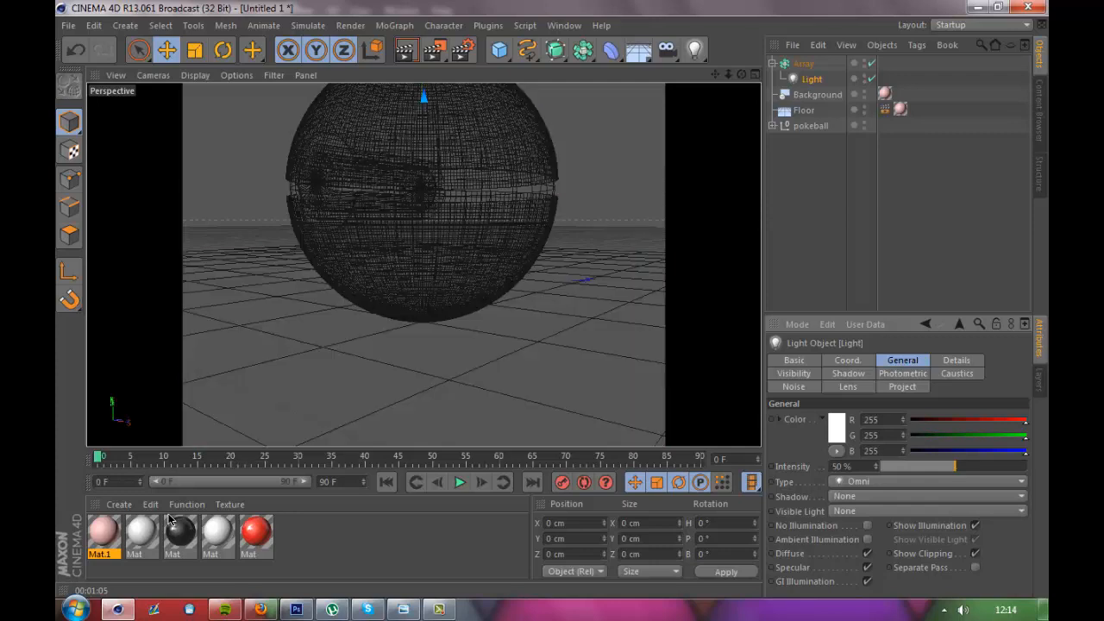
pyautogui.hotkey('ctrl', 'shift', 'a')
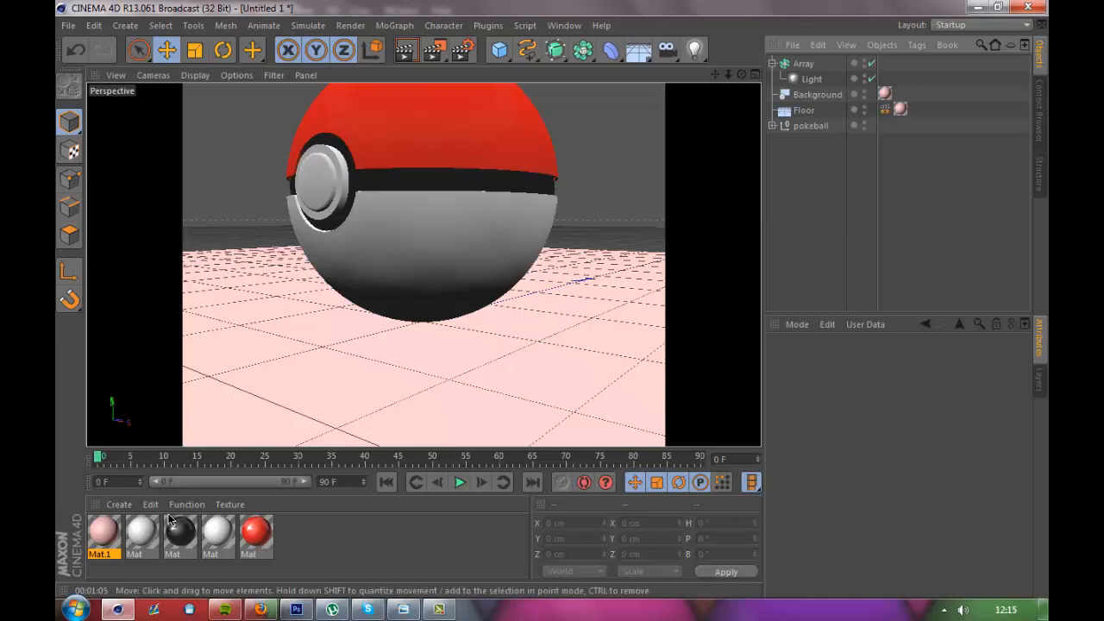
# Add a Plane object to the scene and apply a new plain white material to it.
pyautogui.moveTo(499, 49); pyautogui.dragTo(642, 100)
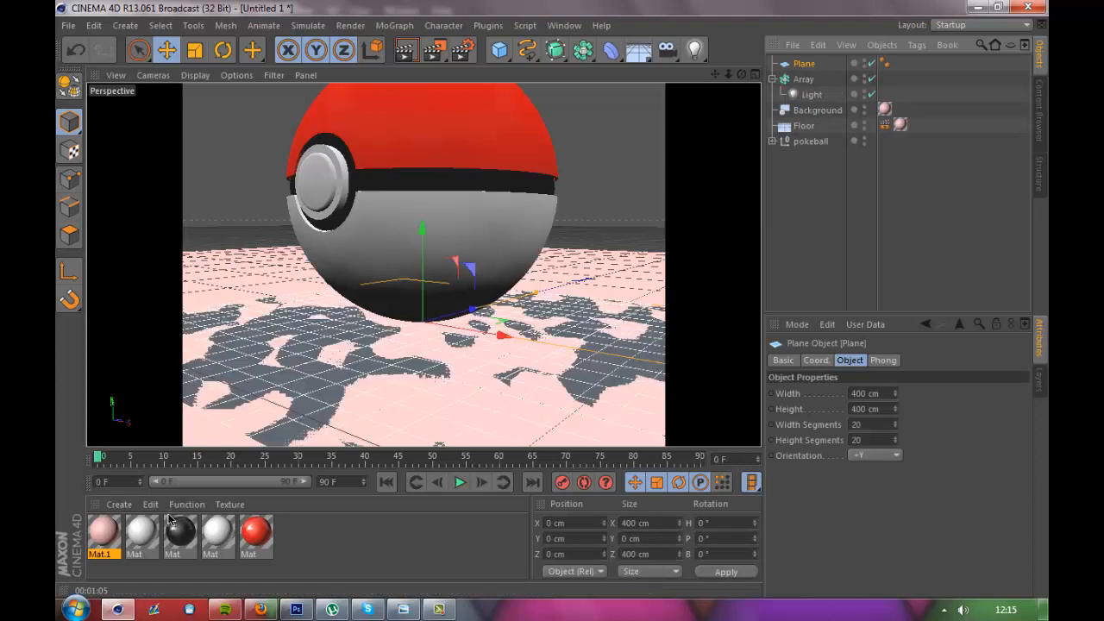
pyautogui.click(170, 518)
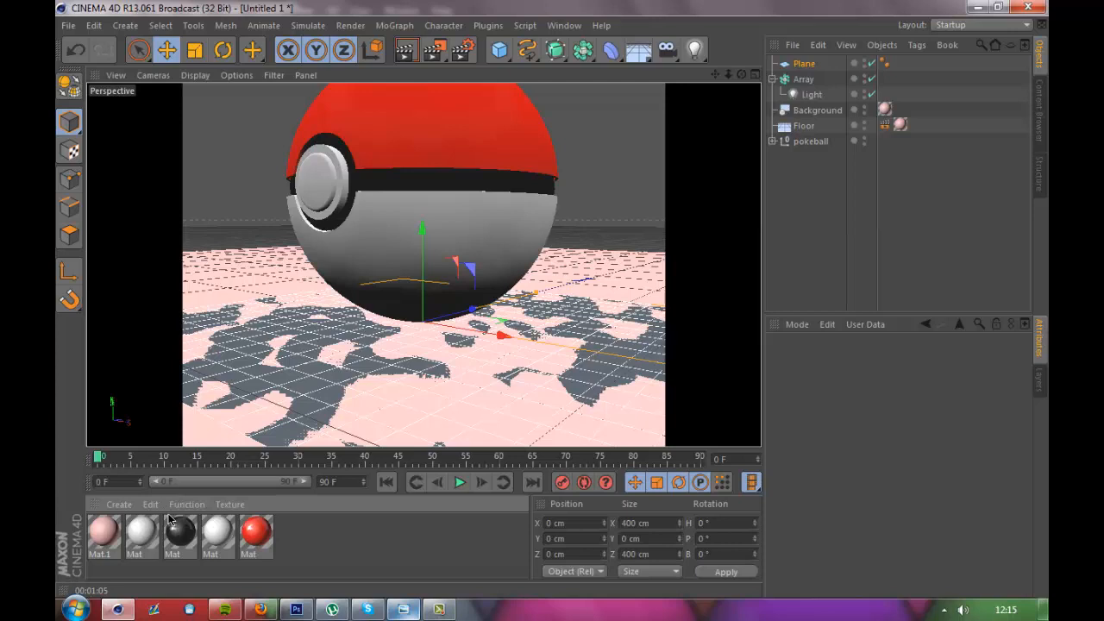
pyautogui.moveTo(403, 609)
pyautogui.moveTo(439, 609)
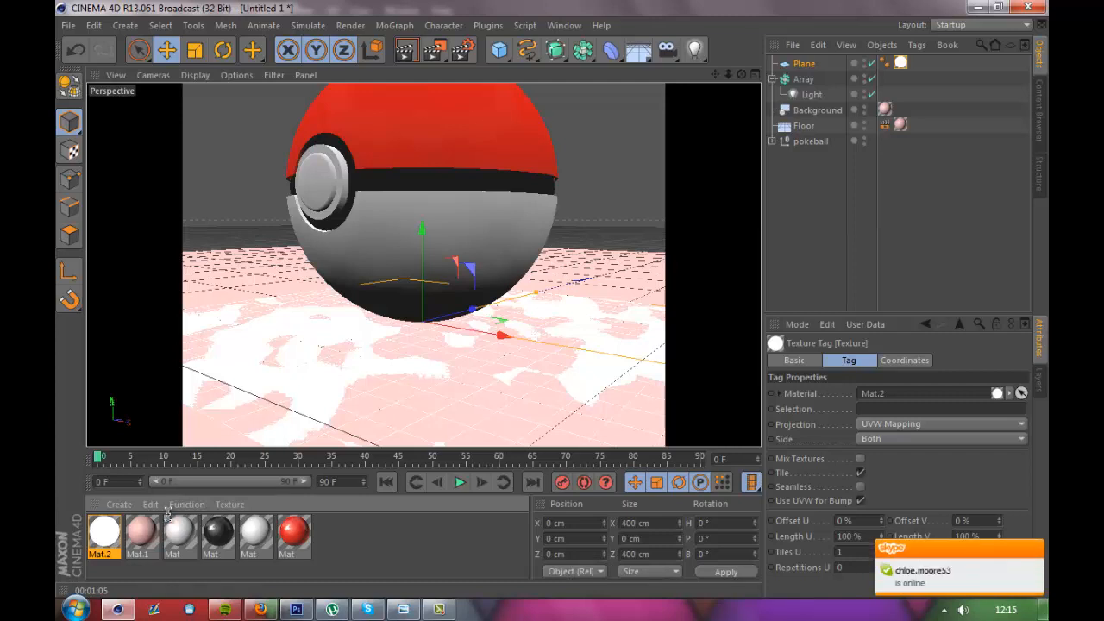
# Raise the white plane to a Y position of 500 cm and enlarge it to 2000 by 2000 cm.
pyautogui.press('BackSpace')
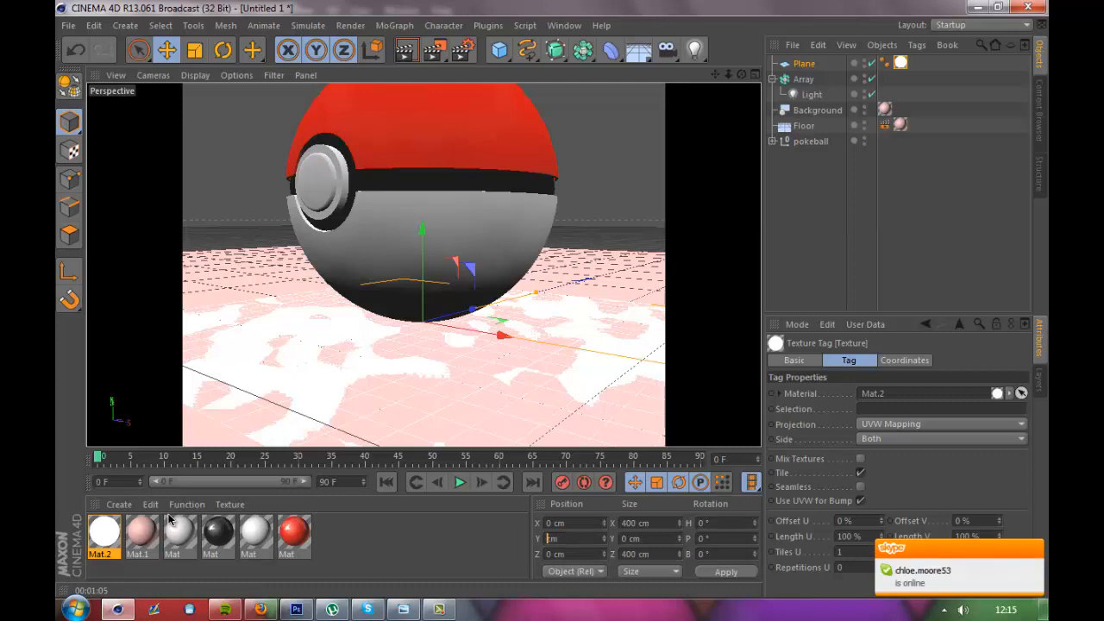
pyautogui.write('500')
pyautogui.press('Return')
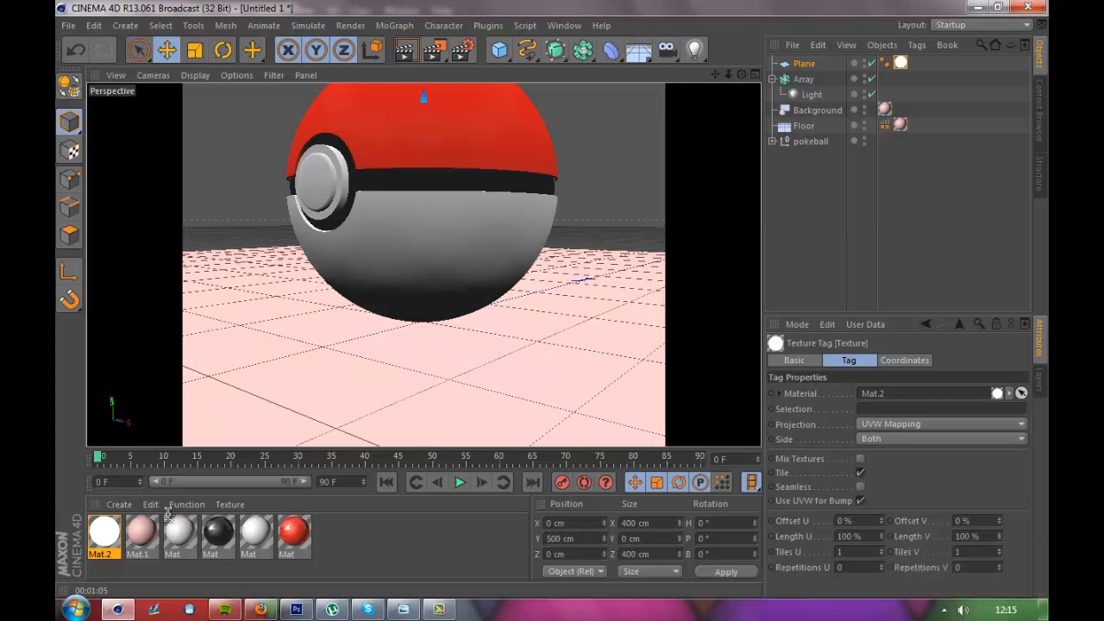
pyautogui.press('Tab')
pyautogui.write('2000')
pyautogui.press('Tab')
pyautogui.press('Tab')
pyautogui.write('2000')
pyautogui.press('Return')
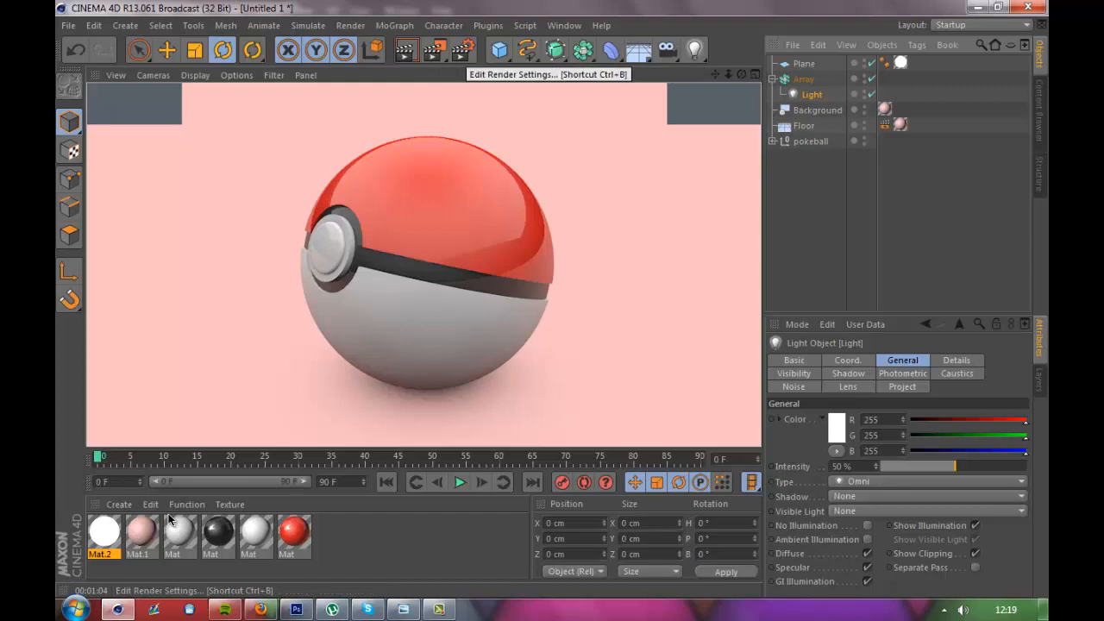
# Set the anti-aliasing to Best in the render settings, keeping the maximum level at 4x4.
pyautogui.click(463, 50)
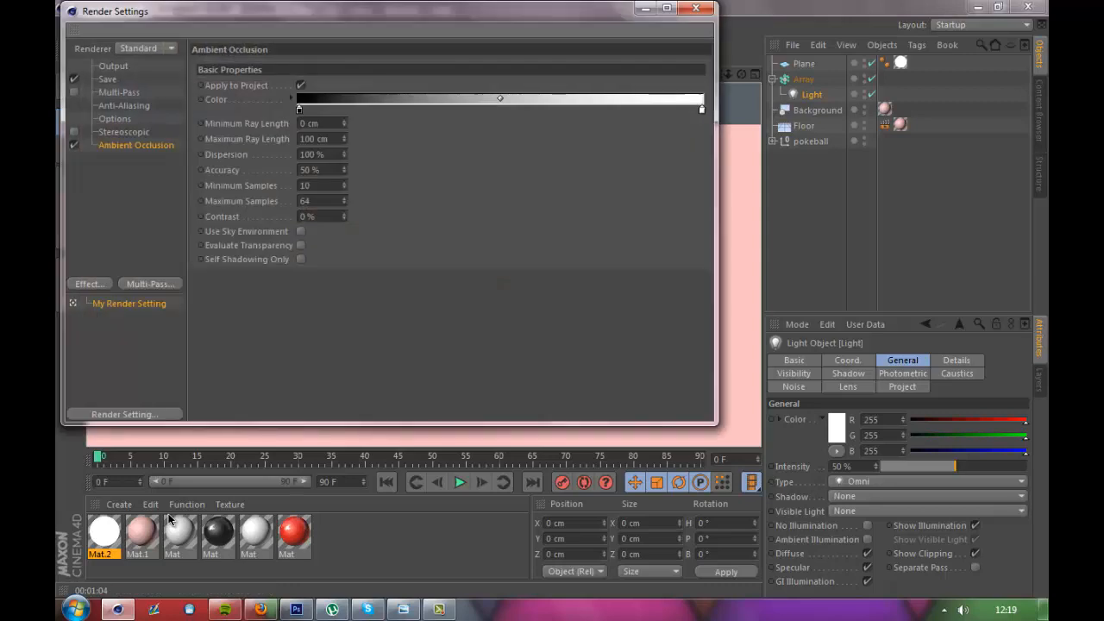
pyautogui.press('Up')
pyautogui.press('Up')
pyautogui.press('Up')
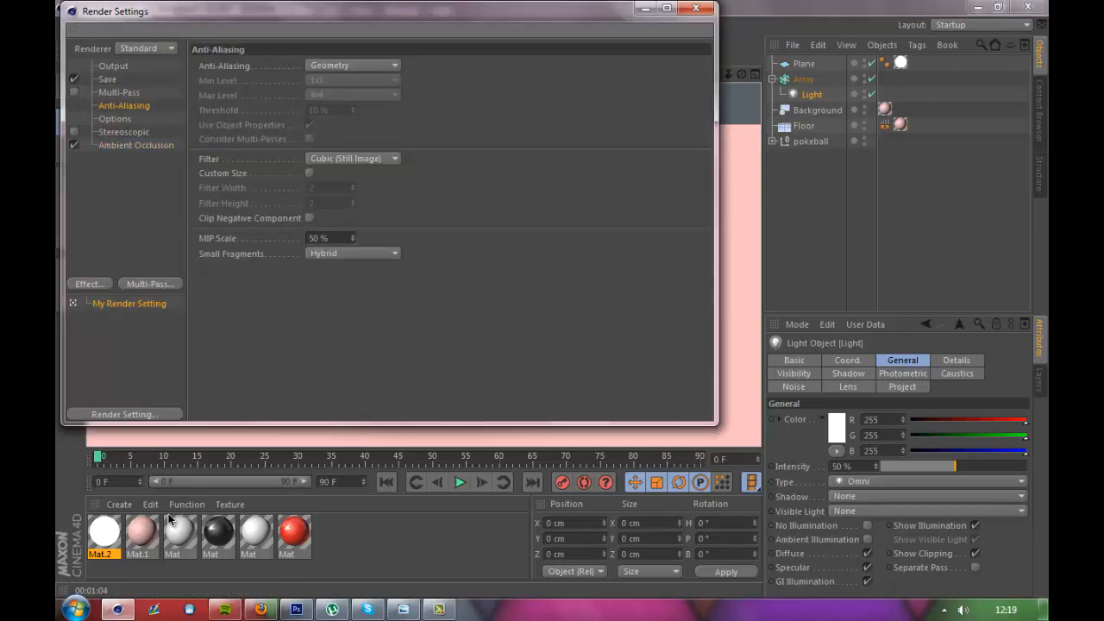
pyautogui.click(352, 66)
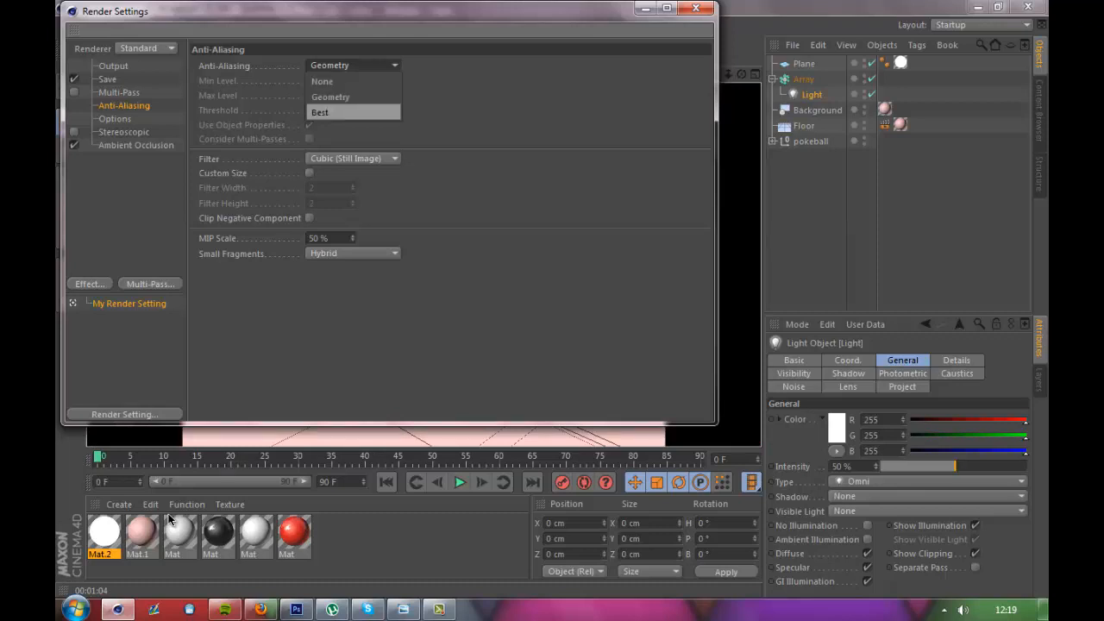
pyautogui.press('Return')
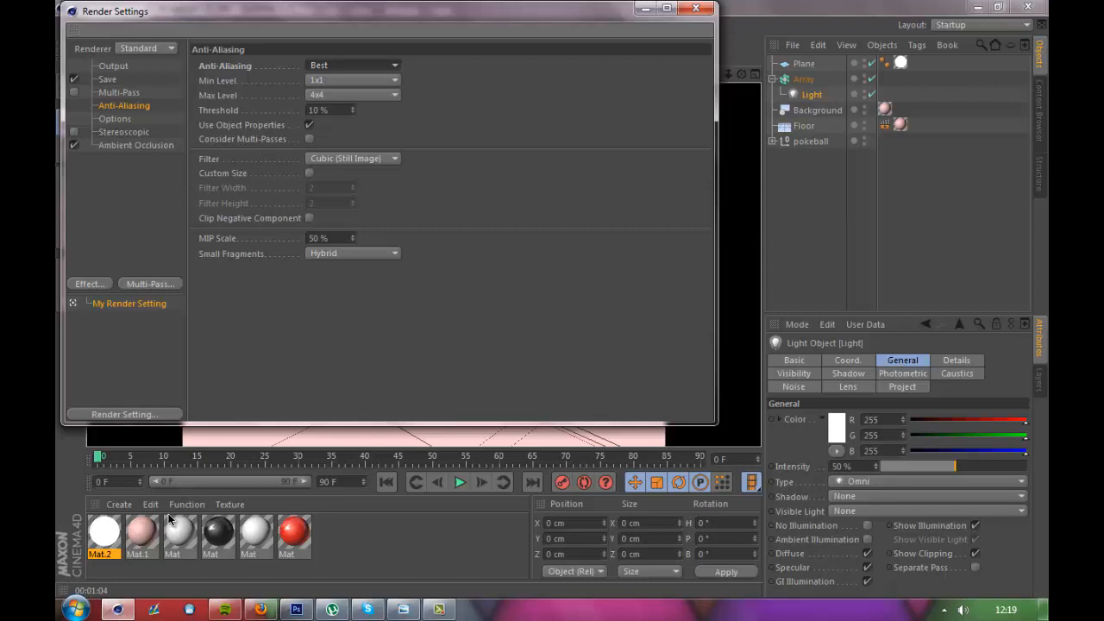
pyautogui.click(352, 95)
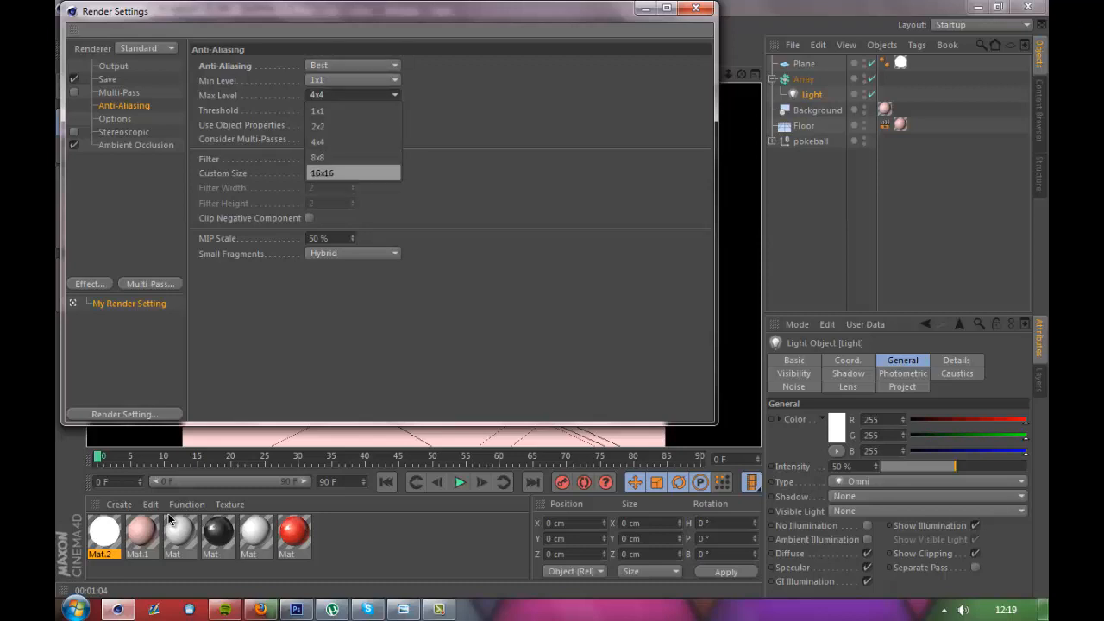
pyautogui.press('Escape')
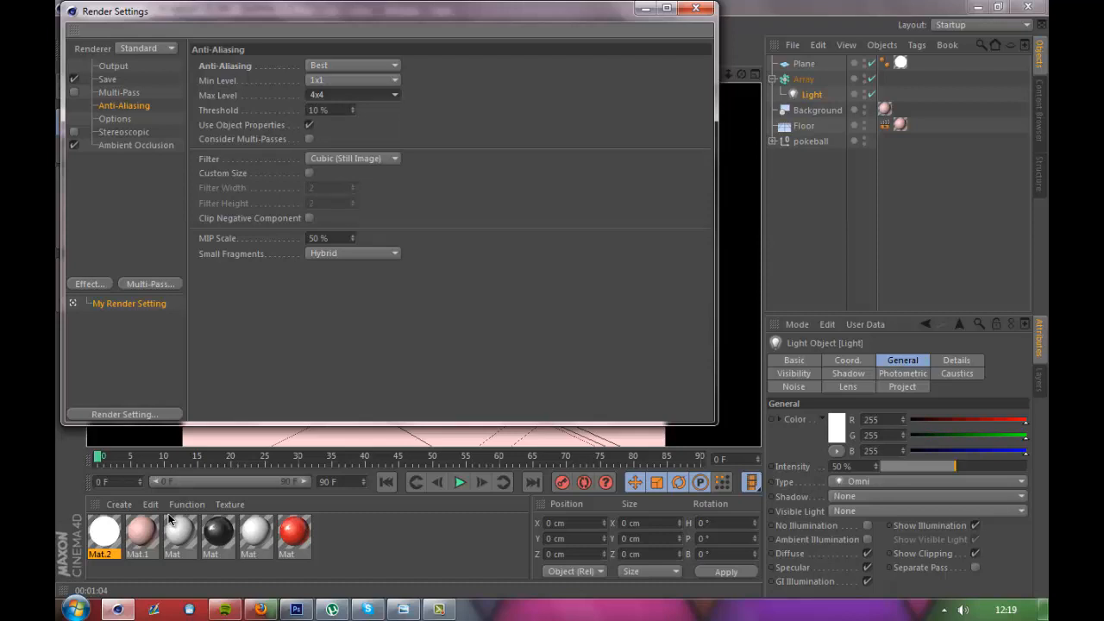
# Choose the 1024 x 768 output preset, change the height to 720 pixels, and close the render settings.
pyautogui.click(107, 78)
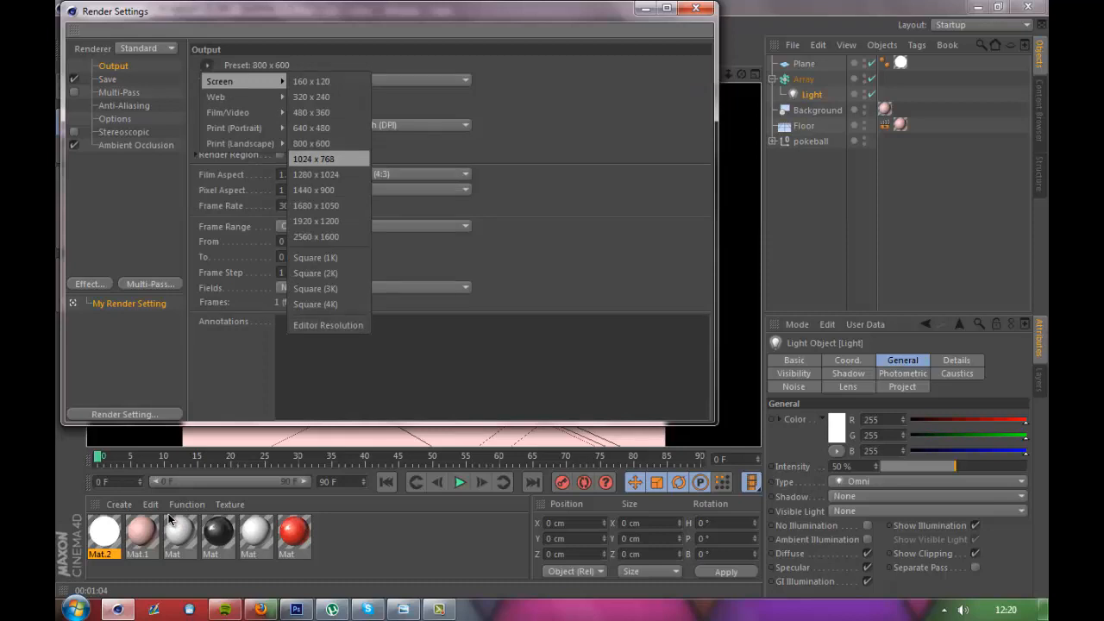
pyautogui.click(313, 158)
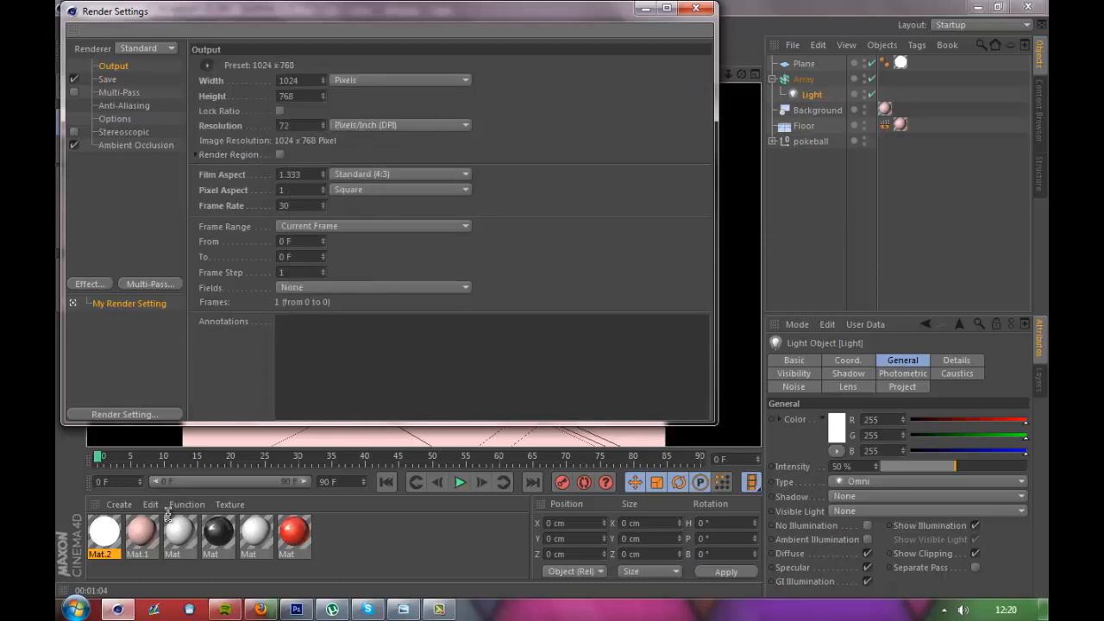
pyautogui.click(295, 95)
pyautogui.press('BackSpace')
pyautogui.press('BackSpace')
pyautogui.write('20')
pyautogui.press('Return')
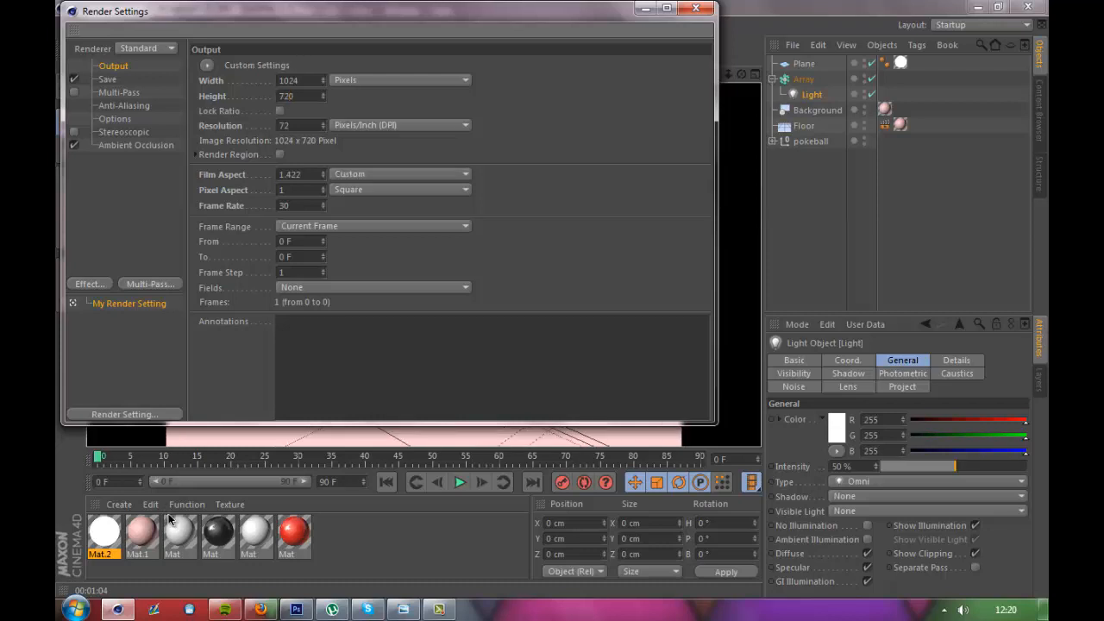
pyautogui.click(695, 7)
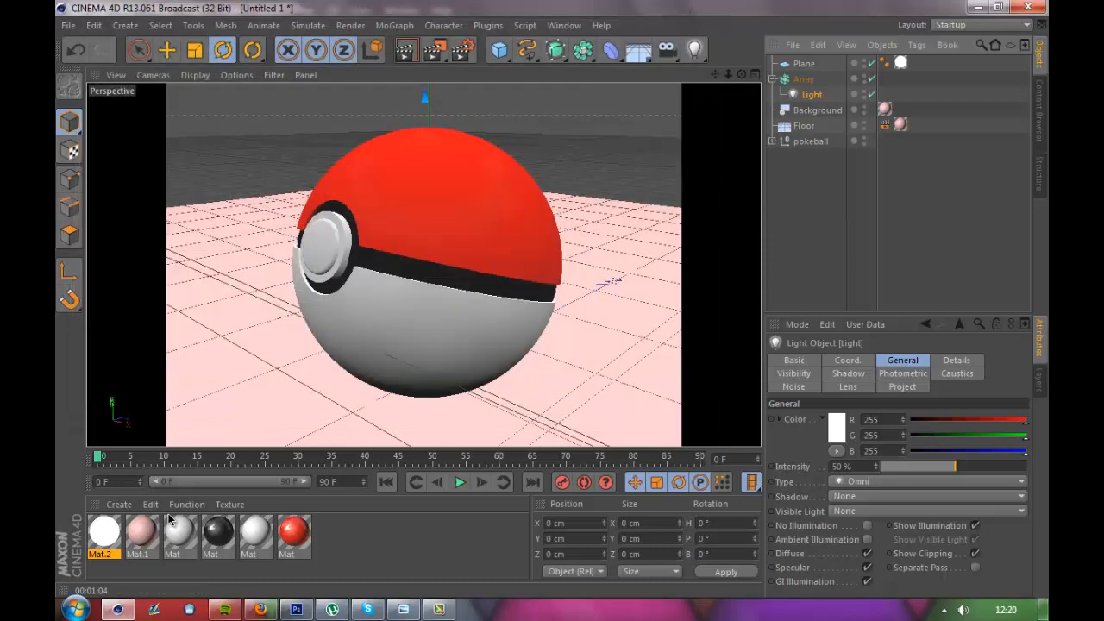
# Switch to Windows Photo Viewer and examine the pokeball reference image.
pyautogui.moveTo(403, 610)
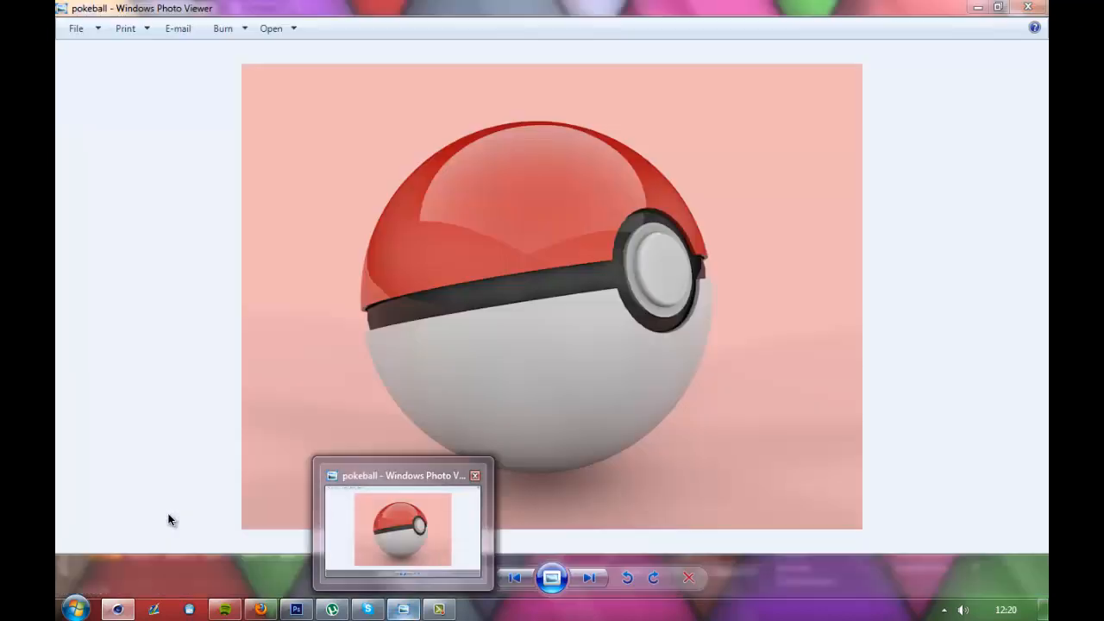
pyautogui.moveTo(439, 609)
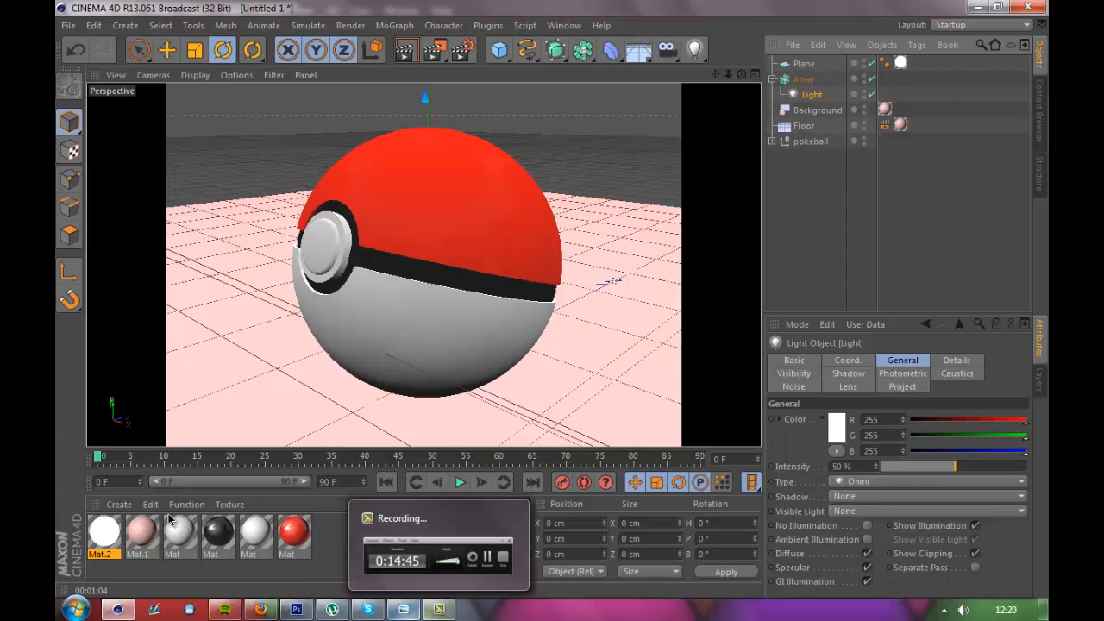
pyautogui.click(402, 609)
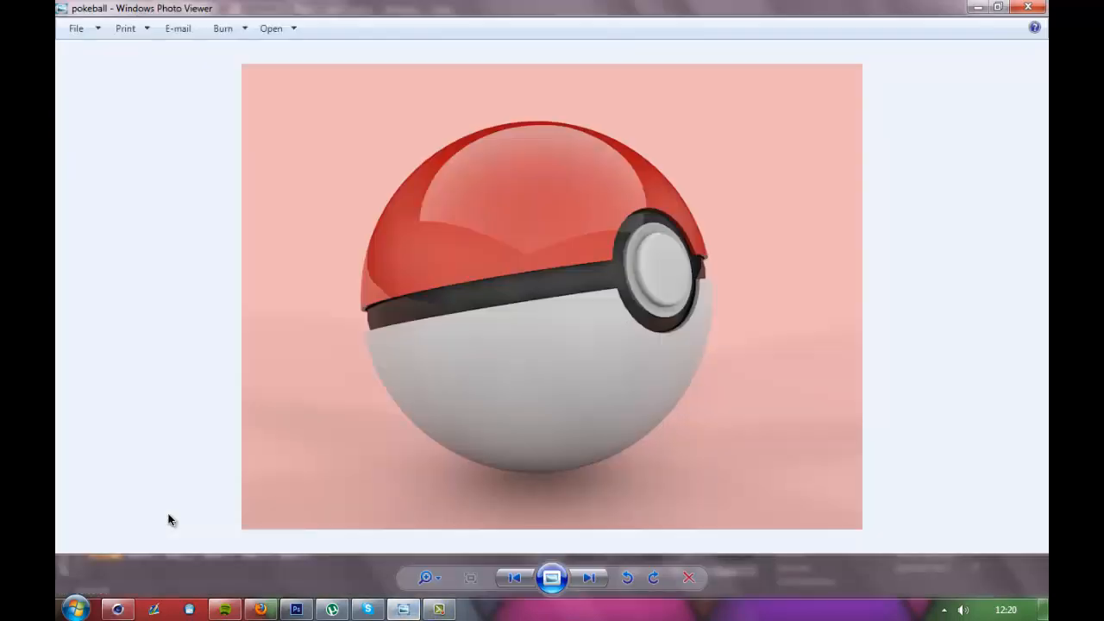